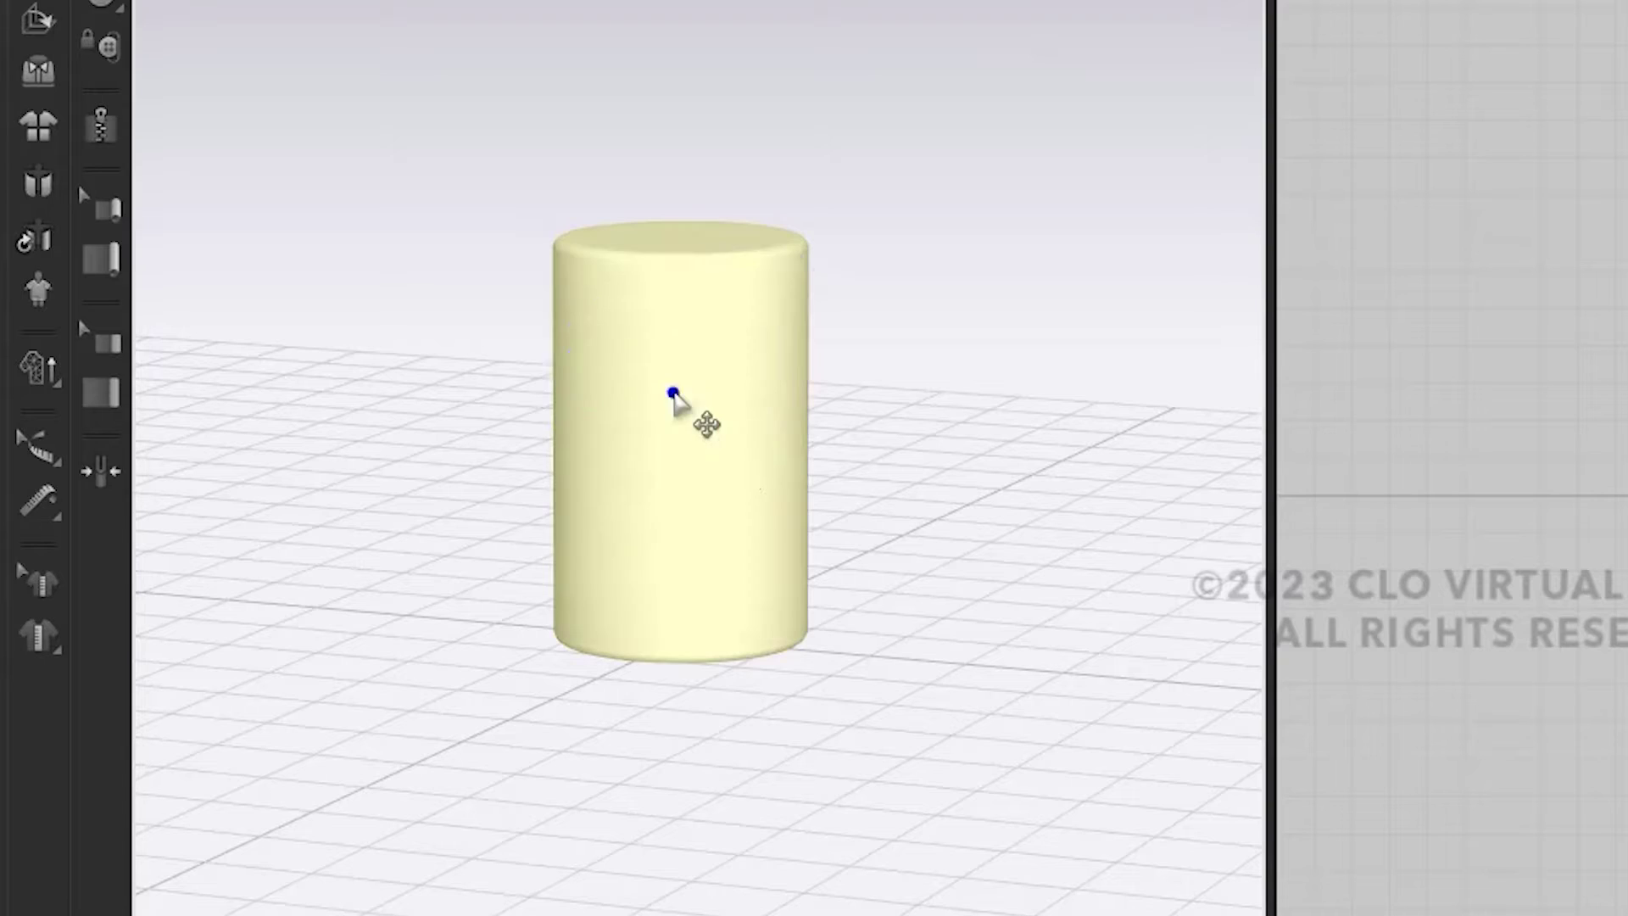
Select the cylinder and pattern, then show FABRIC 1's texture, normal and displacement parameters
left_click(674, 395)
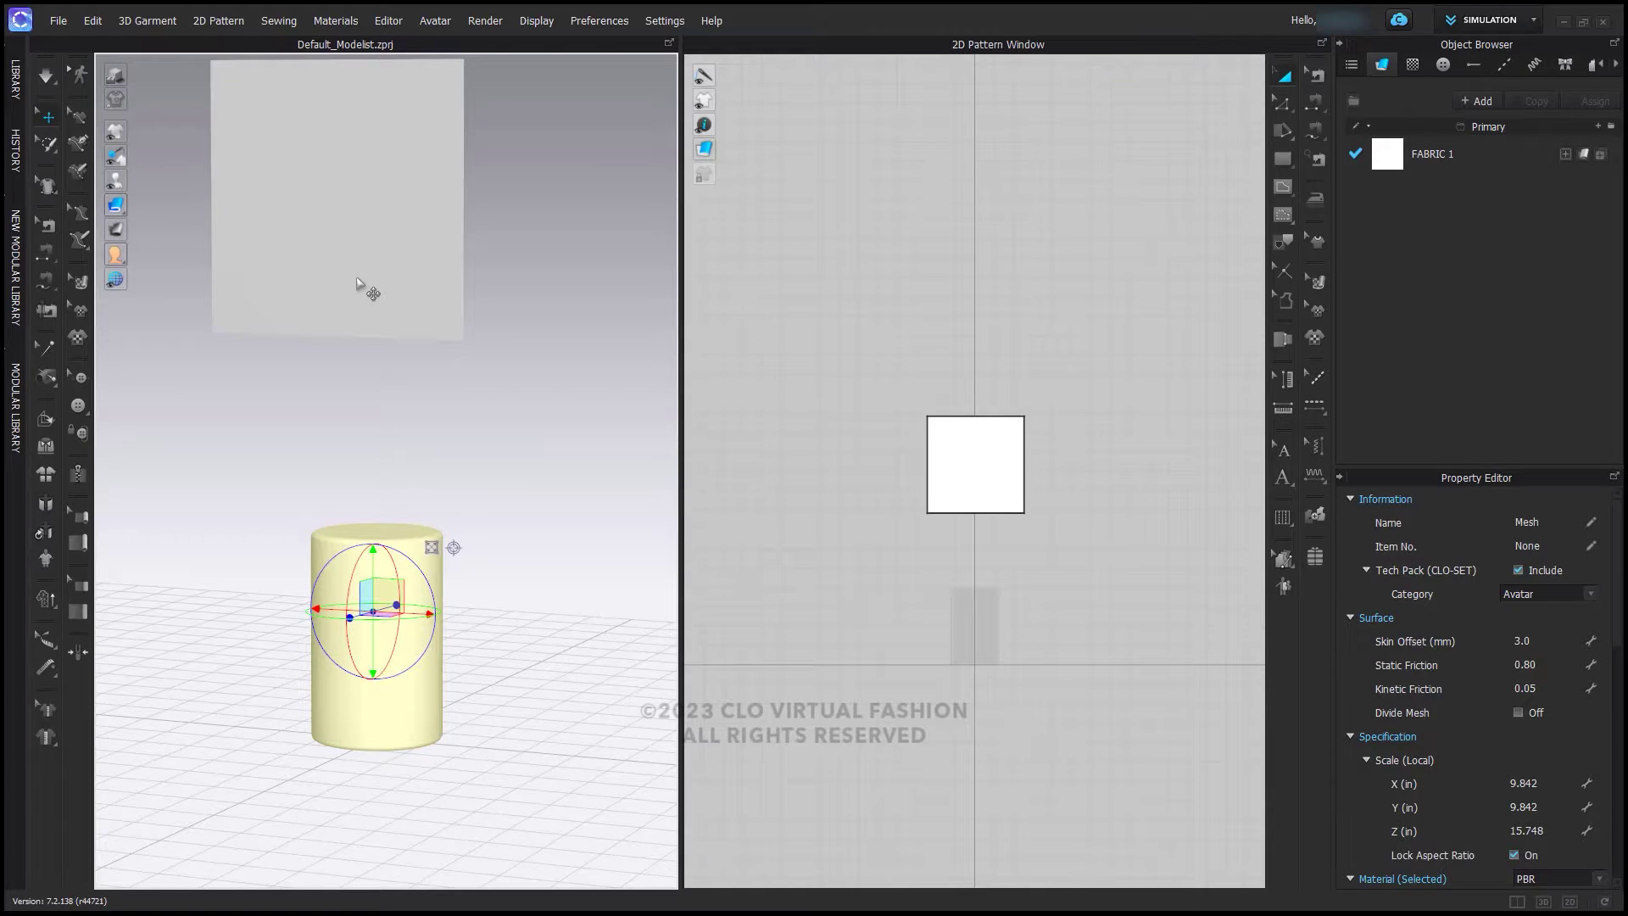
left_click(357, 282)
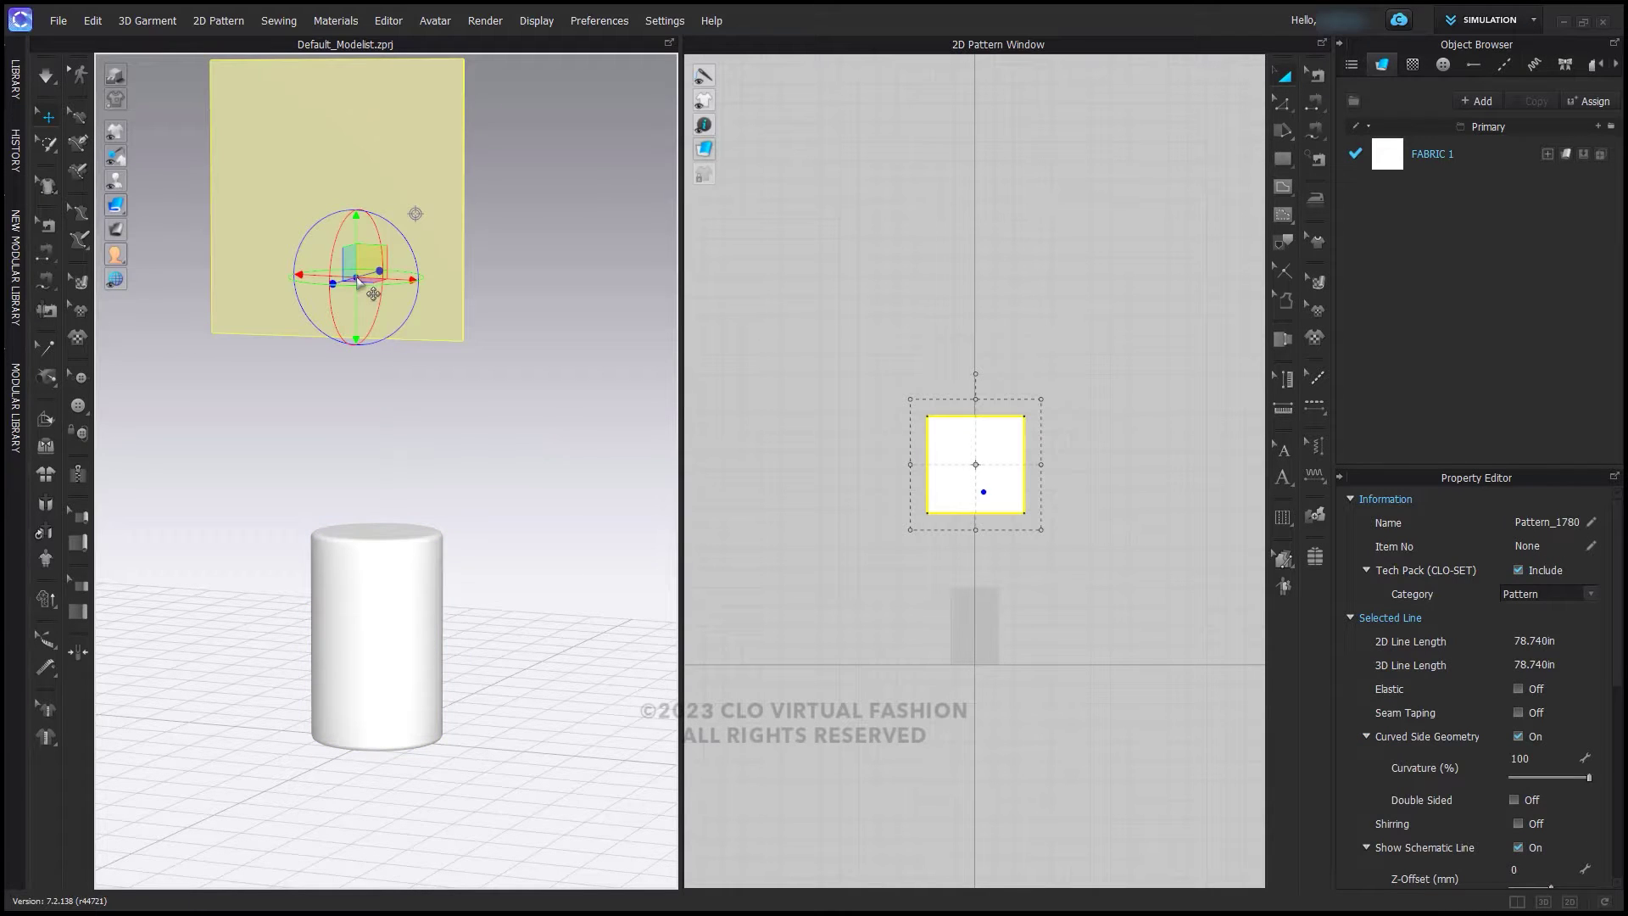
left_click(1398, 161)
left_click(1399, 163)
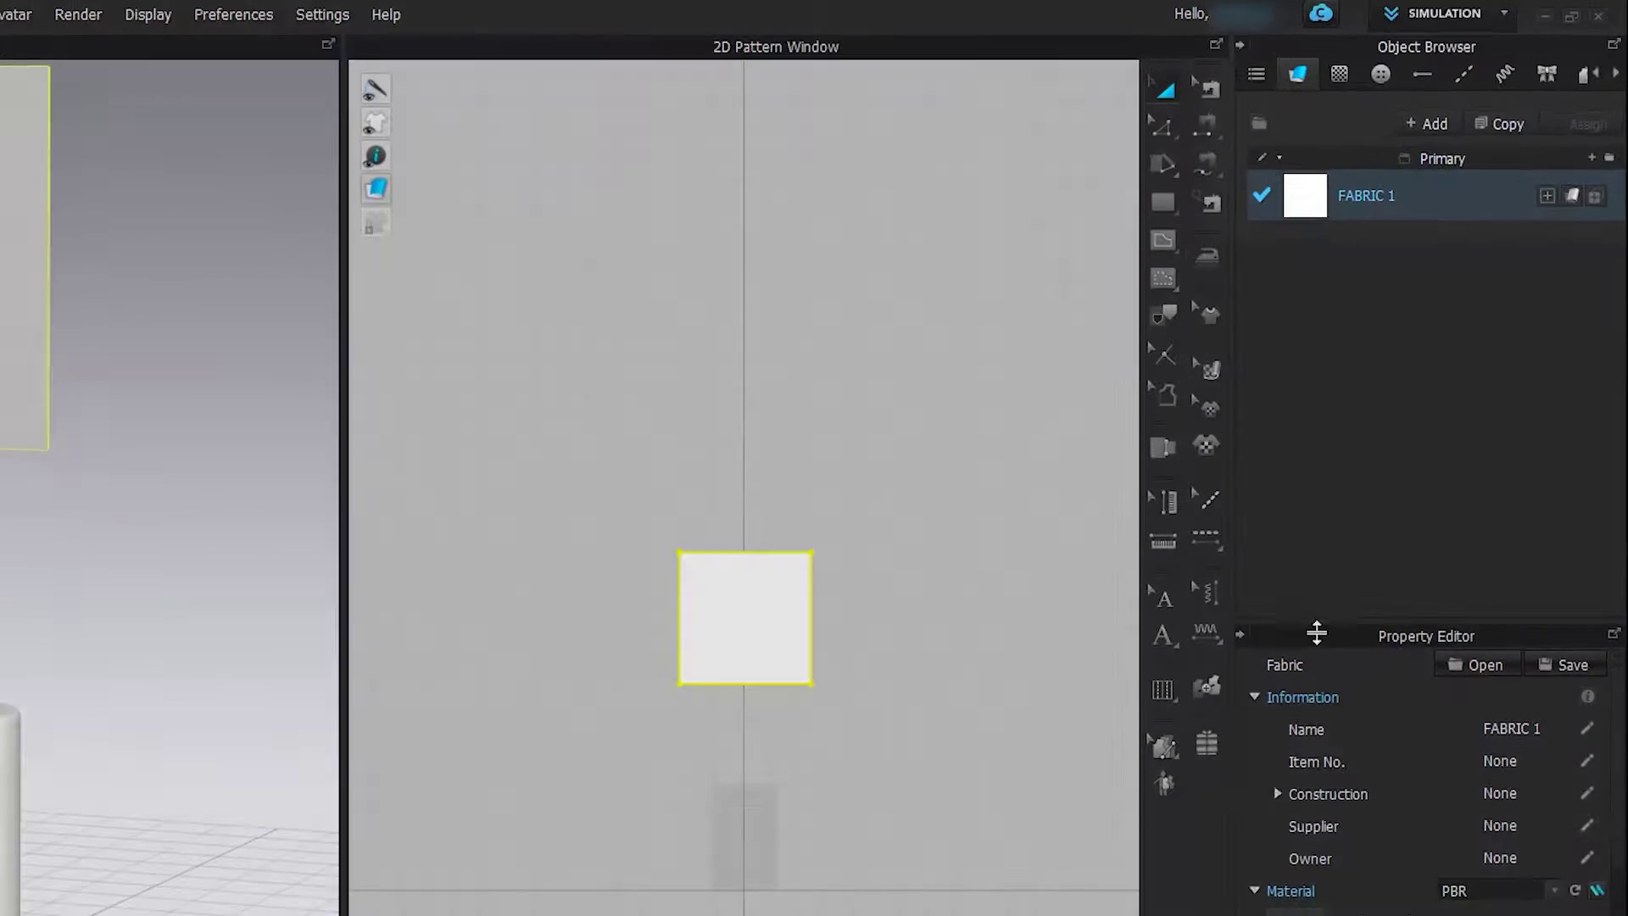
scroll(1434, 576, "down", 3)
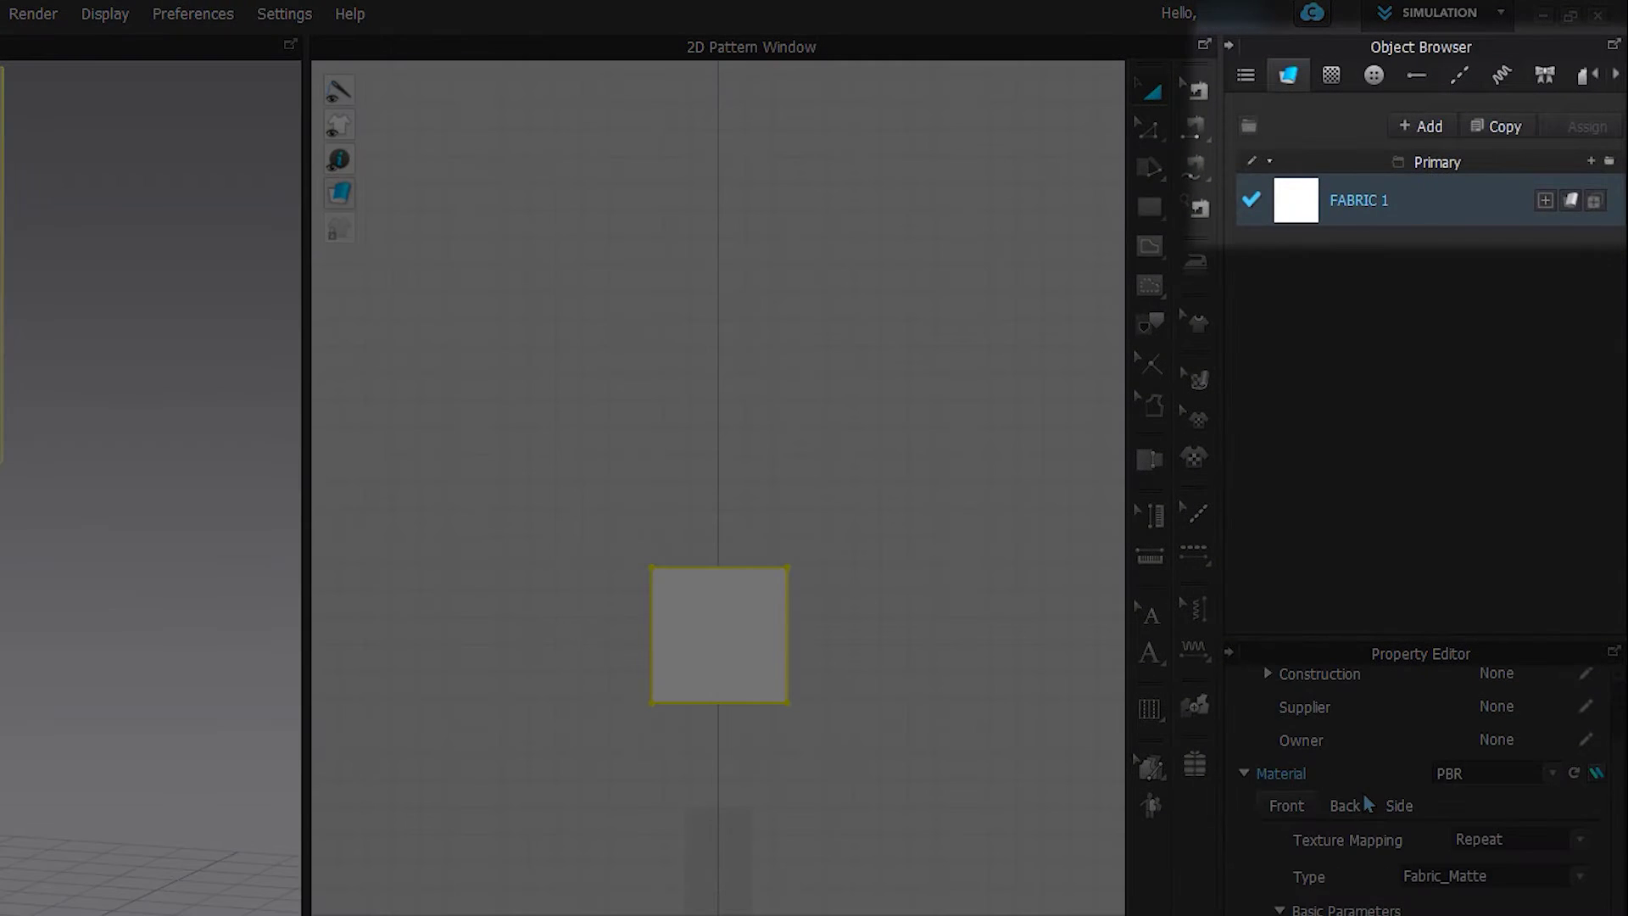
scroll(1351, 858, "down", 2)
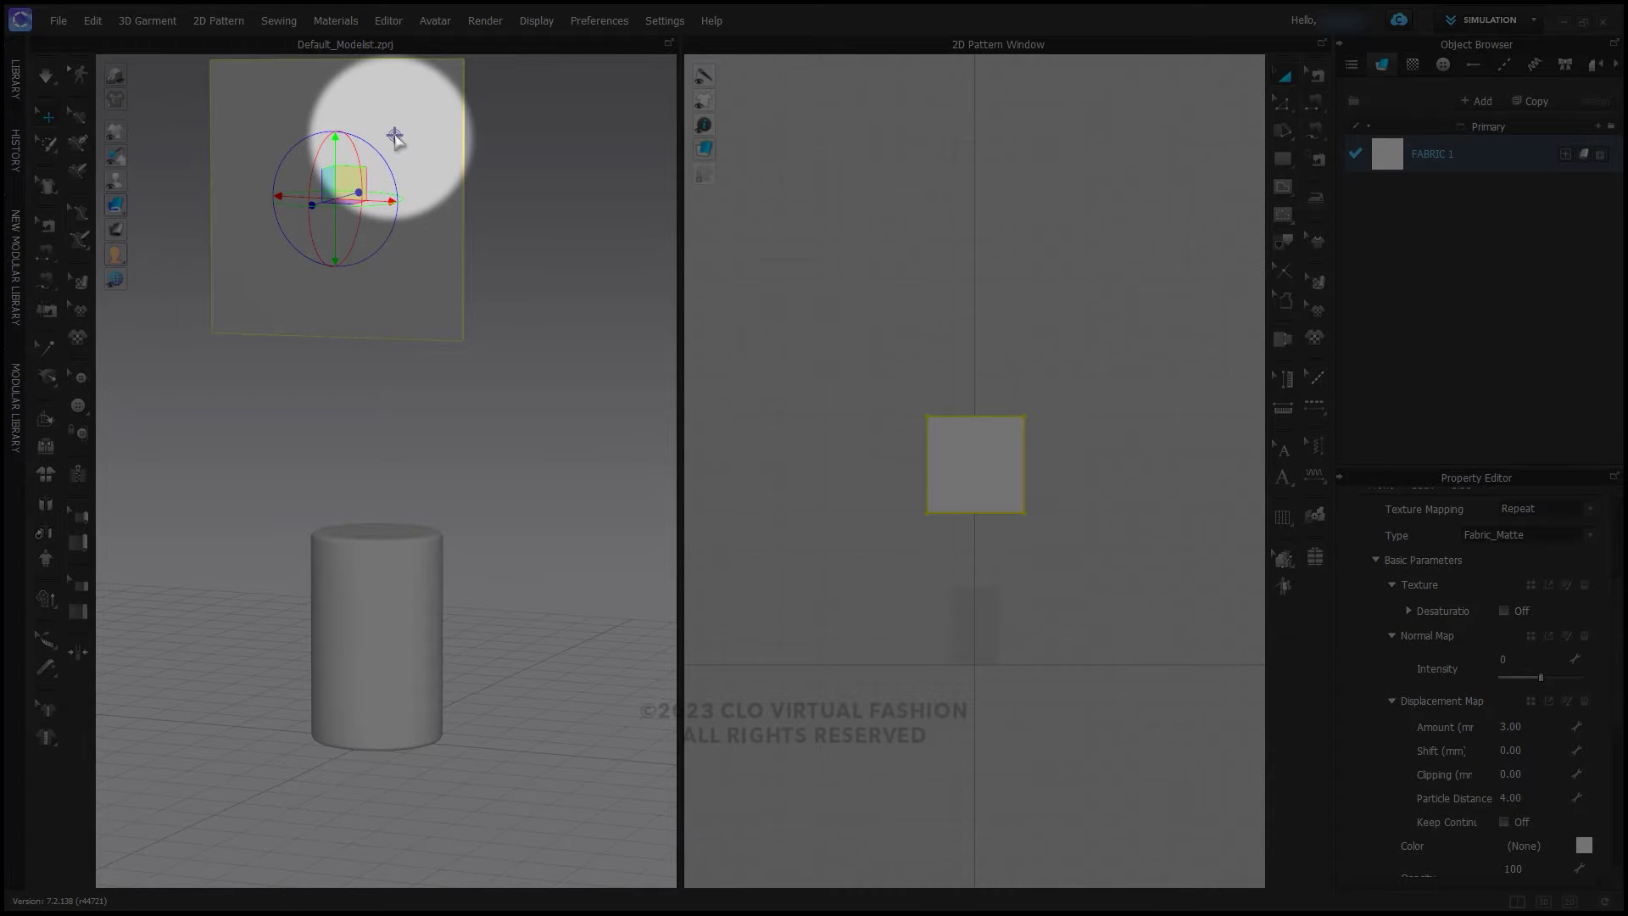
Move the square panel down onto the cylinder top and simulate so it drapes
left_click(395, 137)
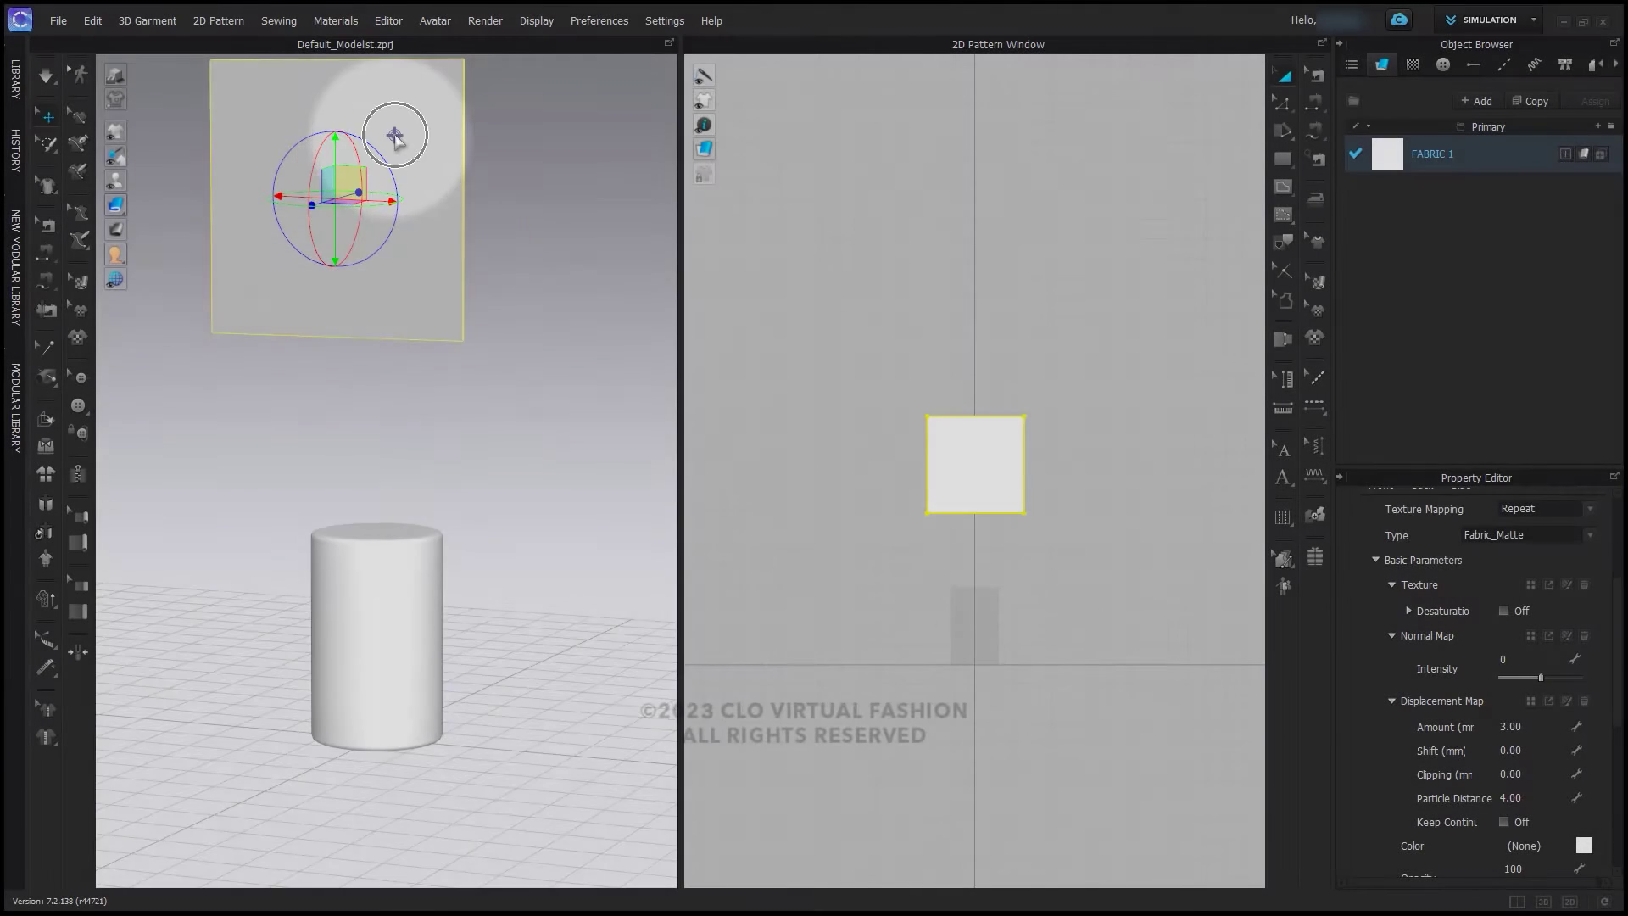
left_click_drag(393, 135, 380, 511)
key("space")
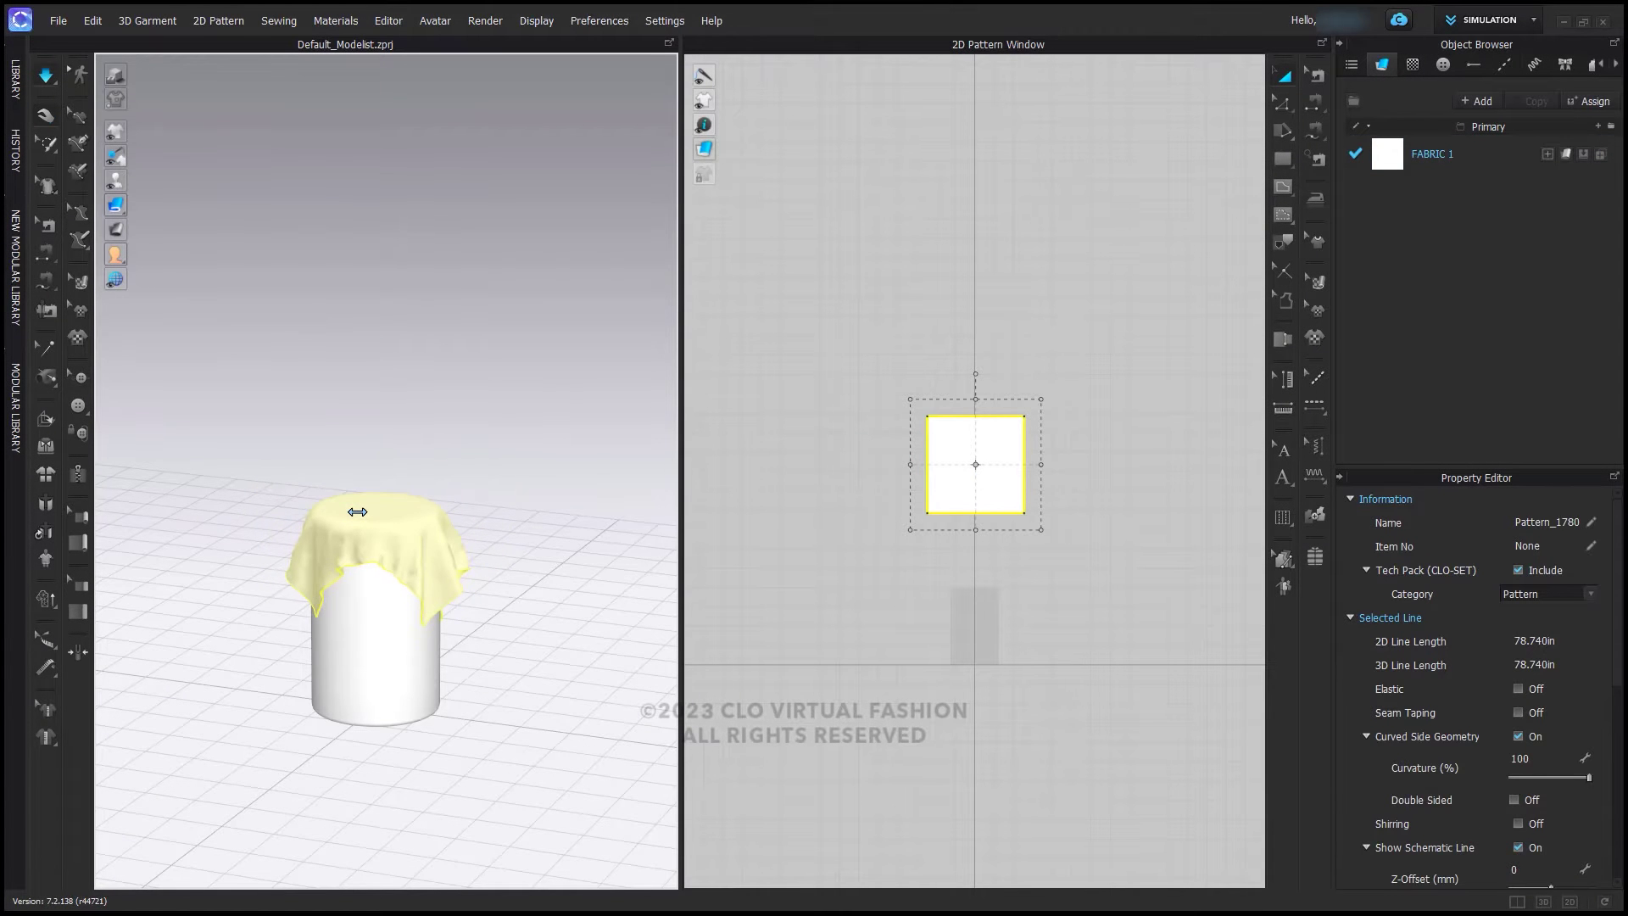
Replace FABRIC 1 with Cotton_Heavy_Canvas.zfab from the Library
left_click(12, 78)
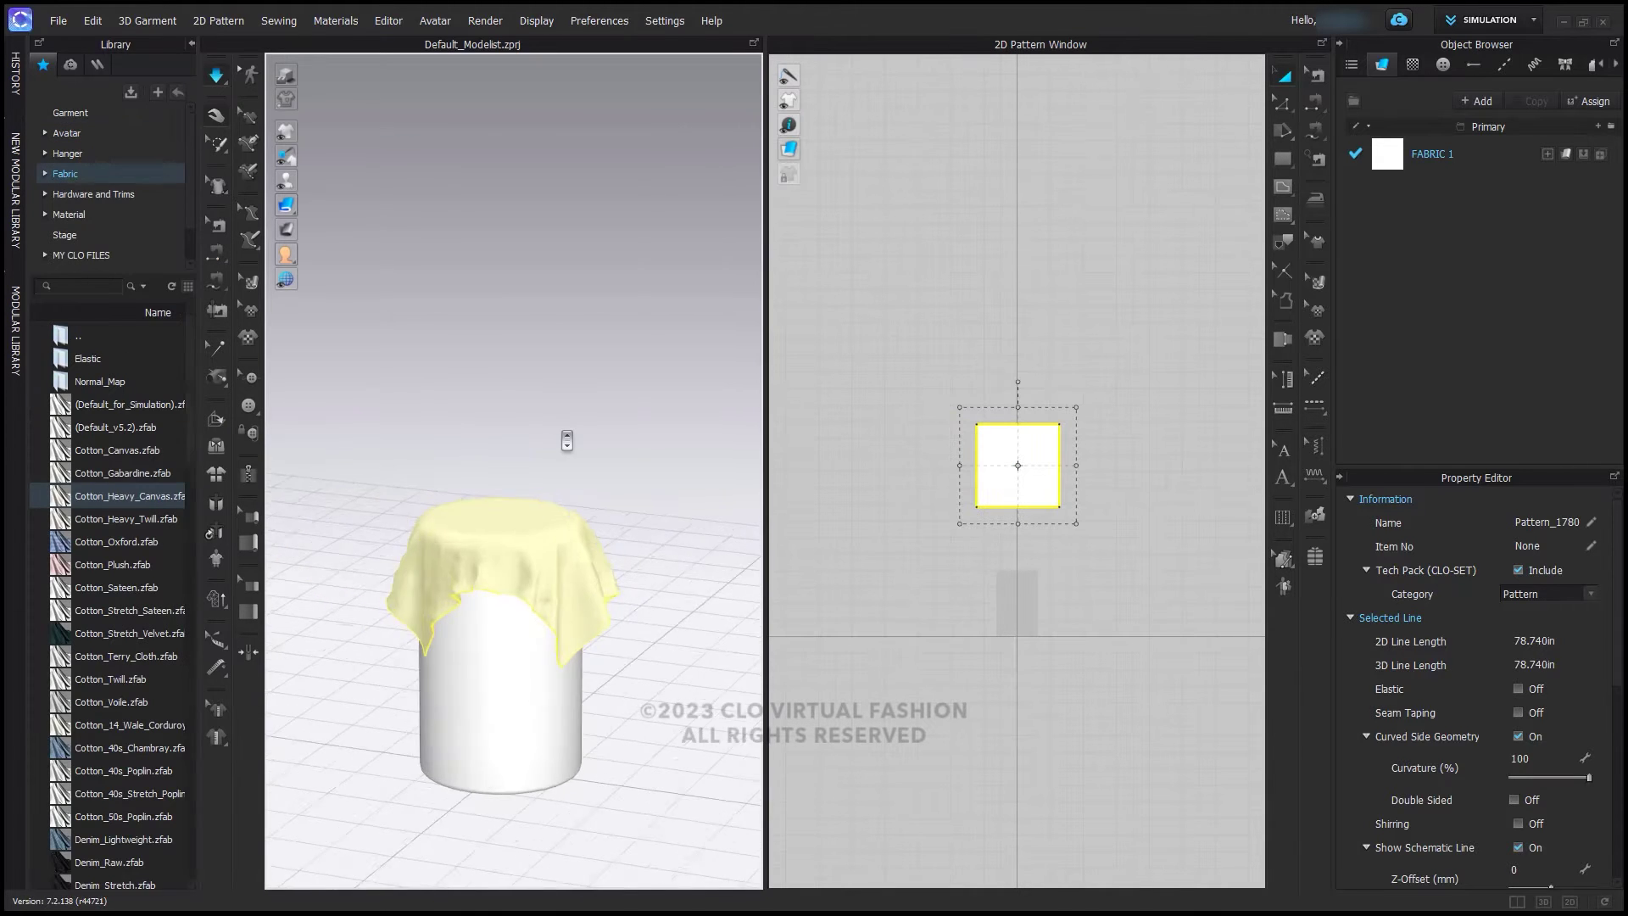
scroll(567, 440, "up", 6)
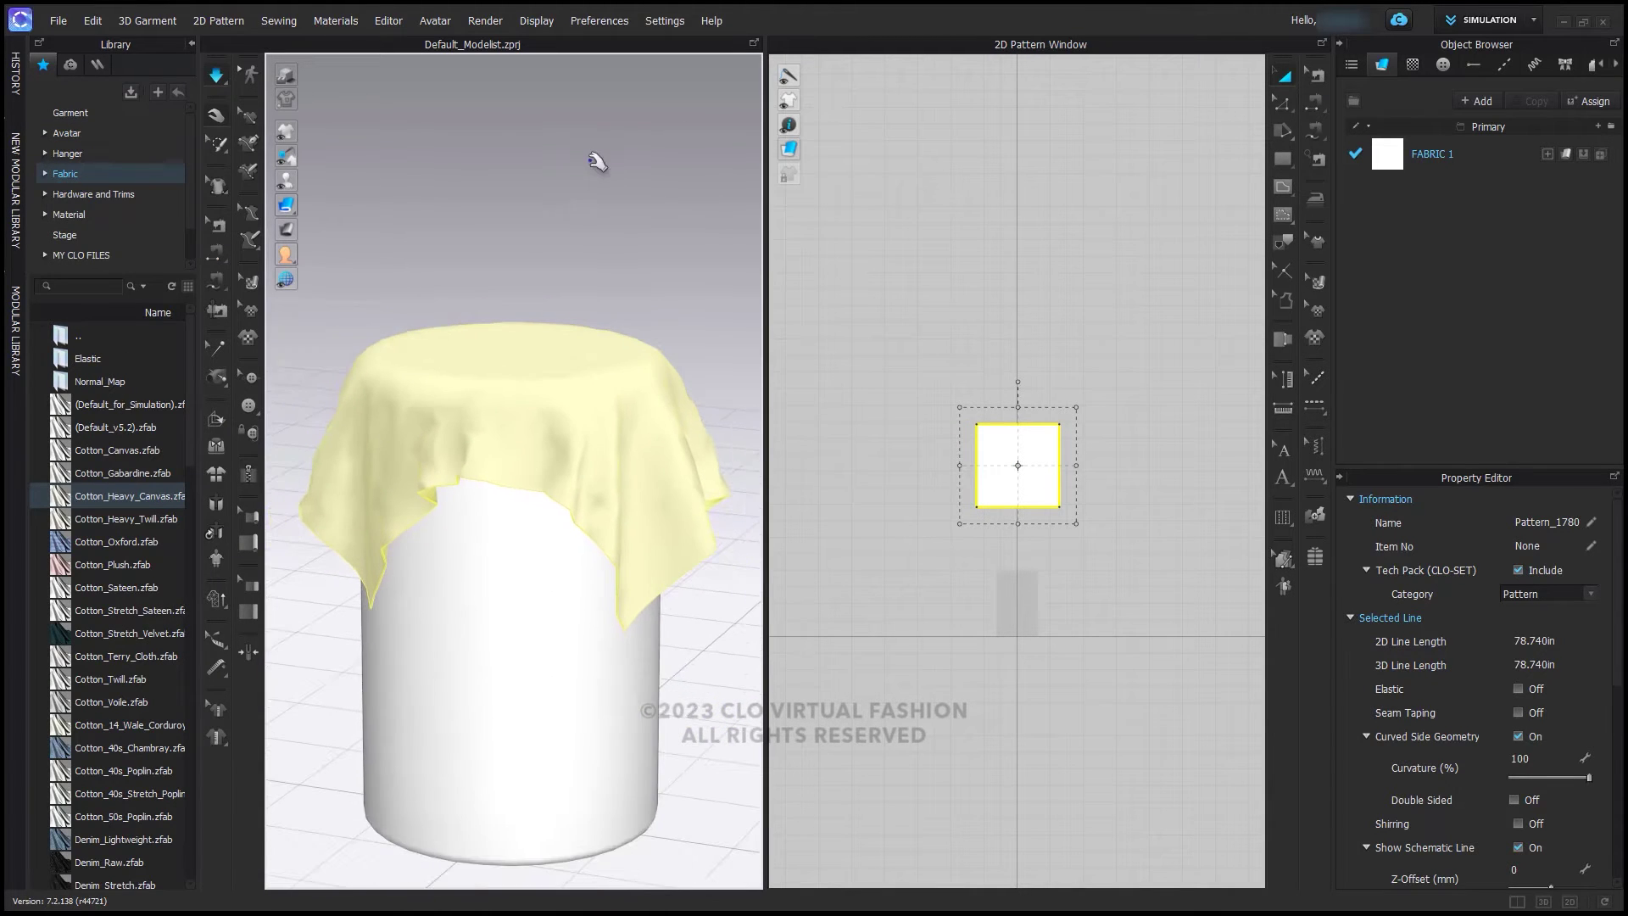
mouse_move(56, 505)
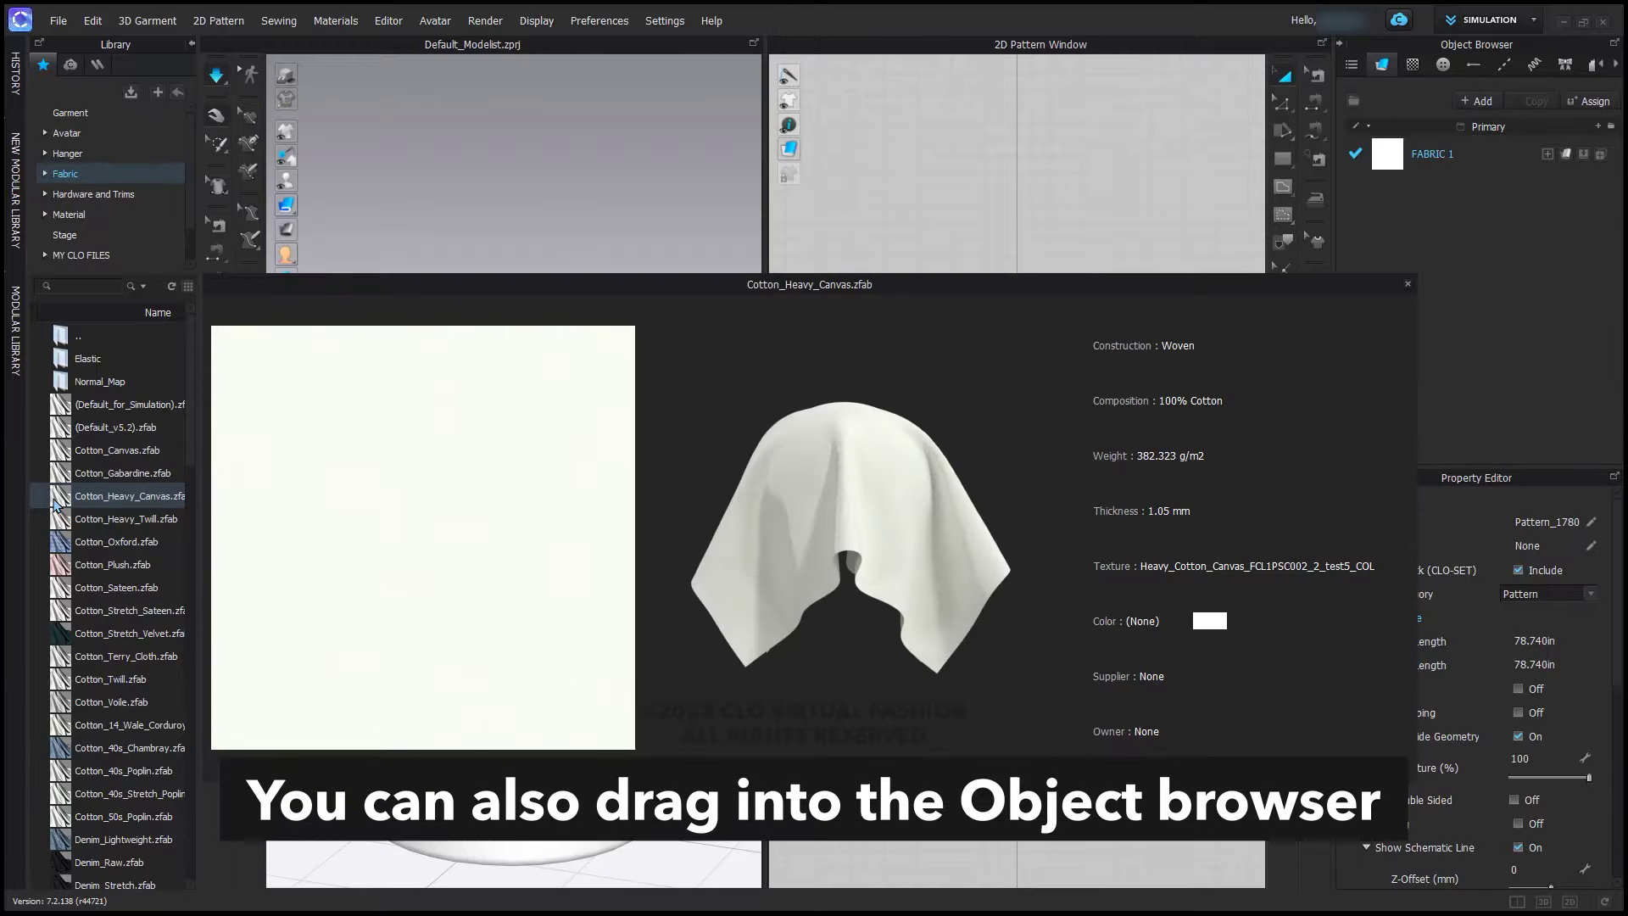
left_click_drag(56, 504, 1392, 155)
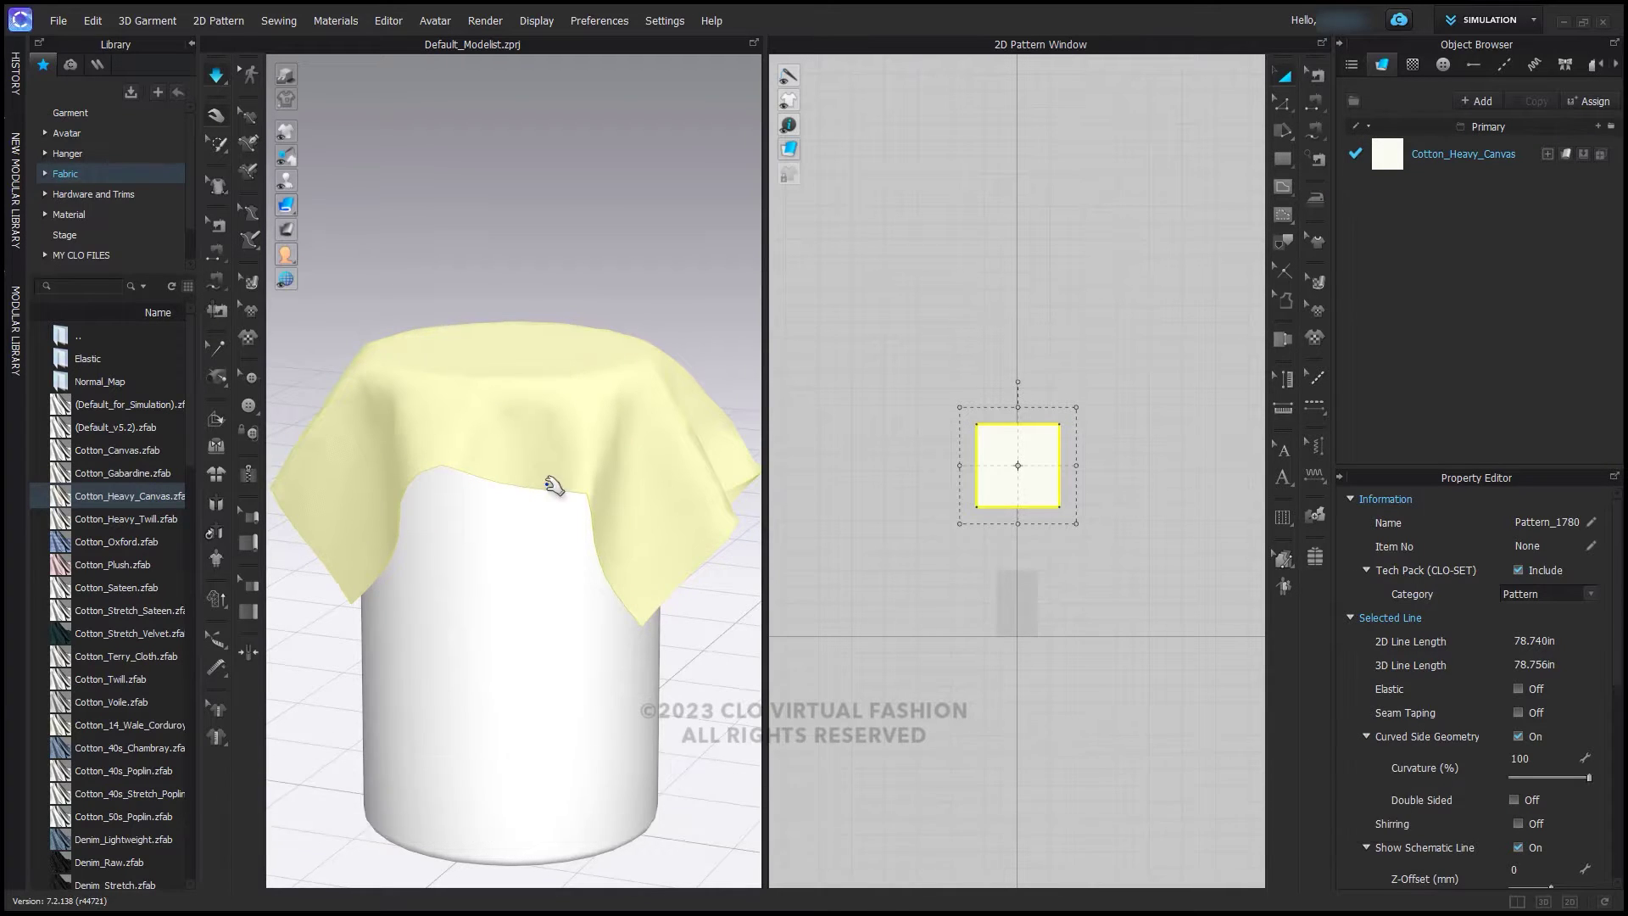
Select the cylinder, then orbit and zoom in to inspect the canvas weave on the drape
left_click(491, 507)
scroll(581, 479, "up", 5)
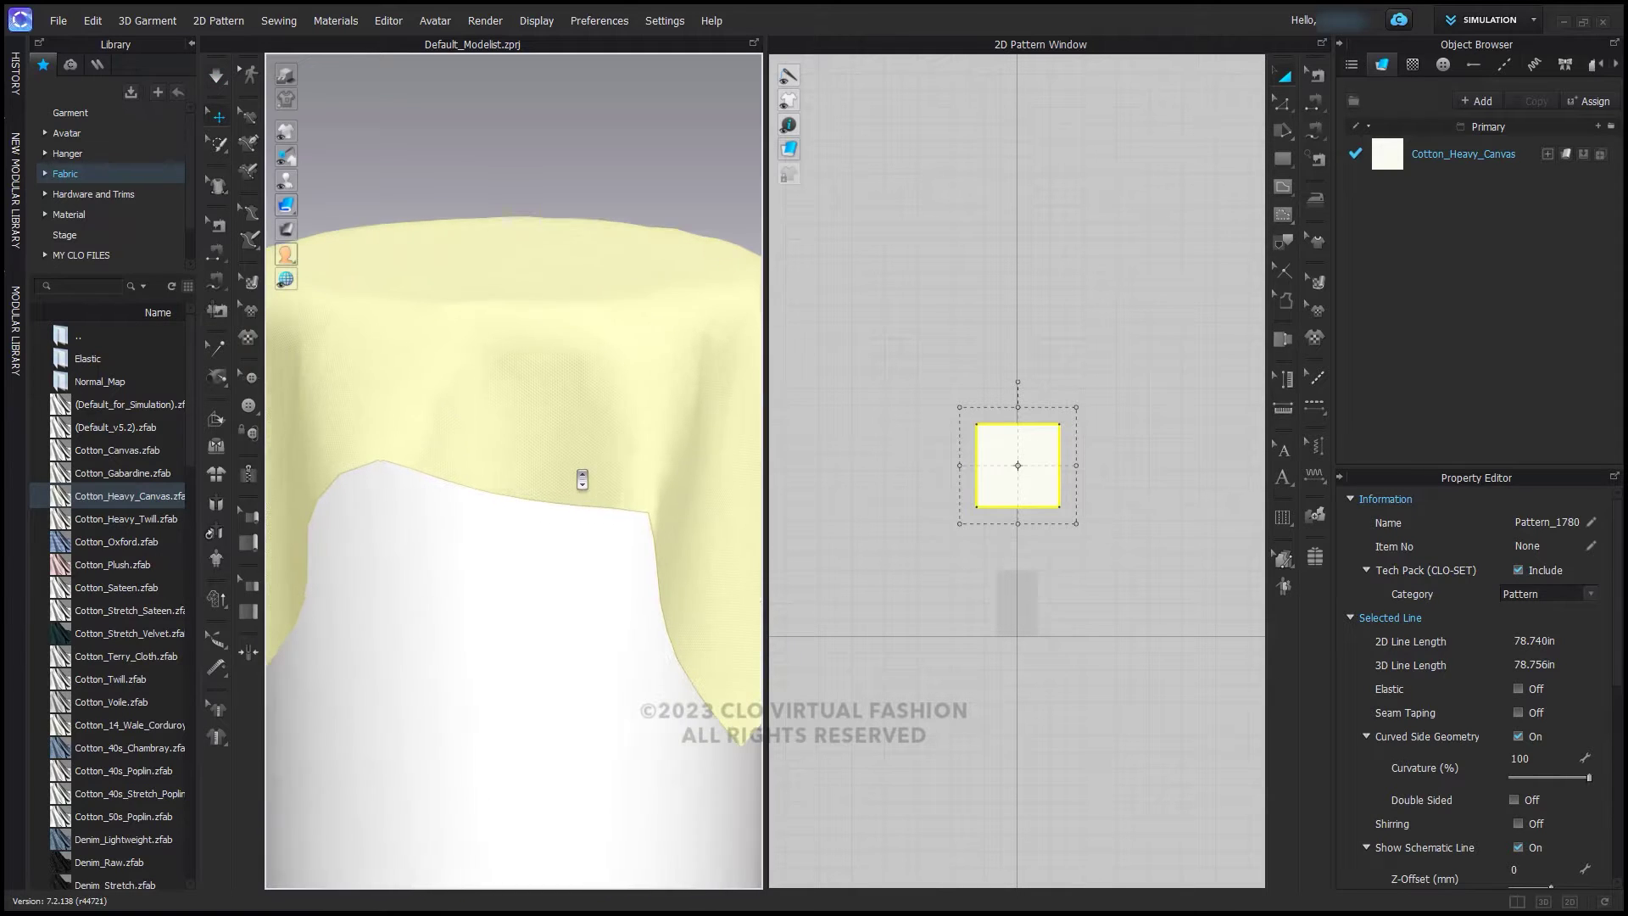
left_click(550, 579)
right_click_drag(654, 322, 524, 407)
scroll(557, 426, "up", 10)
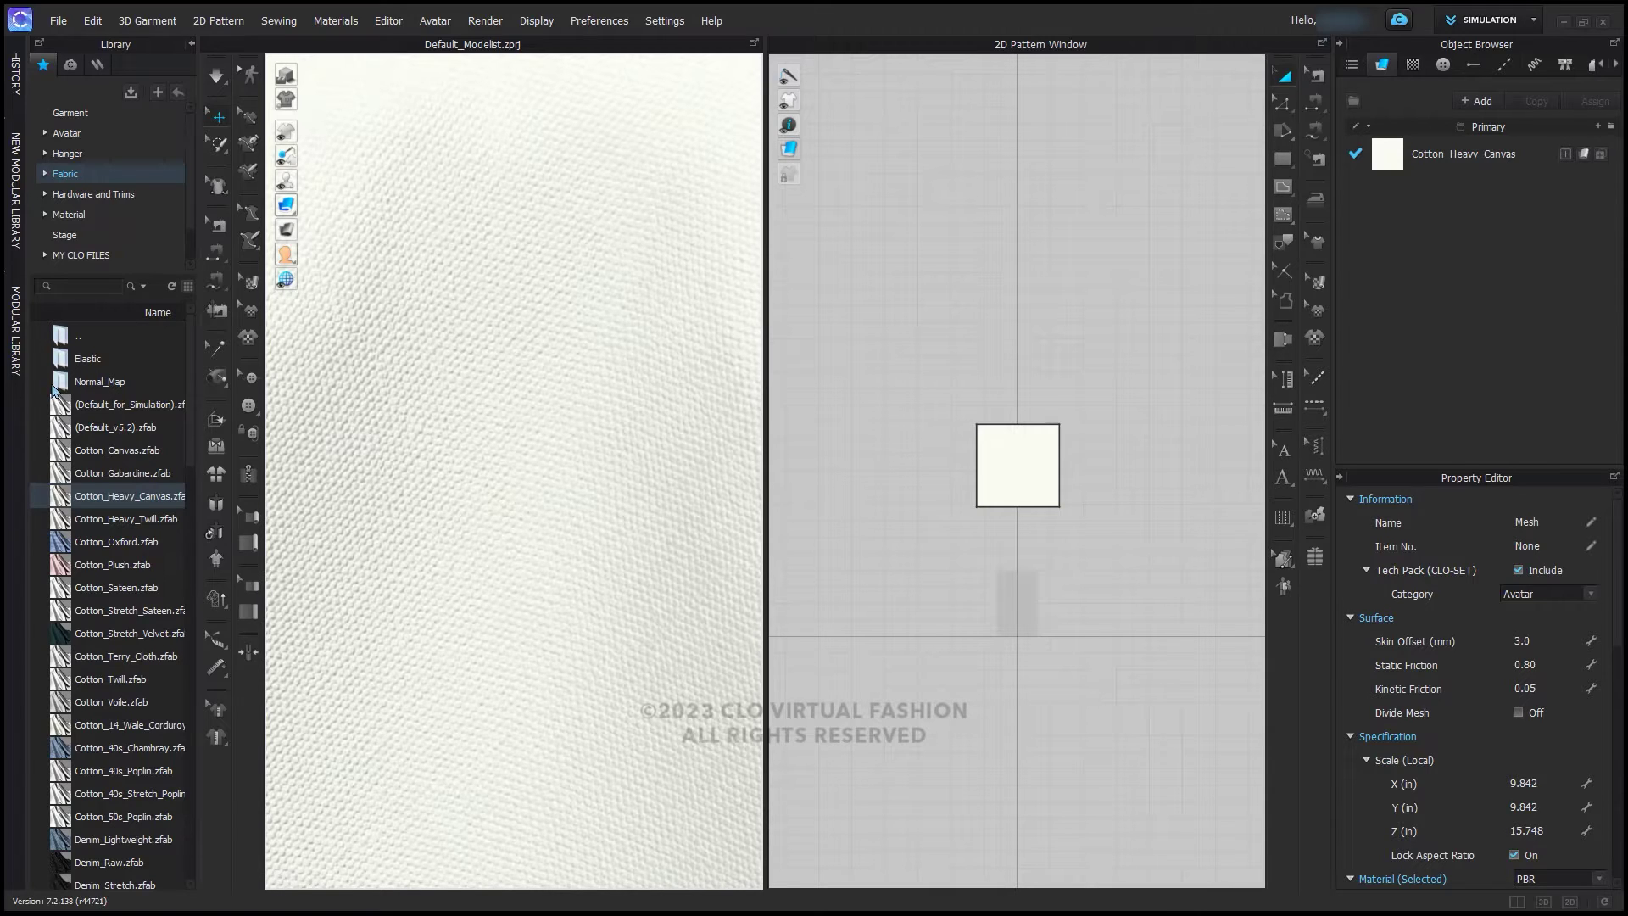
Select Cotton_Heavy_Canvas and inspect its Texture and Normal Map swatches
left_click(1384, 161)
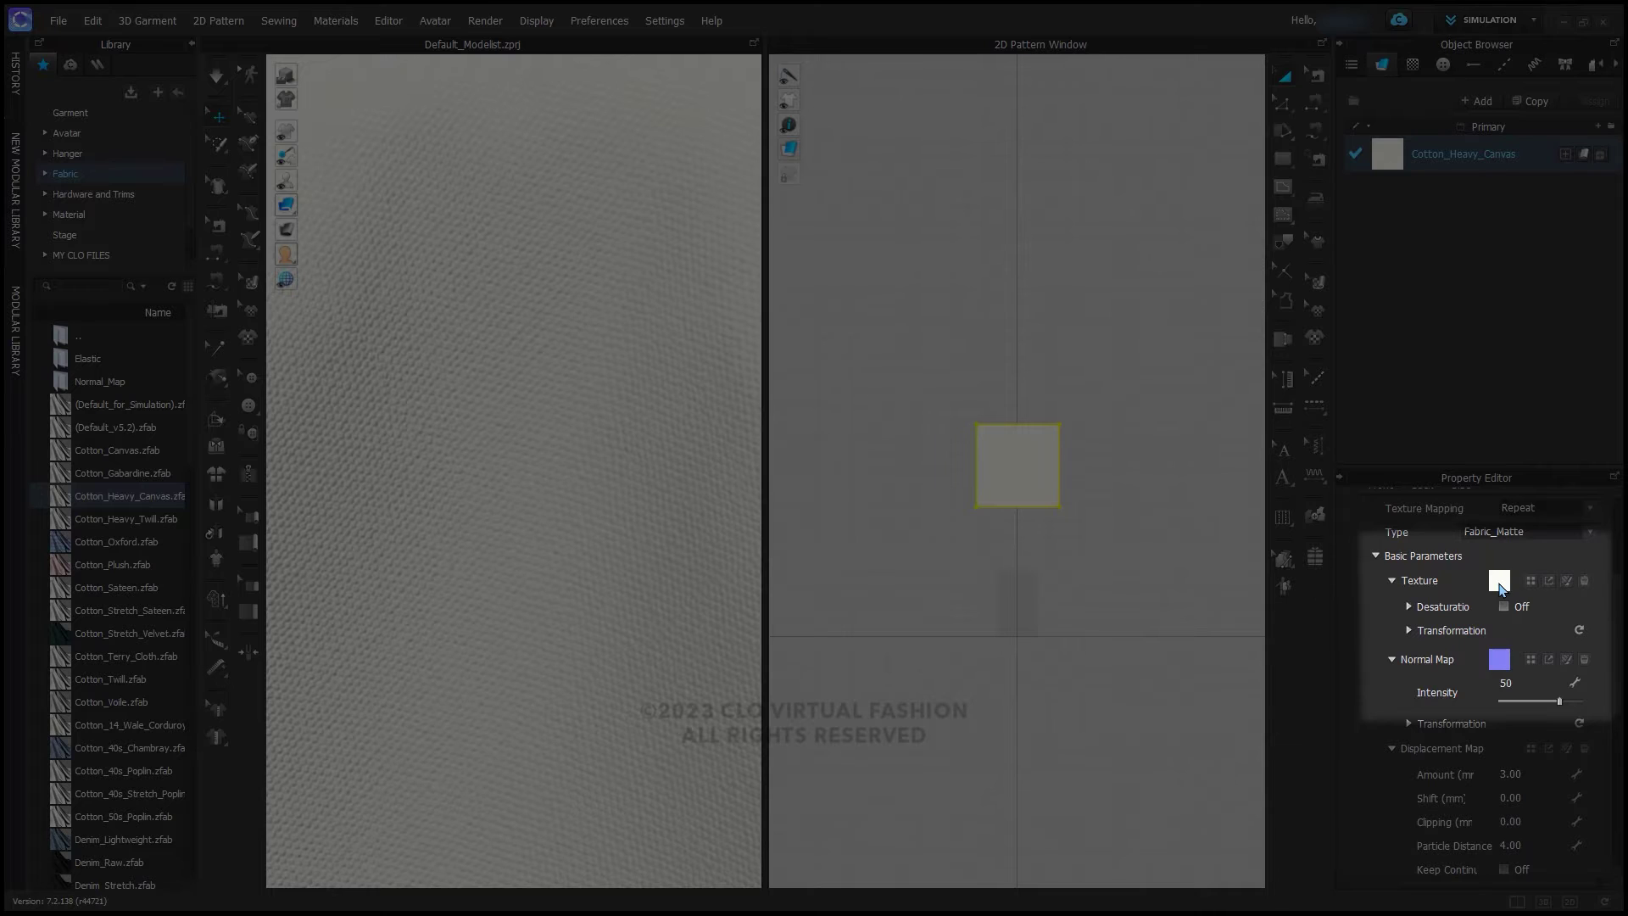
left_click(1499, 585)
left_click(1496, 670)
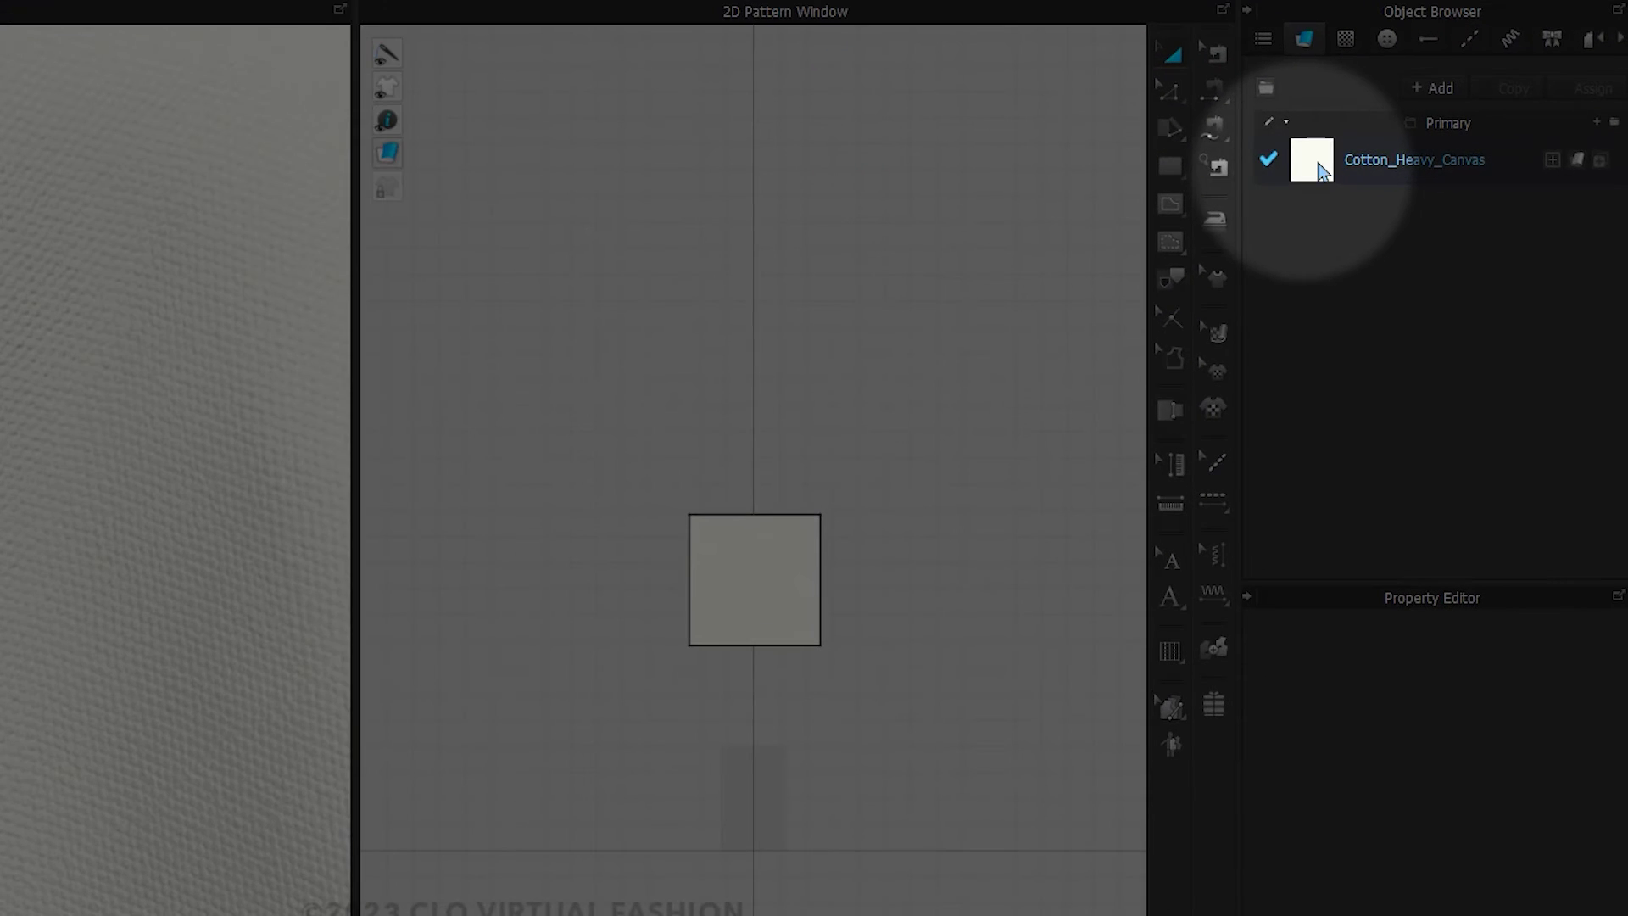
Remove the texture and normal map from Cotton_Heavy_Canvas
left_click(1322, 170)
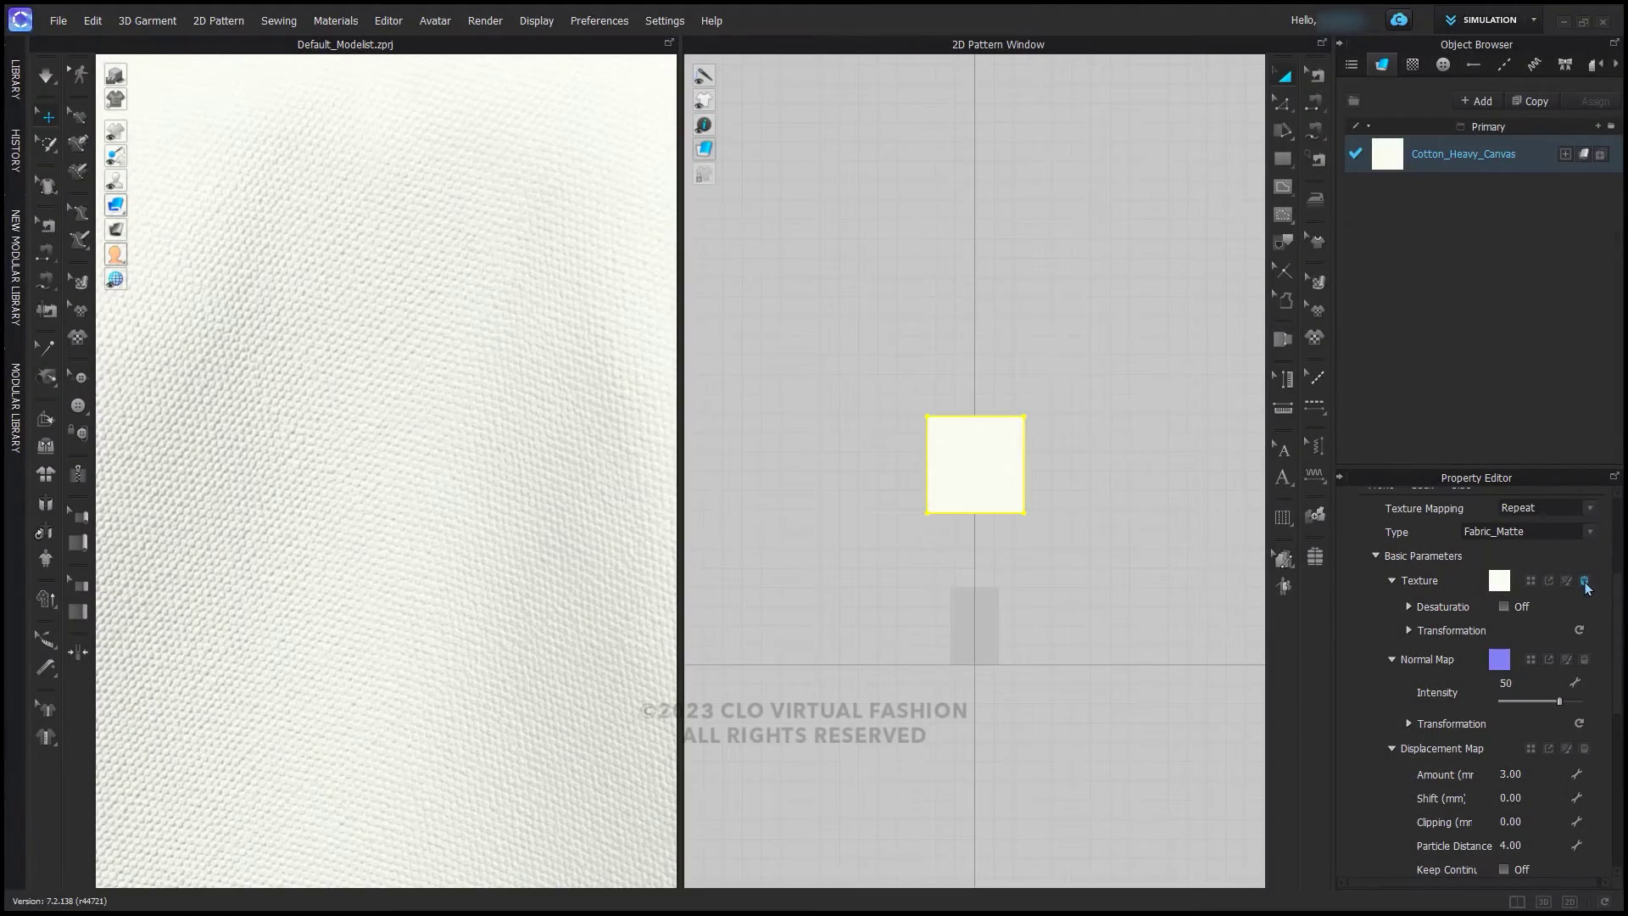
left_click(1585, 582)
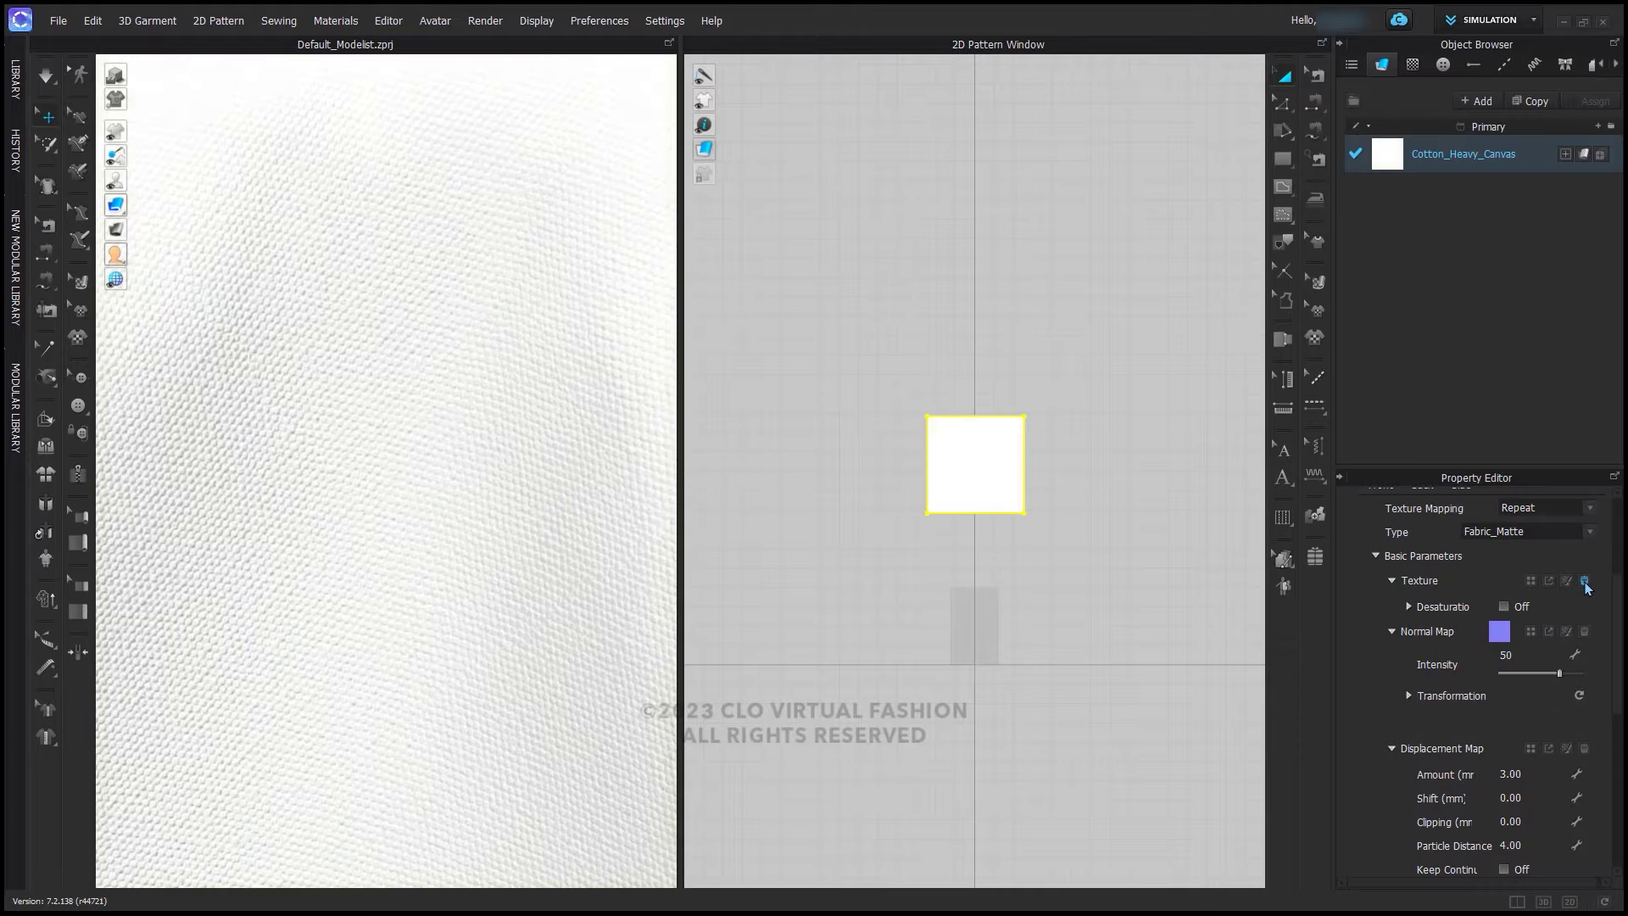
left_click(1584, 631)
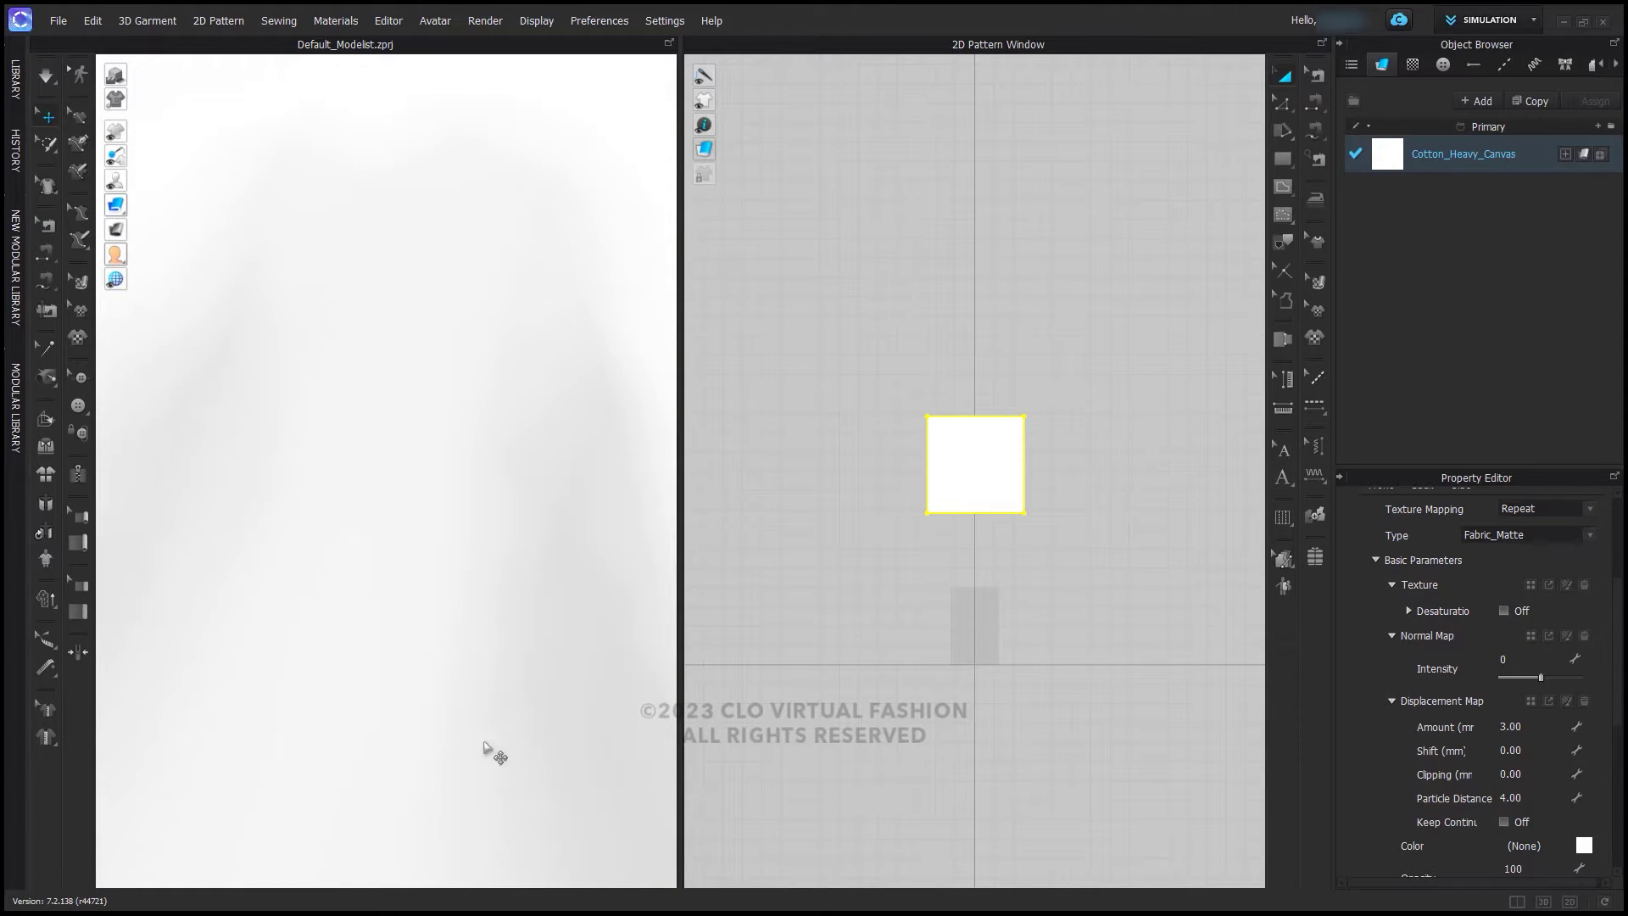
Zoom out and pull the draped cloth's left flap and right edge outward
scroll(479, 745, "down", 6)
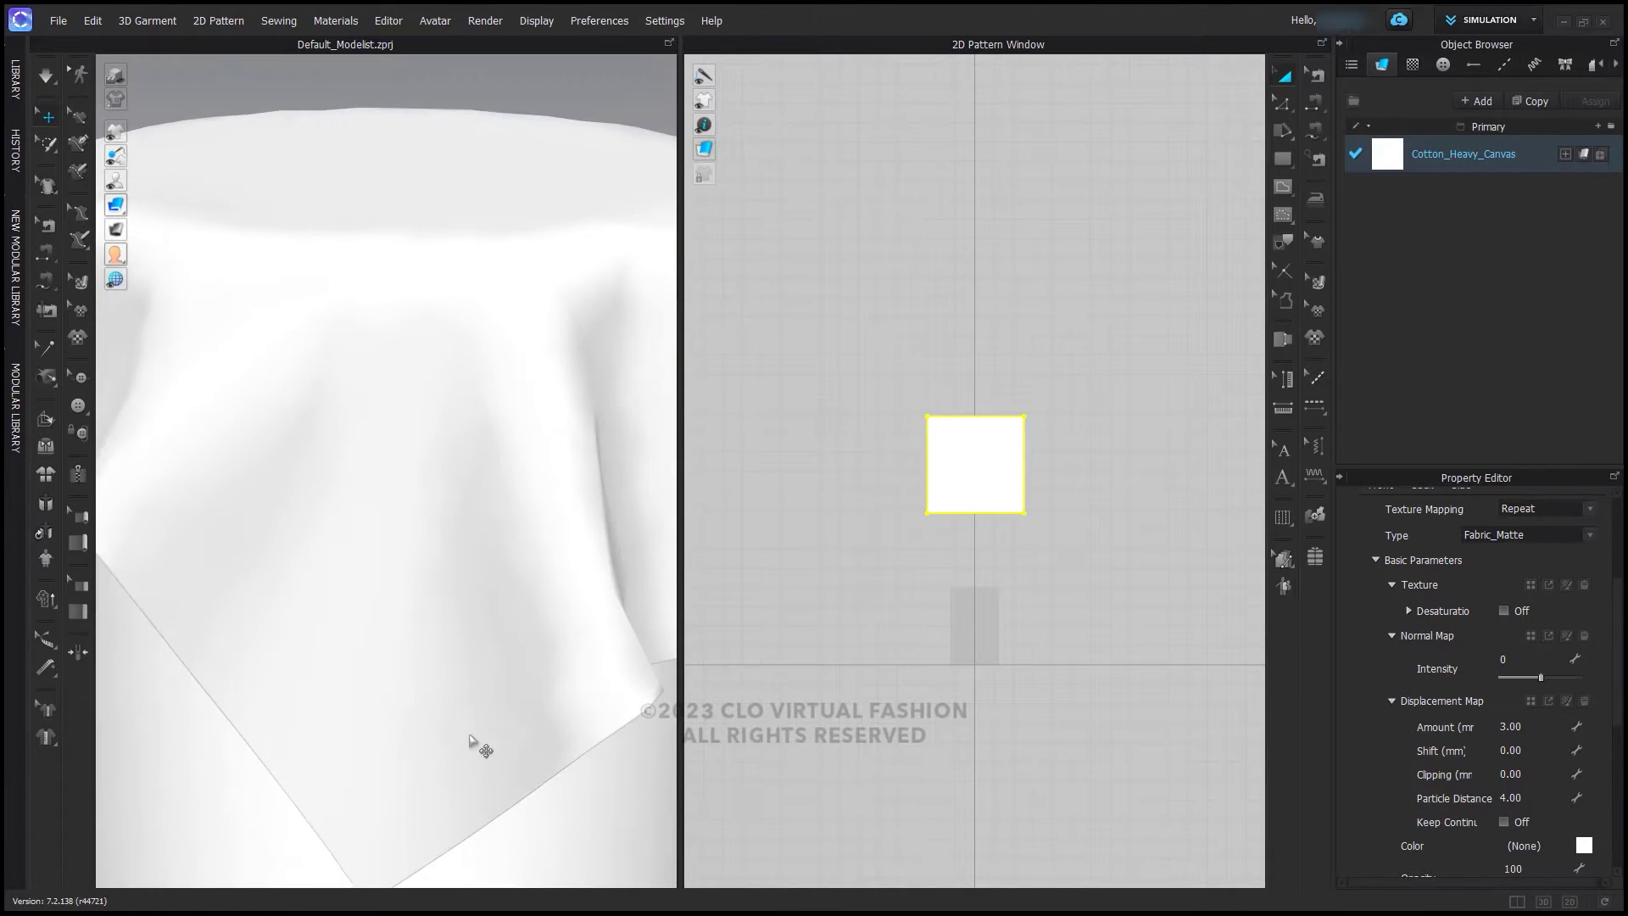
scroll(474, 745, "down", 3)
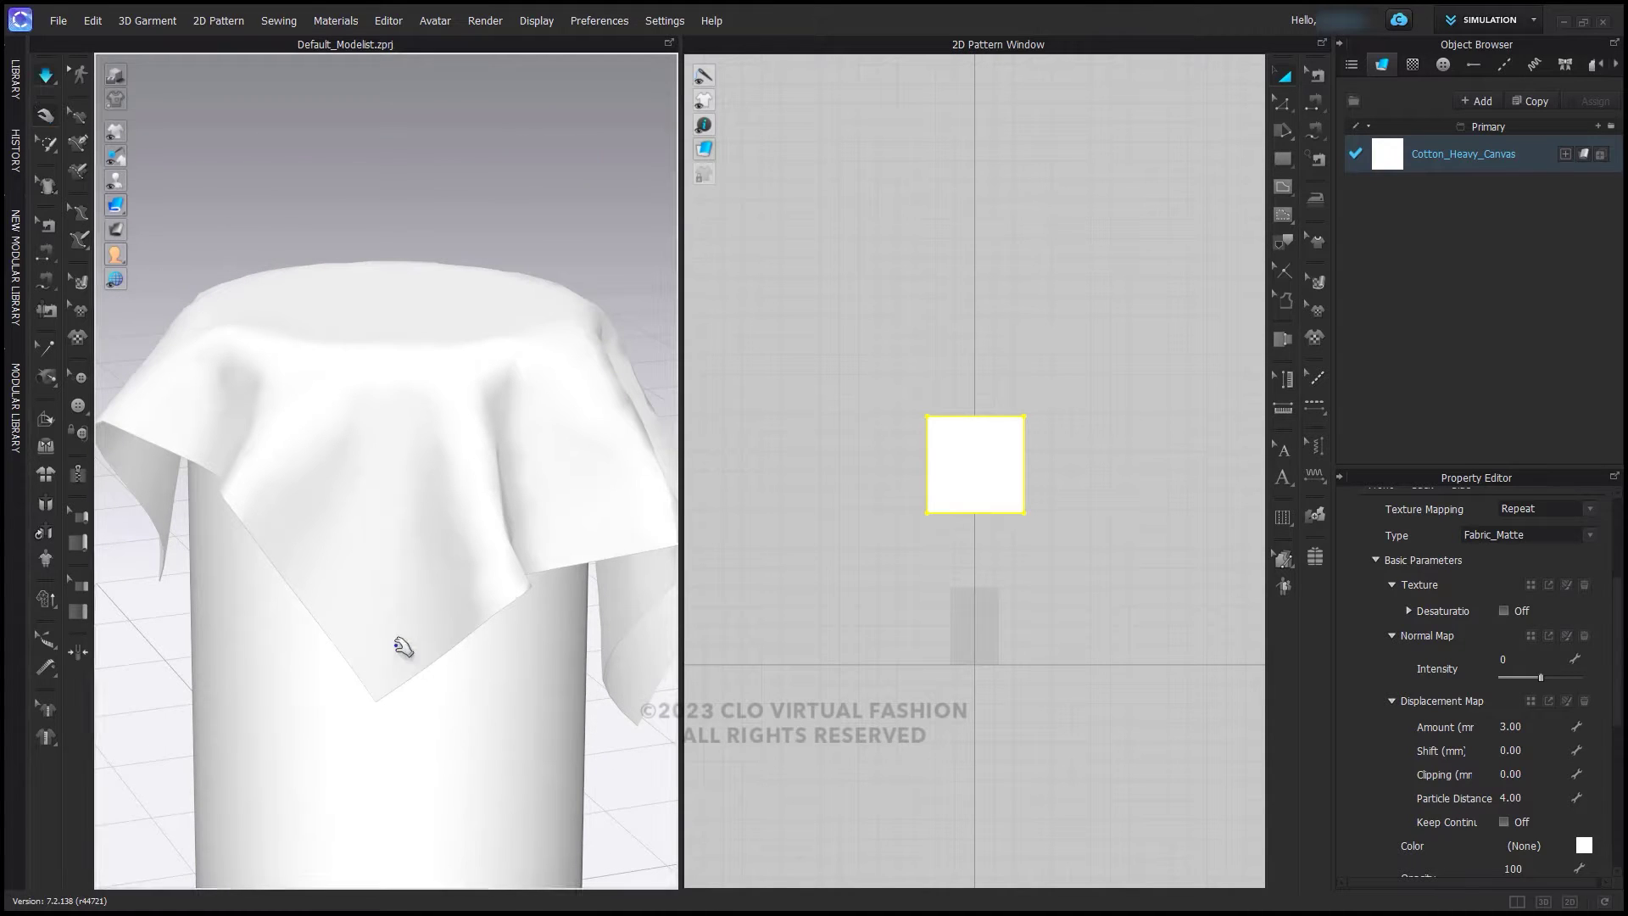
left_click_drag(165, 501, 123, 478)
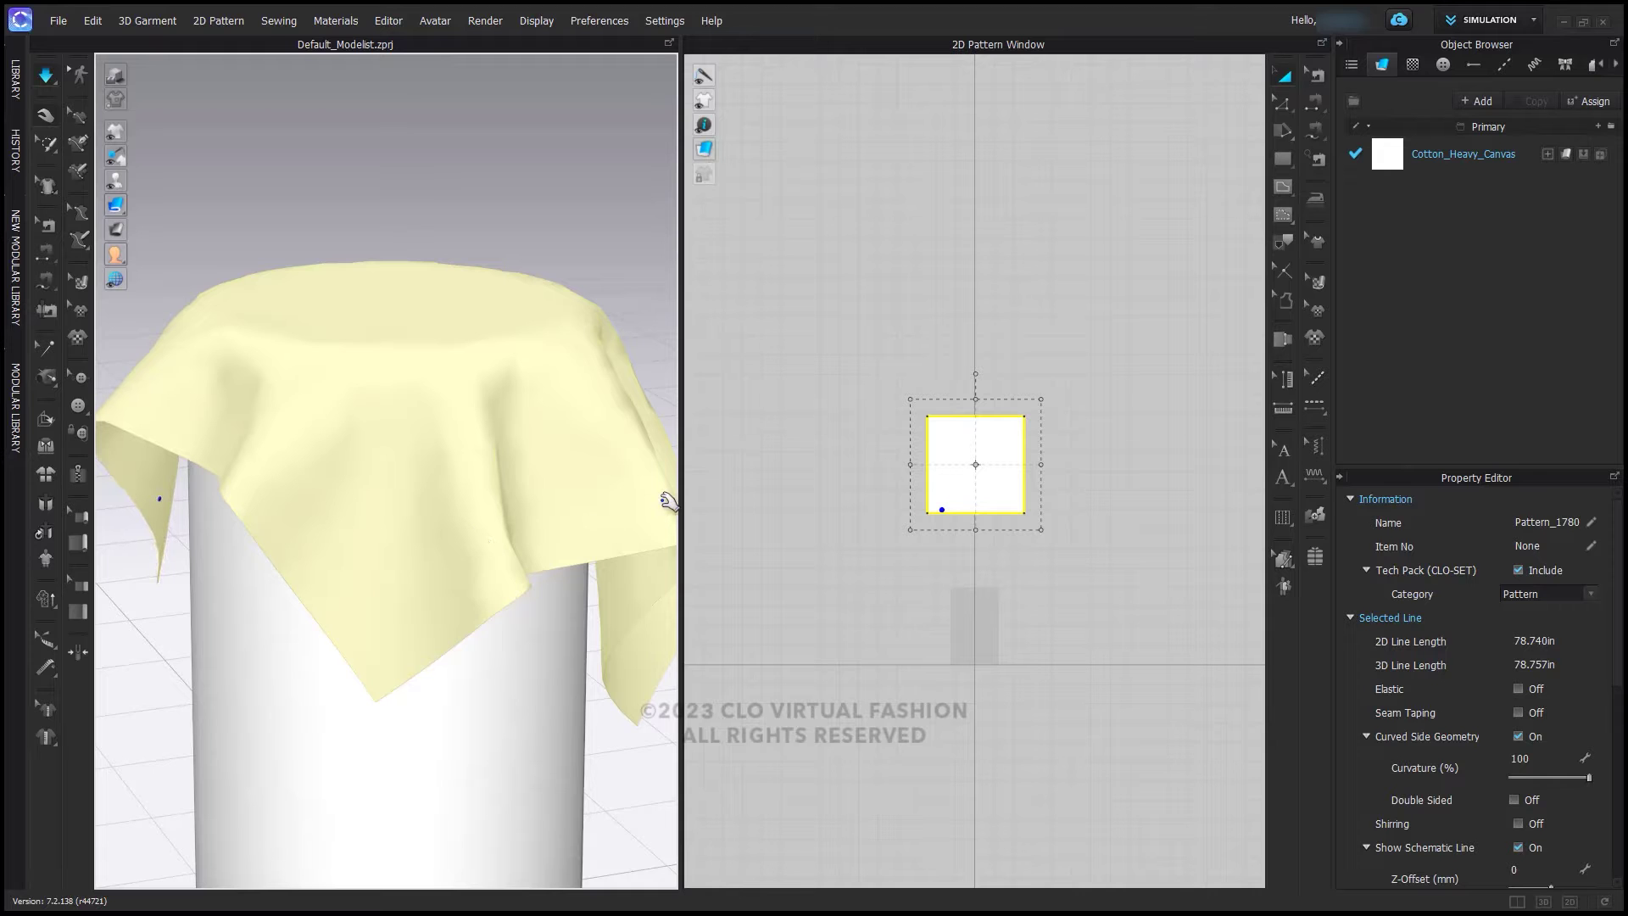
left_click_drag(676, 476, 686, 444)
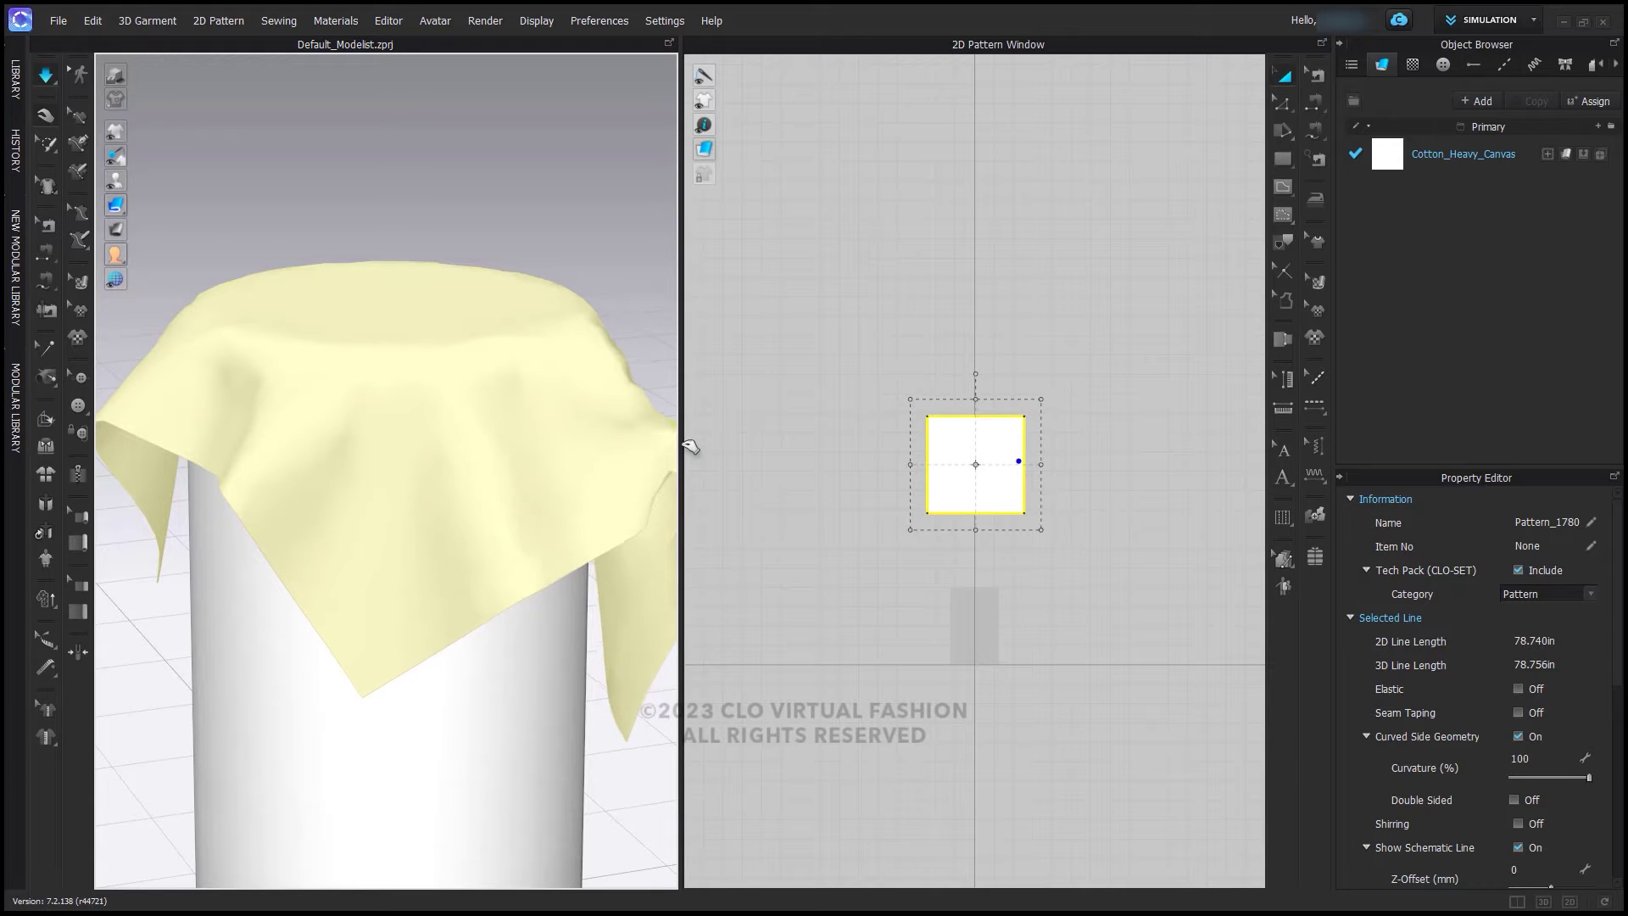
Release the pulled cloth so it settles on the cylinder
left_click(445, 585)
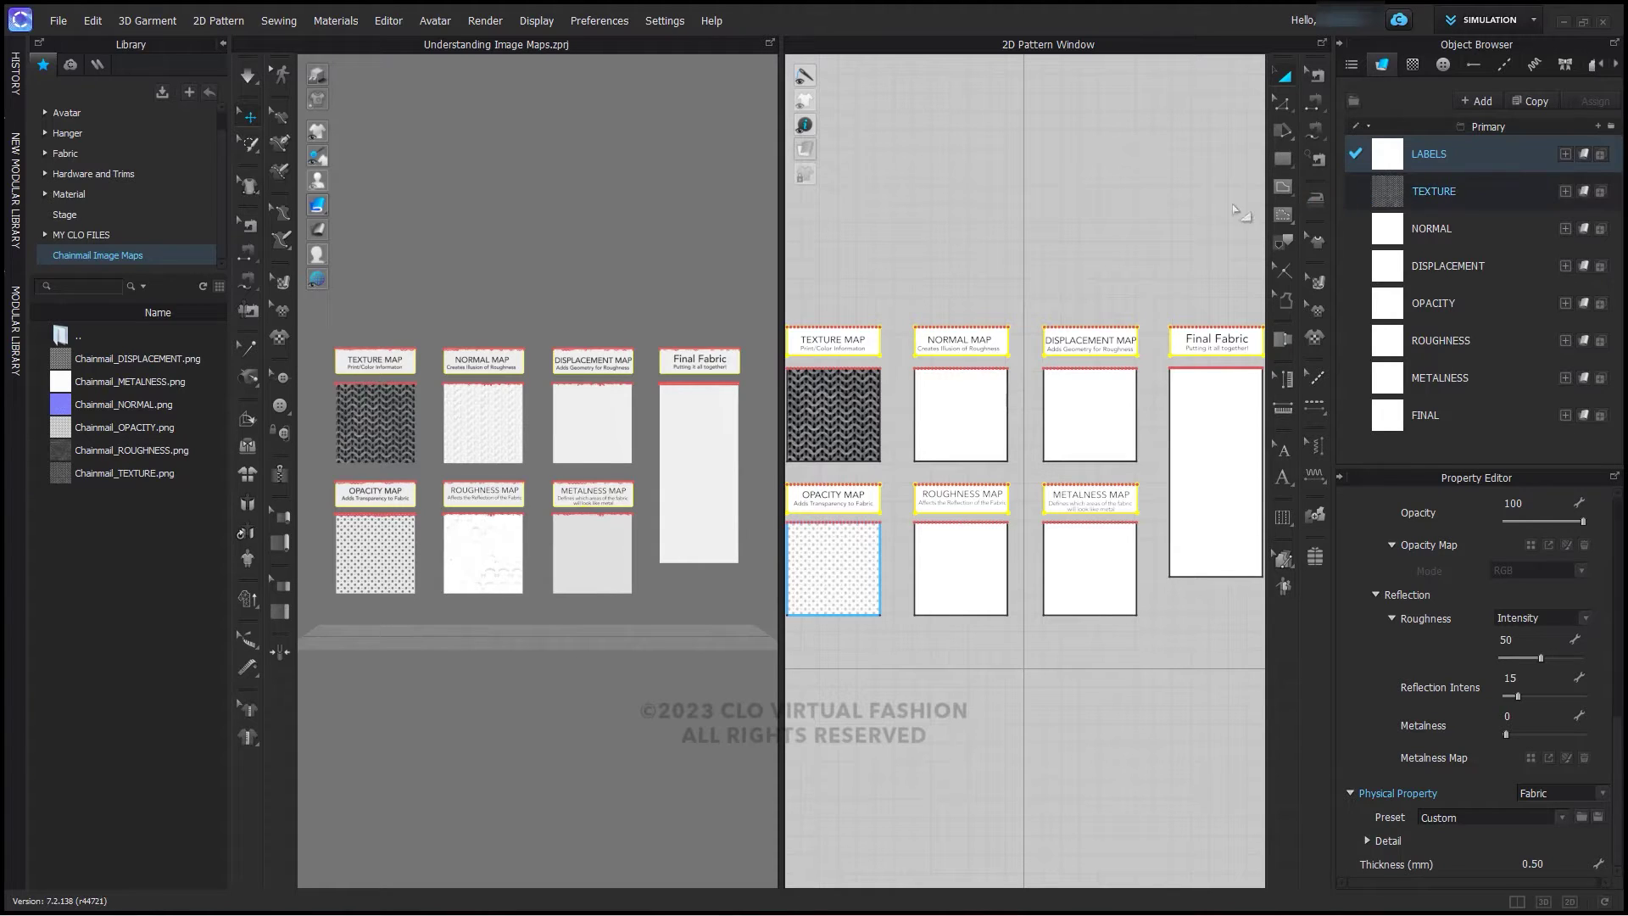
Apply the Cotton_Heavy_Twill physical property preset to the FINAL fabric
left_click(1146, 212)
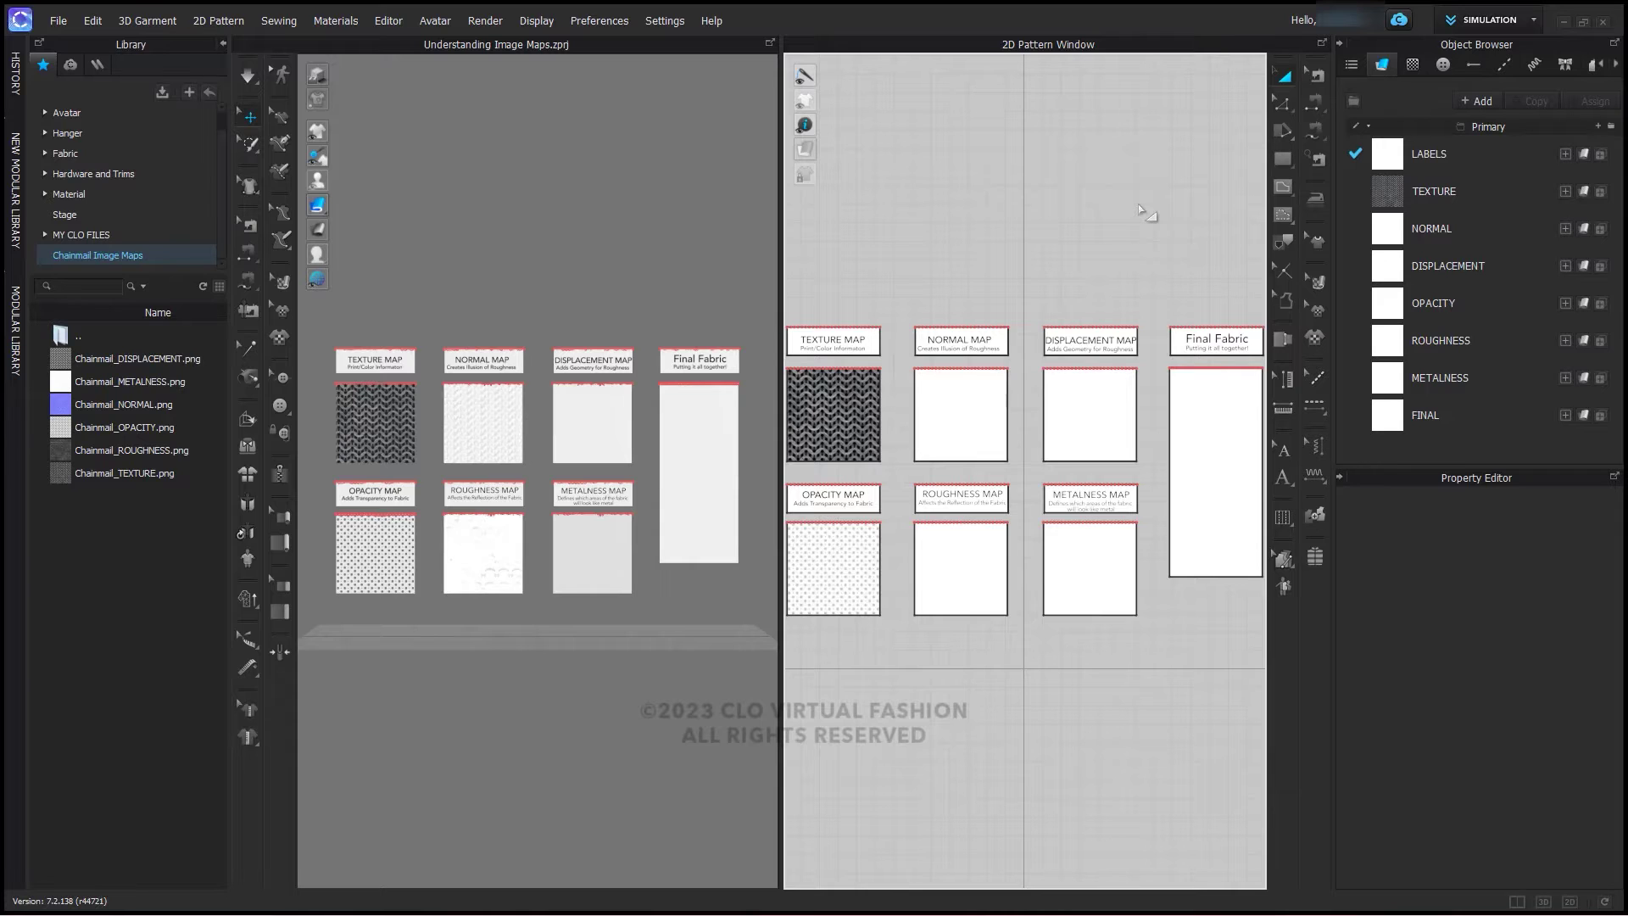
left_click(1391, 419)
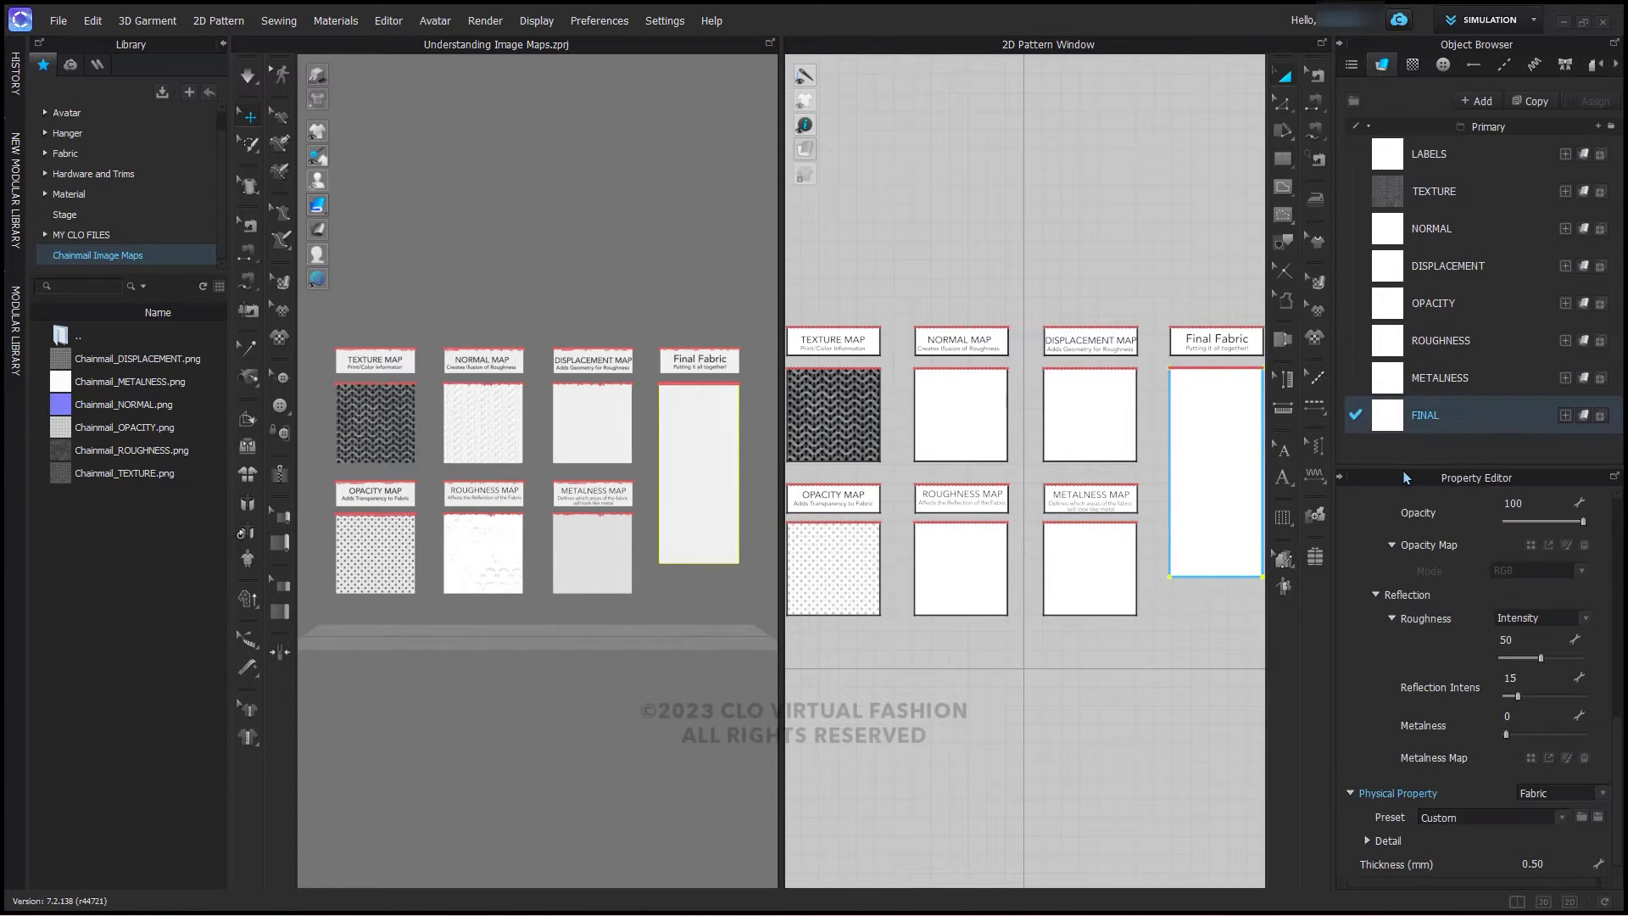
left_click_drag(1404, 475, 1403, 353)
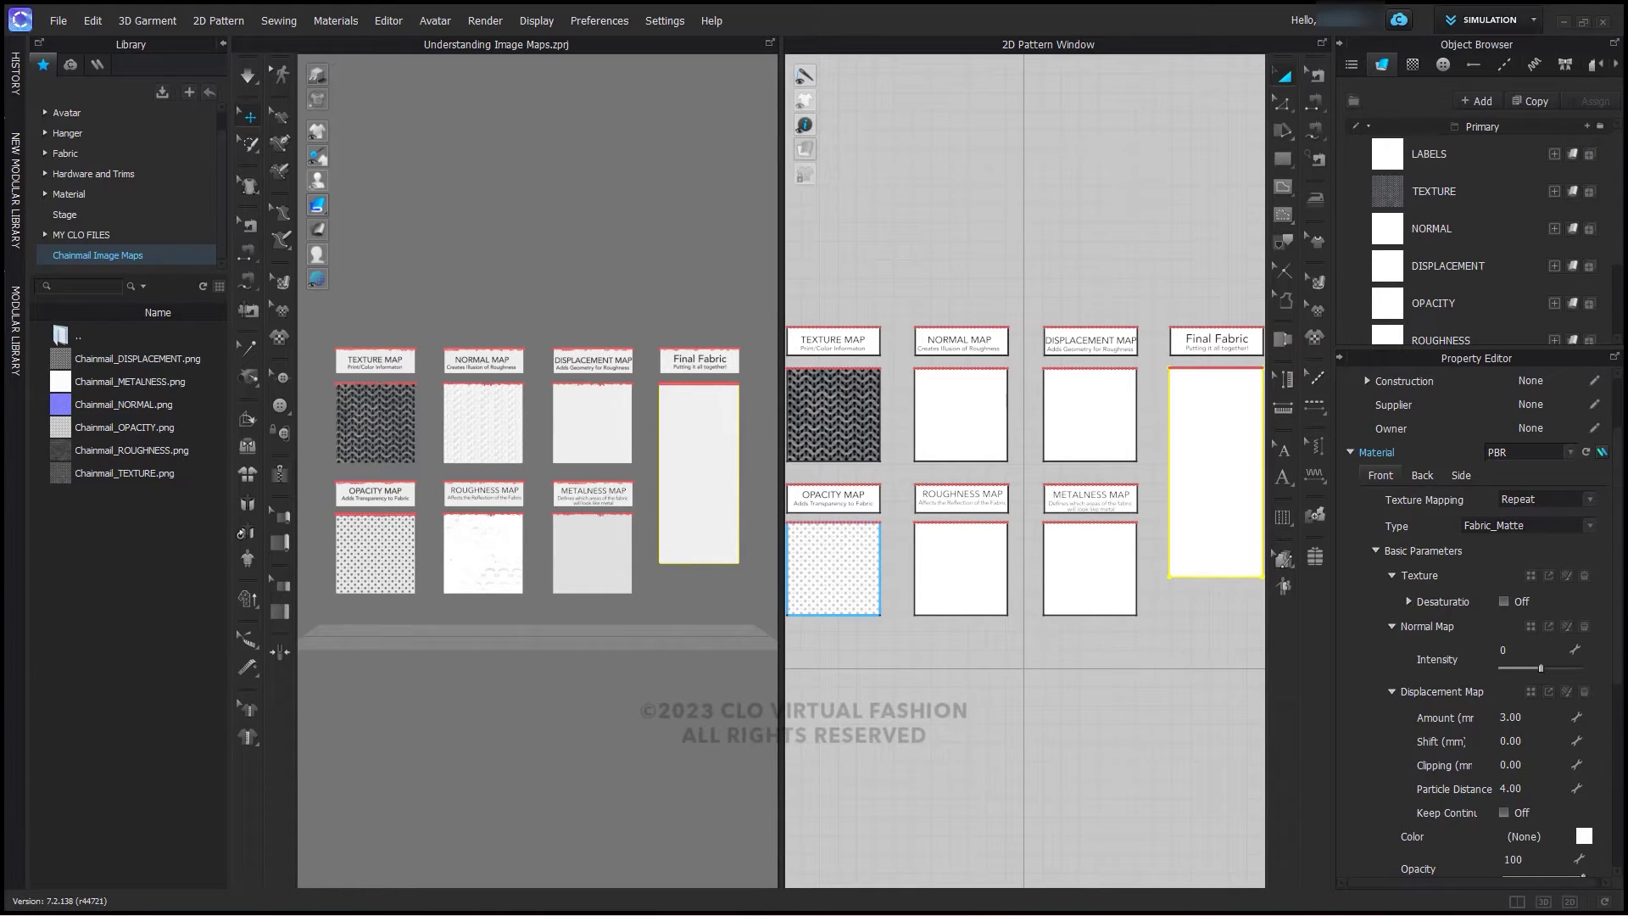
scroll(1453, 578, "down", 5)
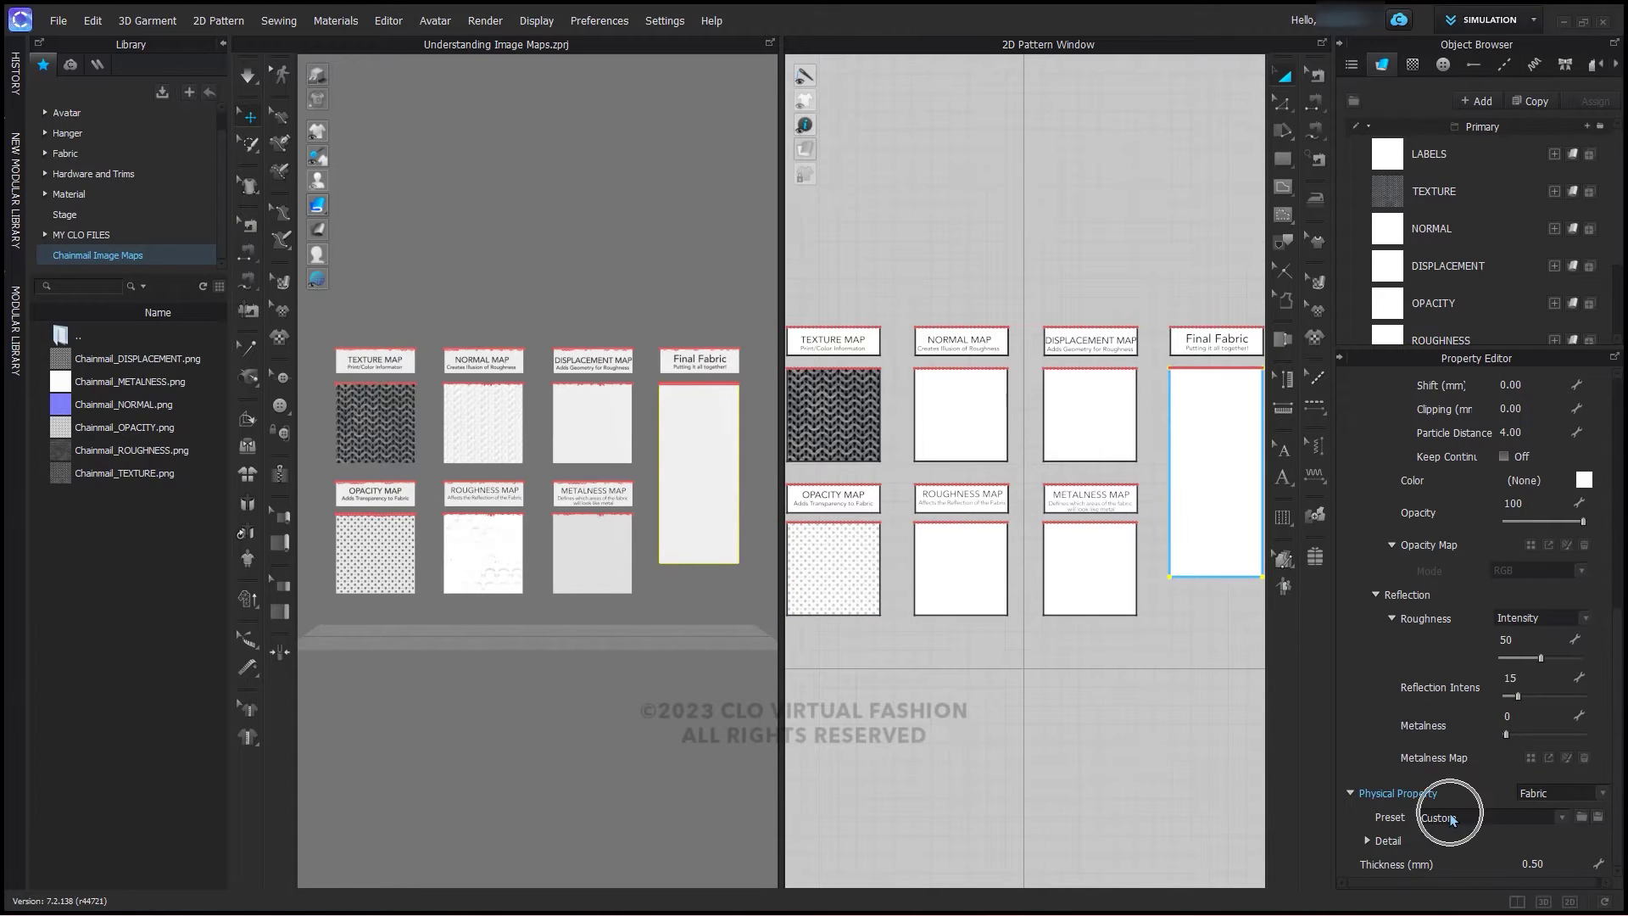
left_click(1453, 819)
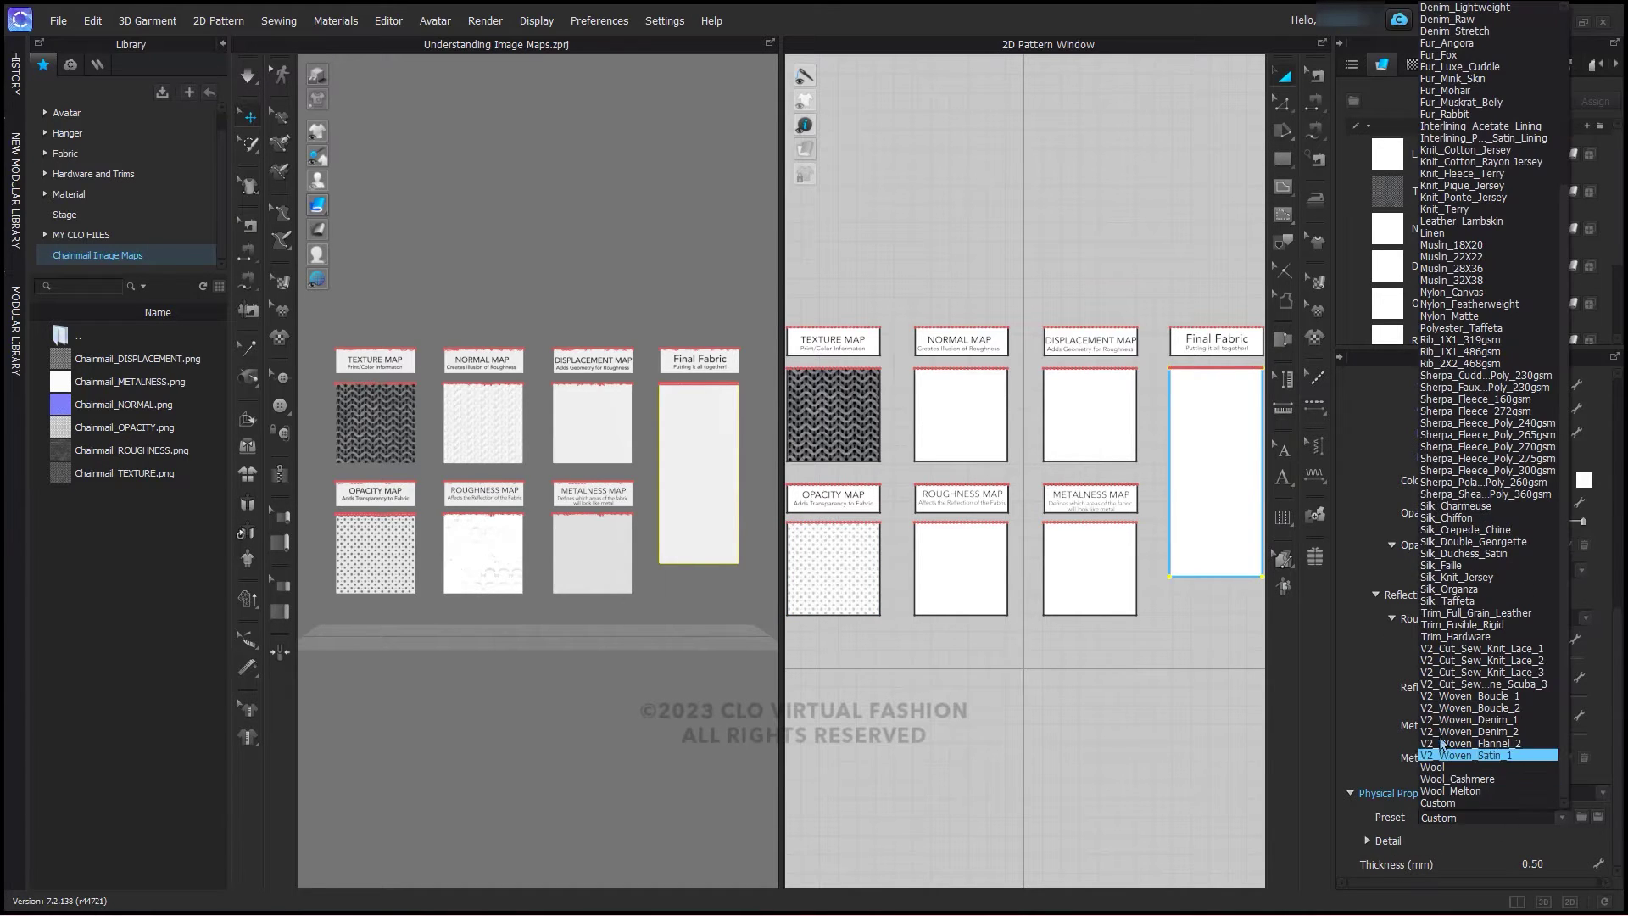
scroll(1492, 365, "up", 3)
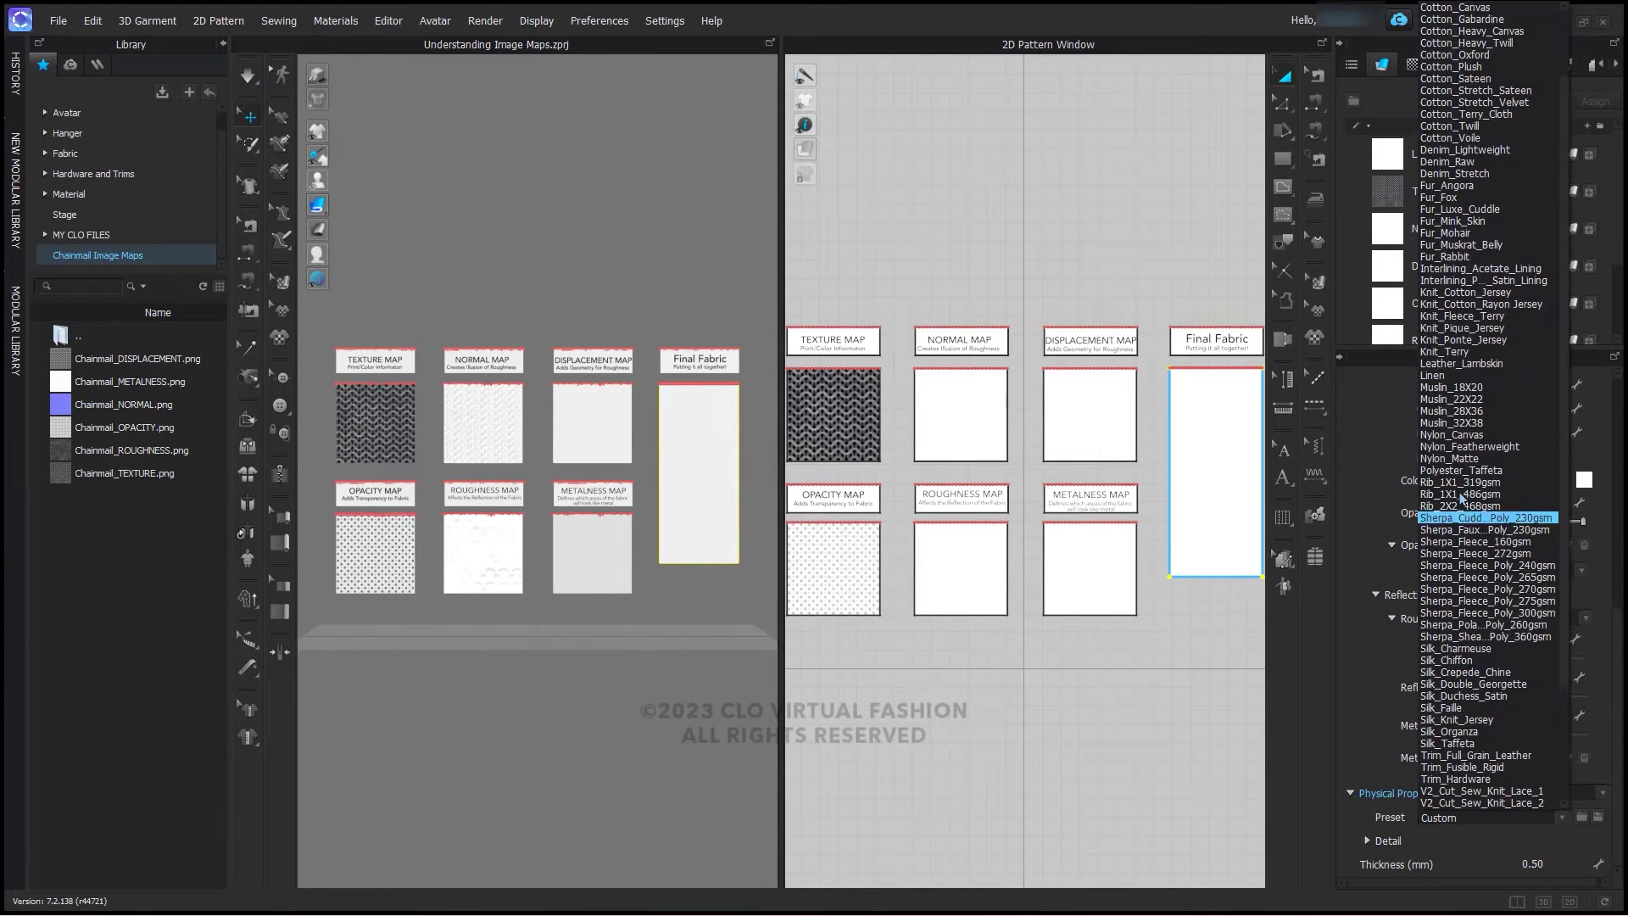
left_click(1540, 44)
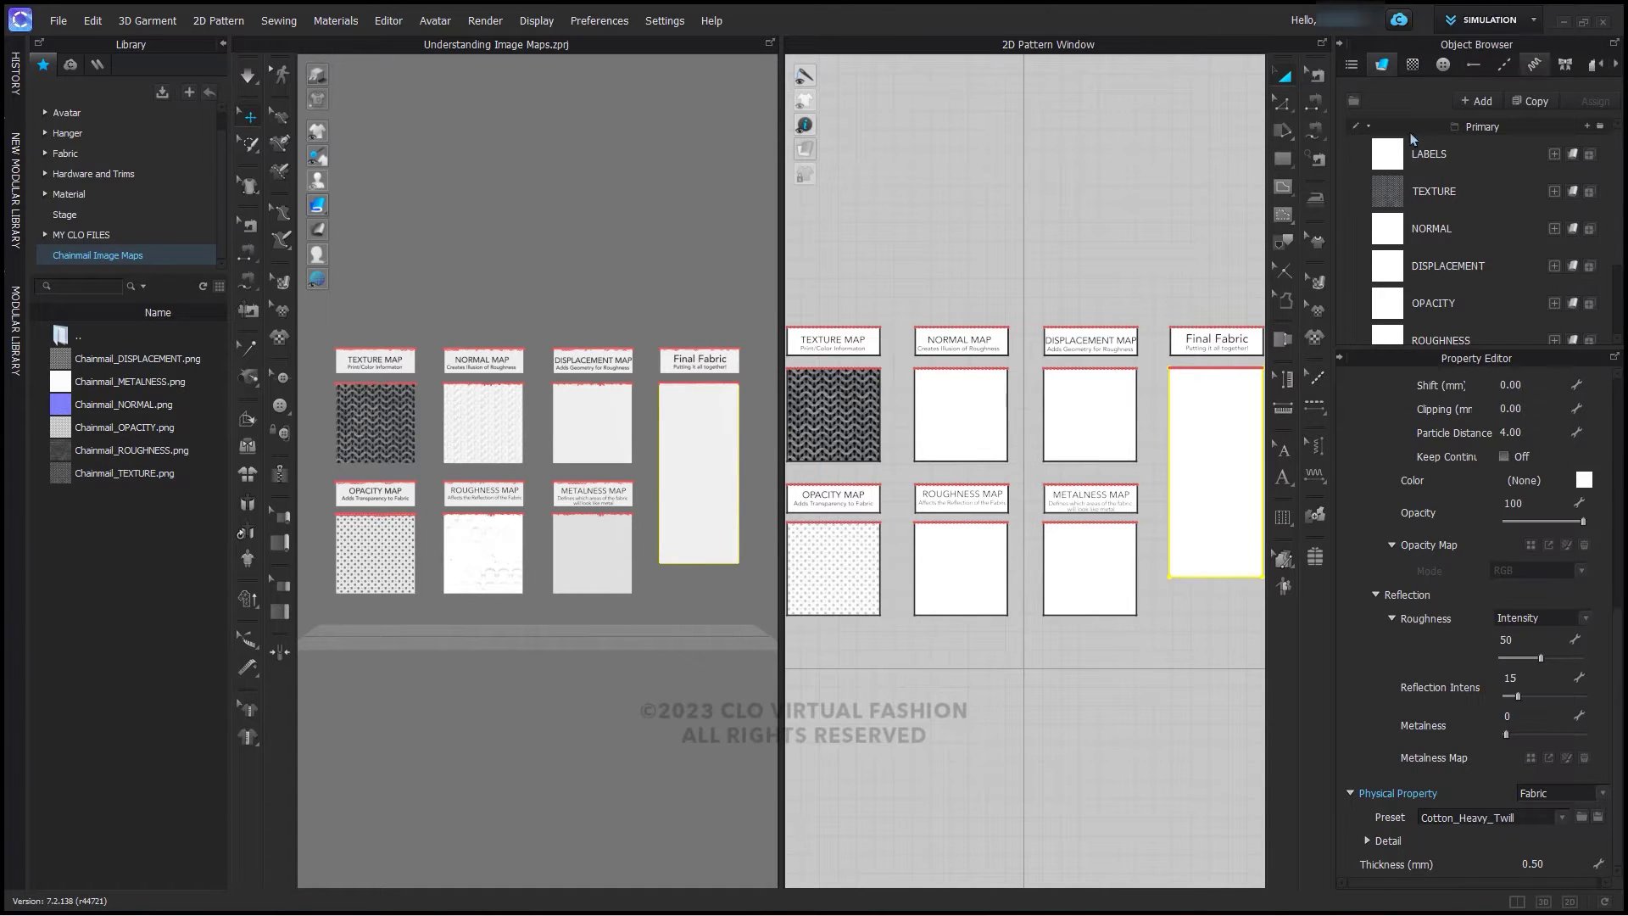
Simulate until the Final Fabric panel settles, then stop the simulation
left_click(720, 553)
key("space")
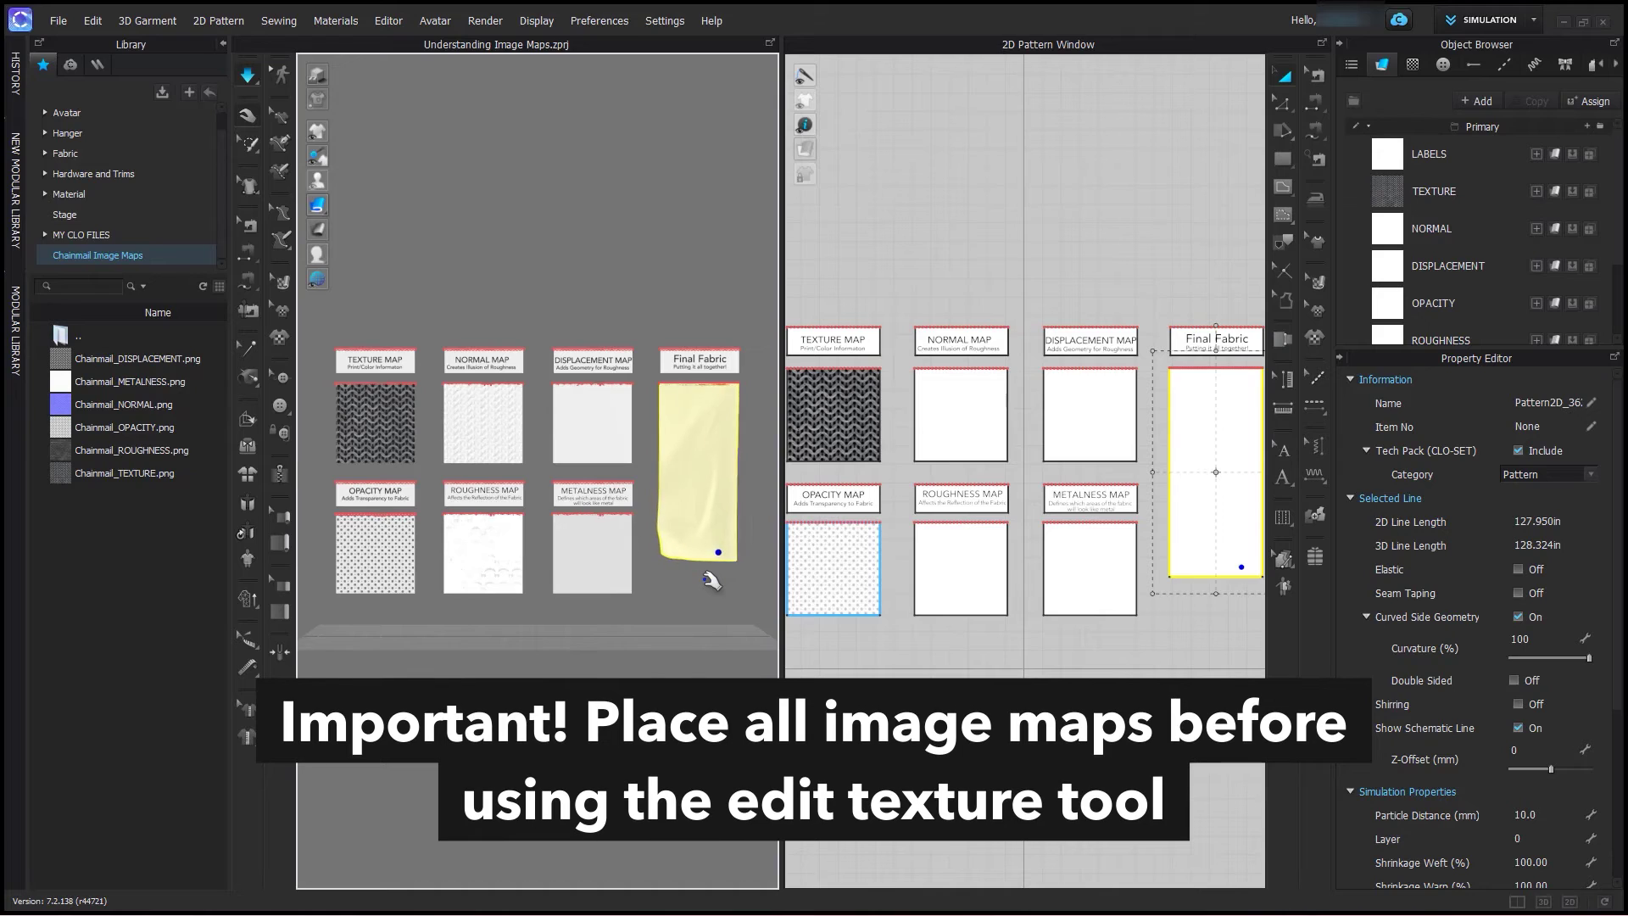
key("space")
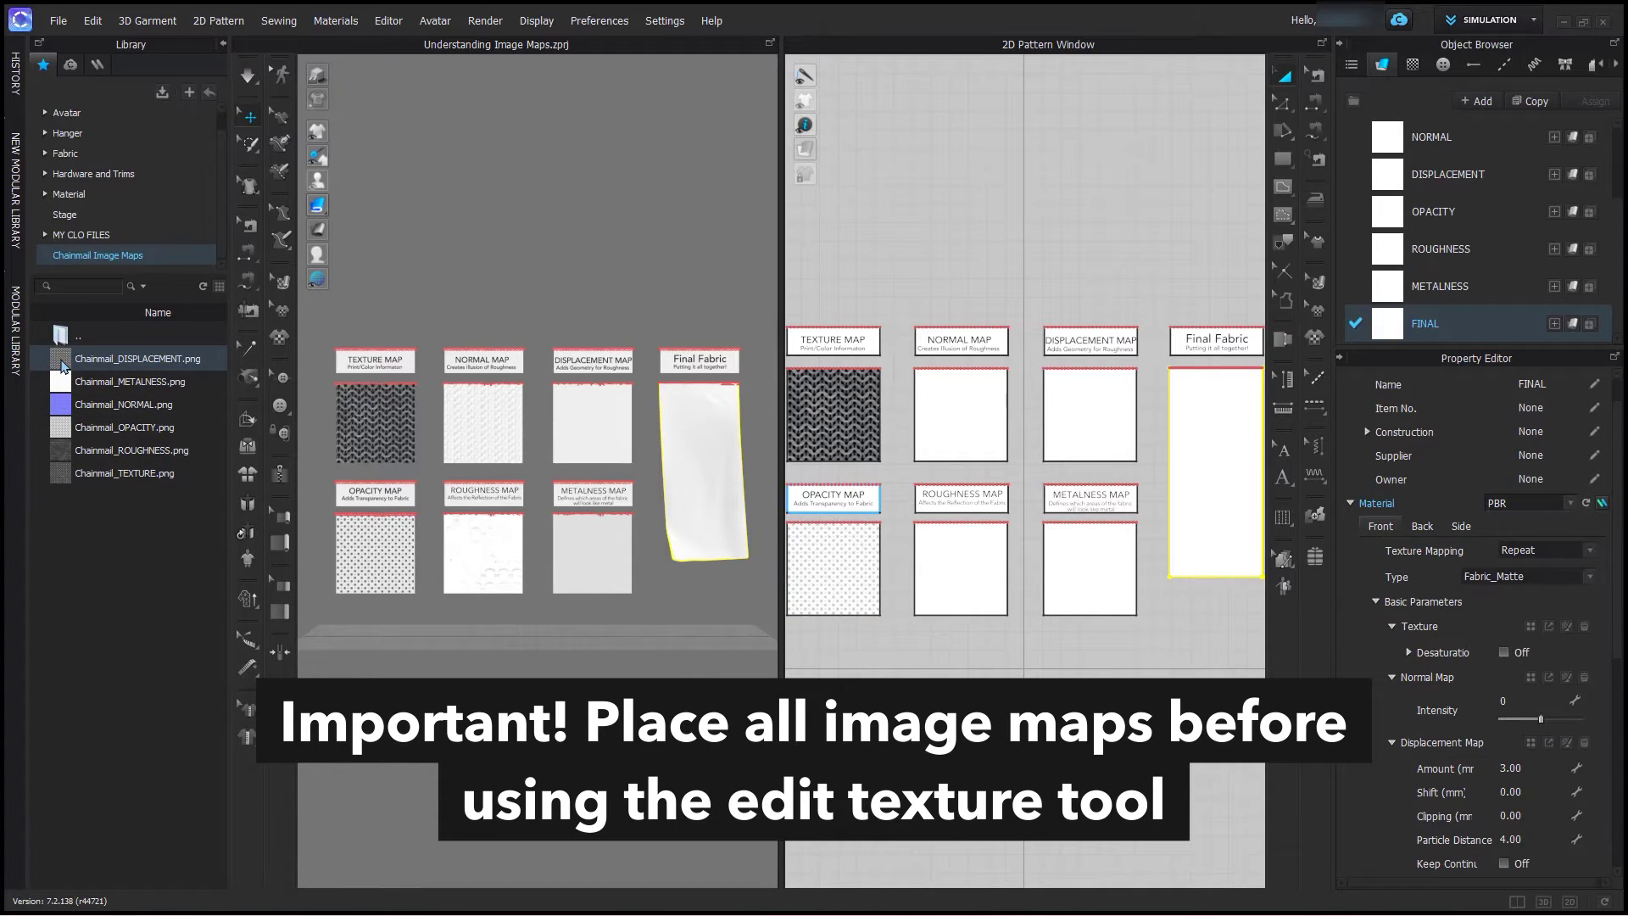
Apply the chainmail image to the Final Fabric panel as its texture
left_click_drag(64, 366, 387, 406)
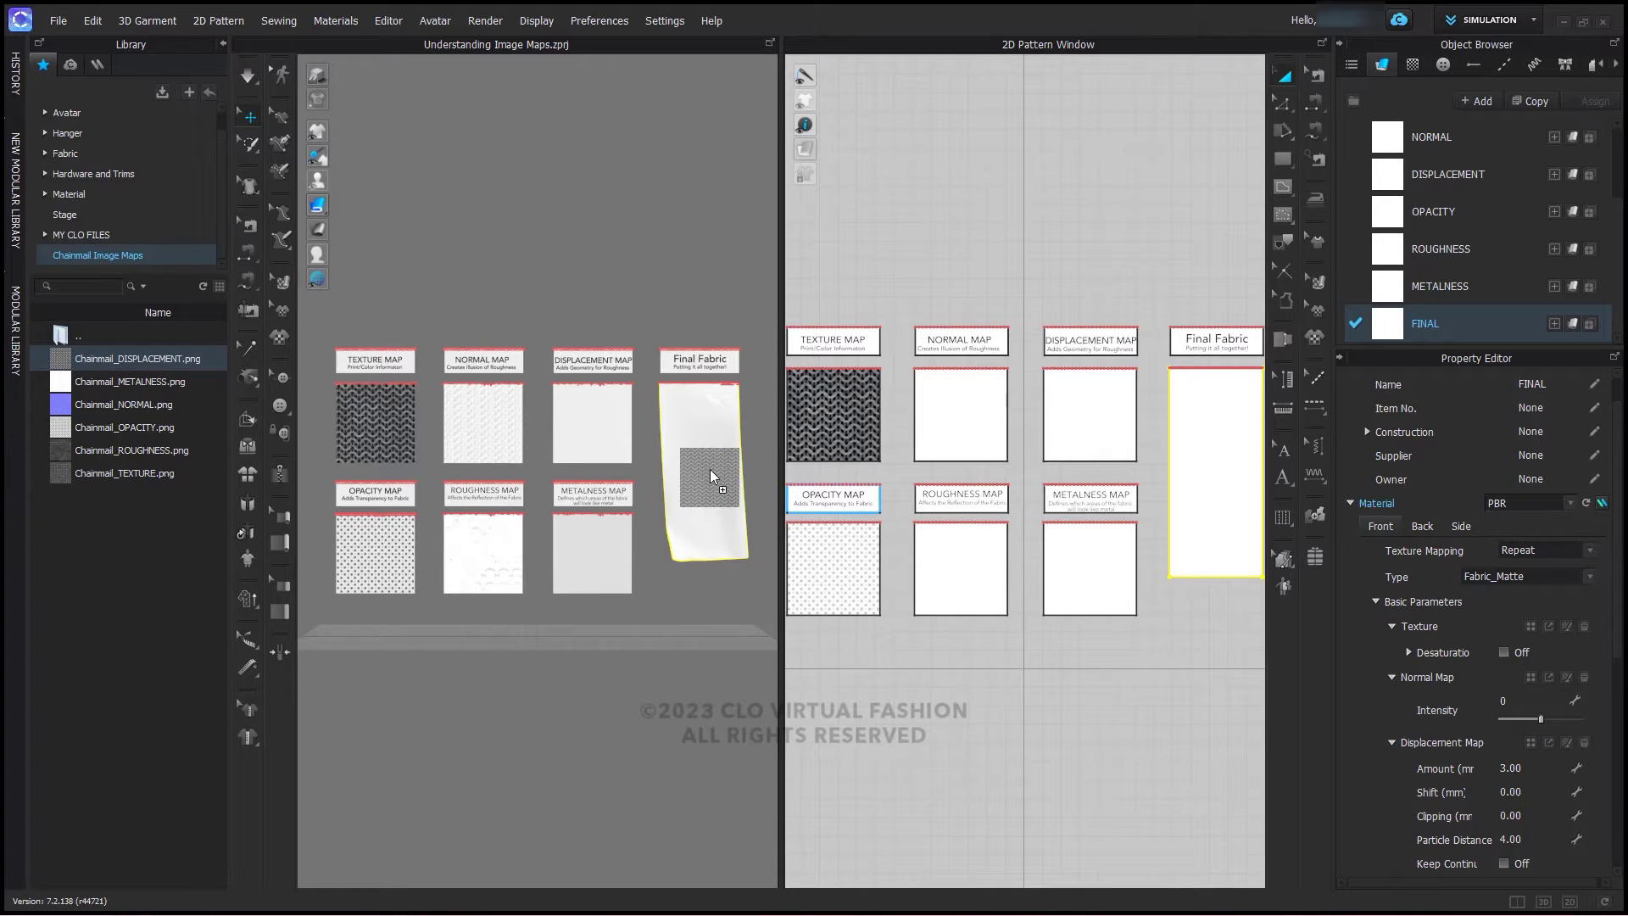
left_click_drag(709, 469, 709, 469)
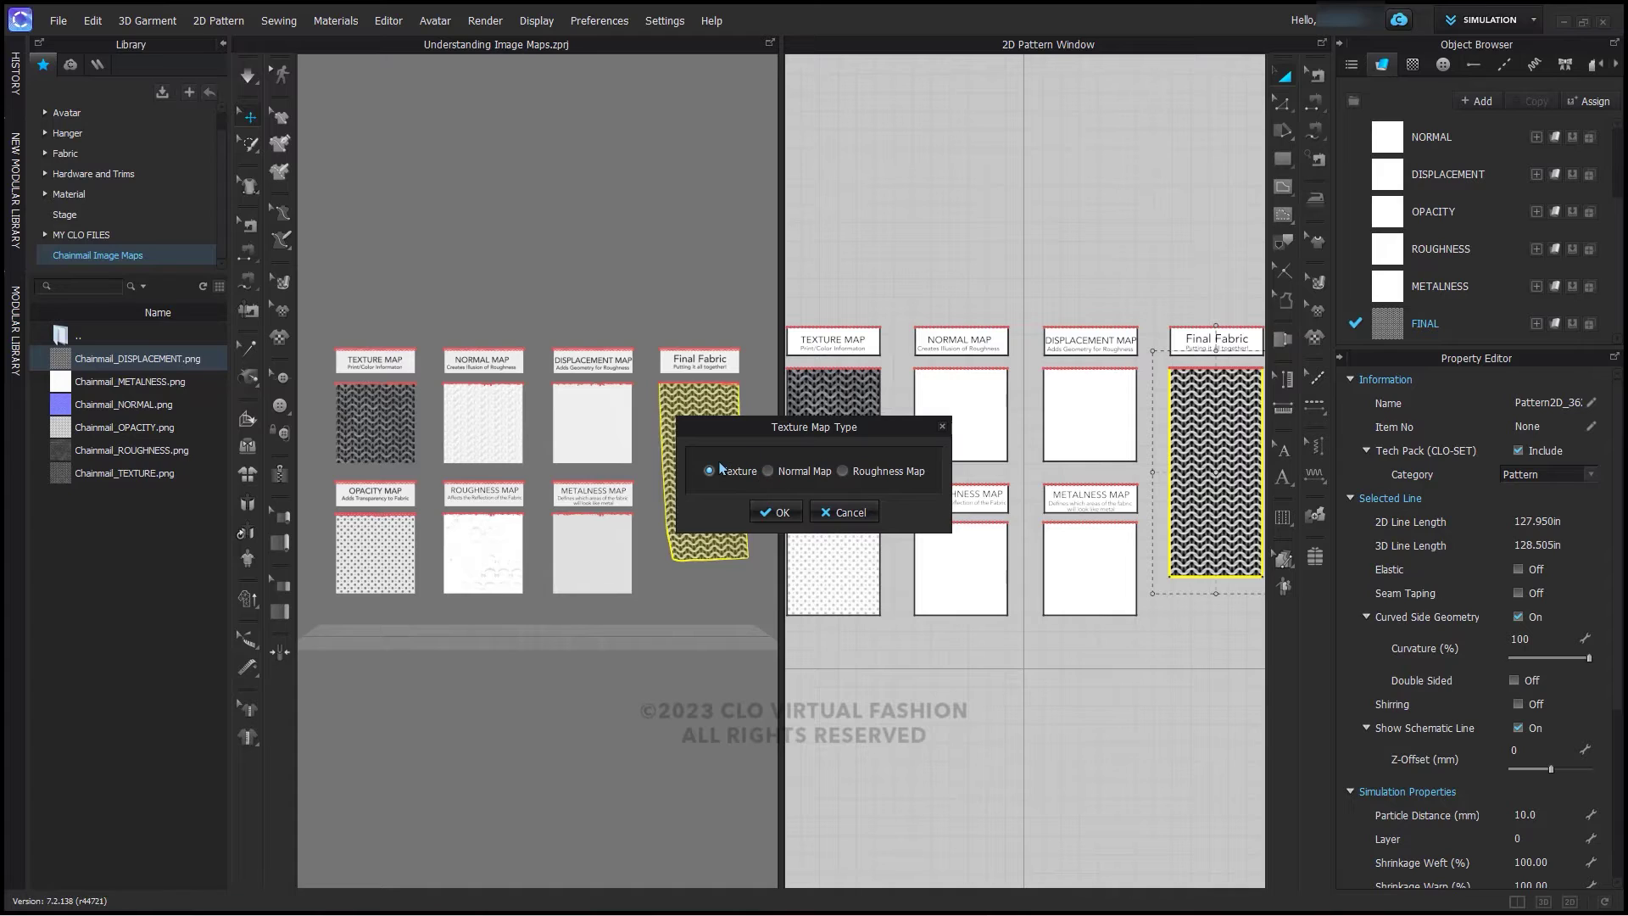
left_click(720, 468)
left_click(763, 511)
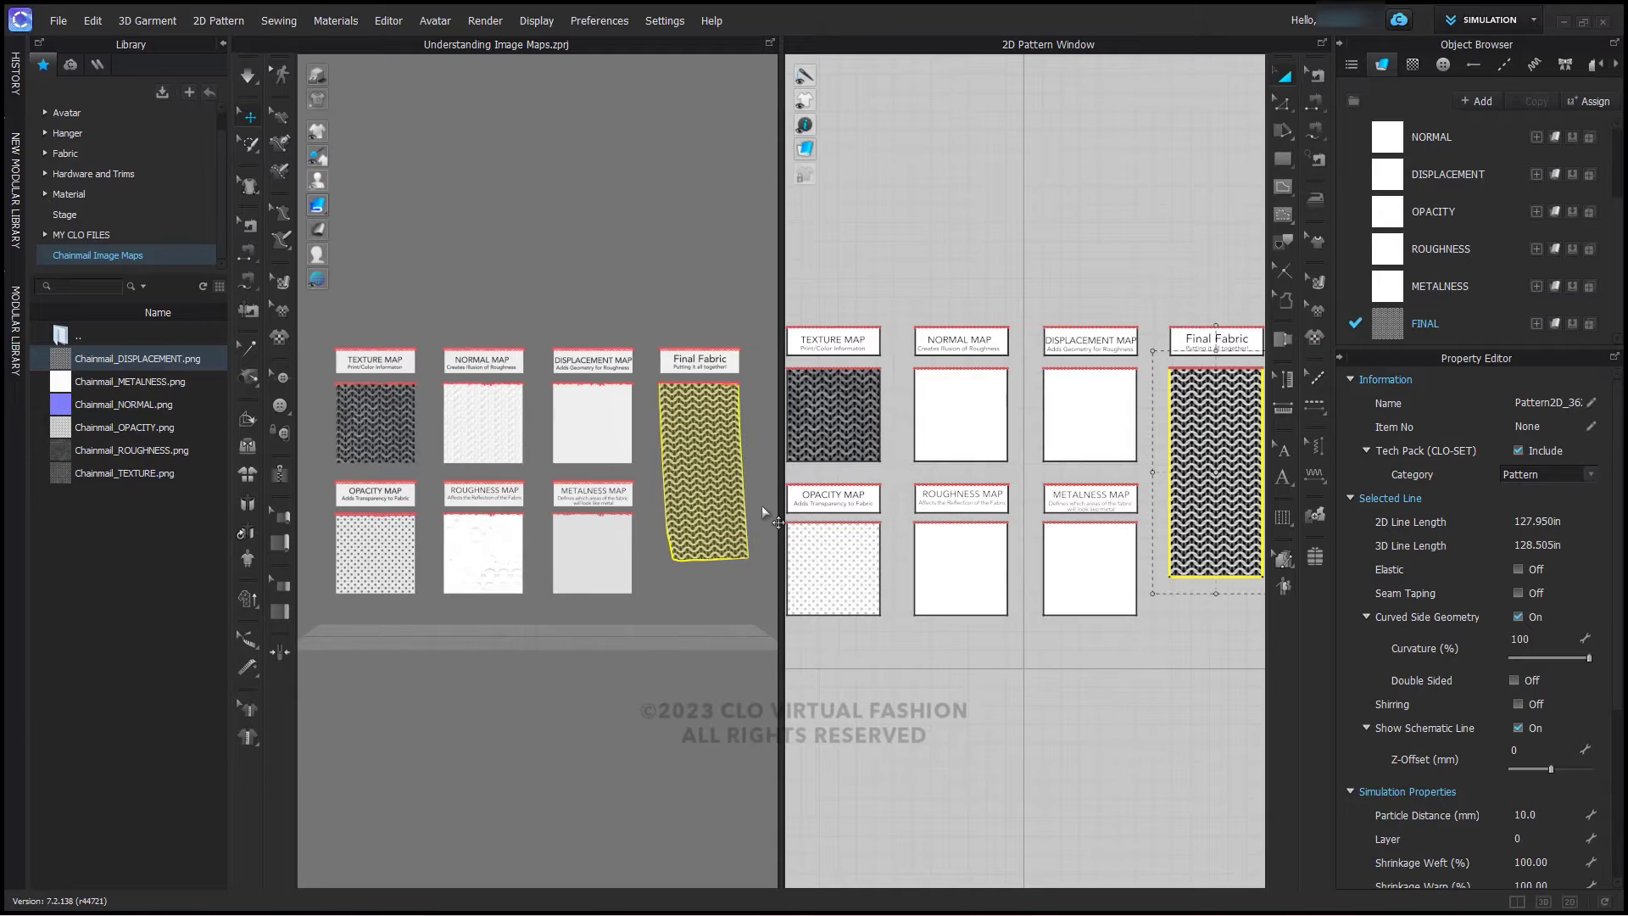
Add the chainmail normal map to FINAL and set its intensity to 100
left_click_drag(67, 410, 1102, 666)
left_click(1397, 333)
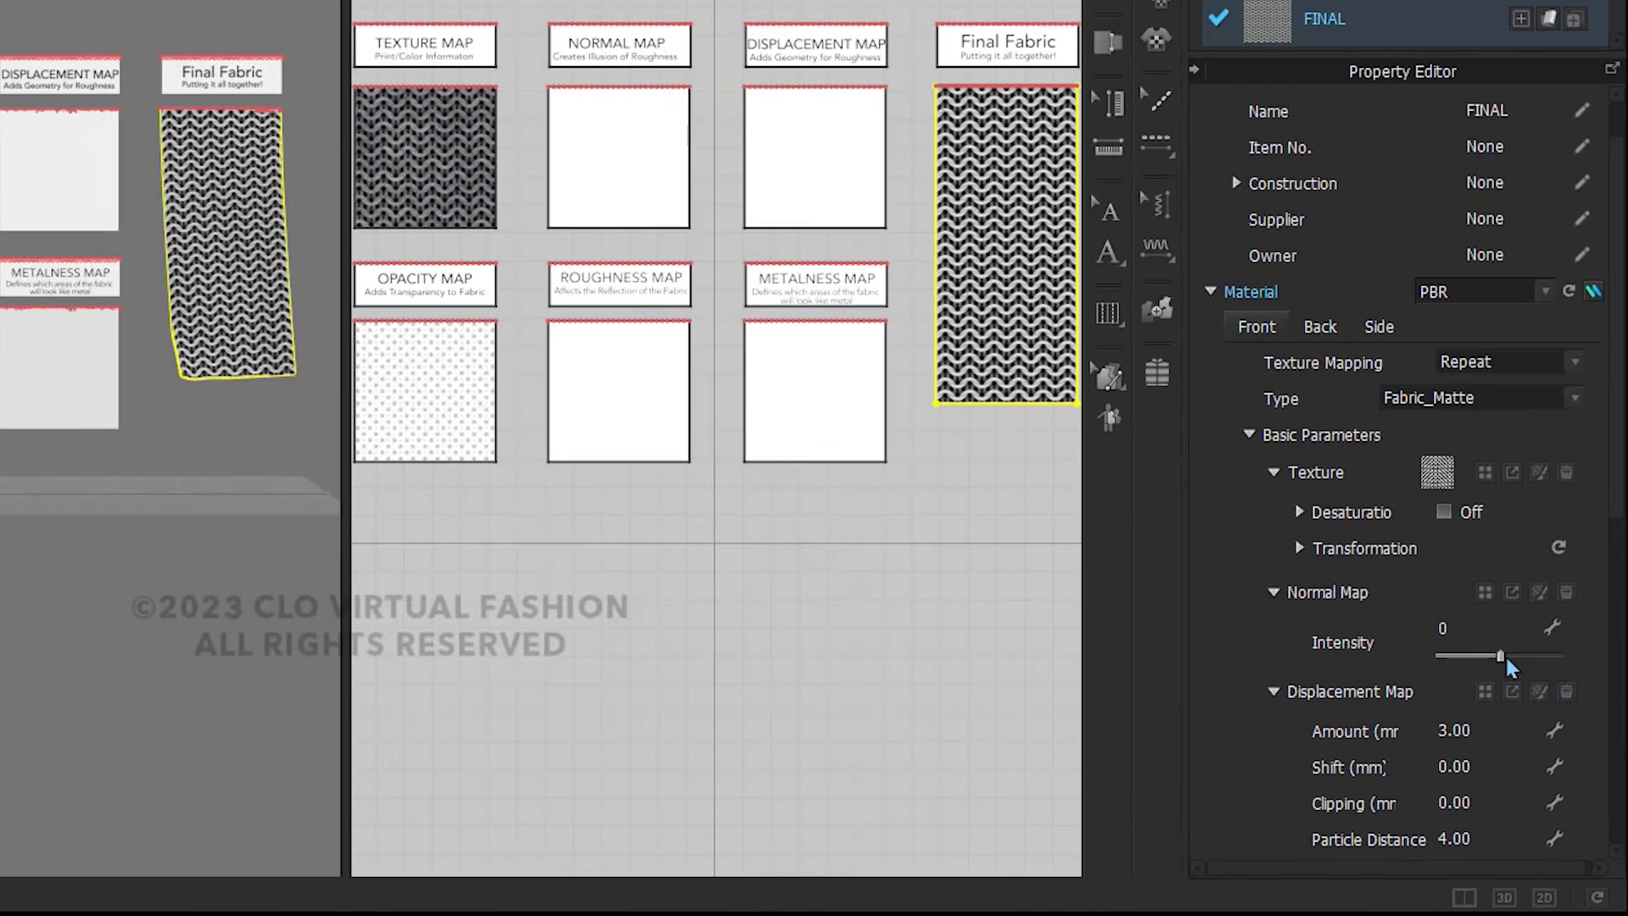
left_click_drag(1507, 667, 1570, 665)
left_click(1438, 598)
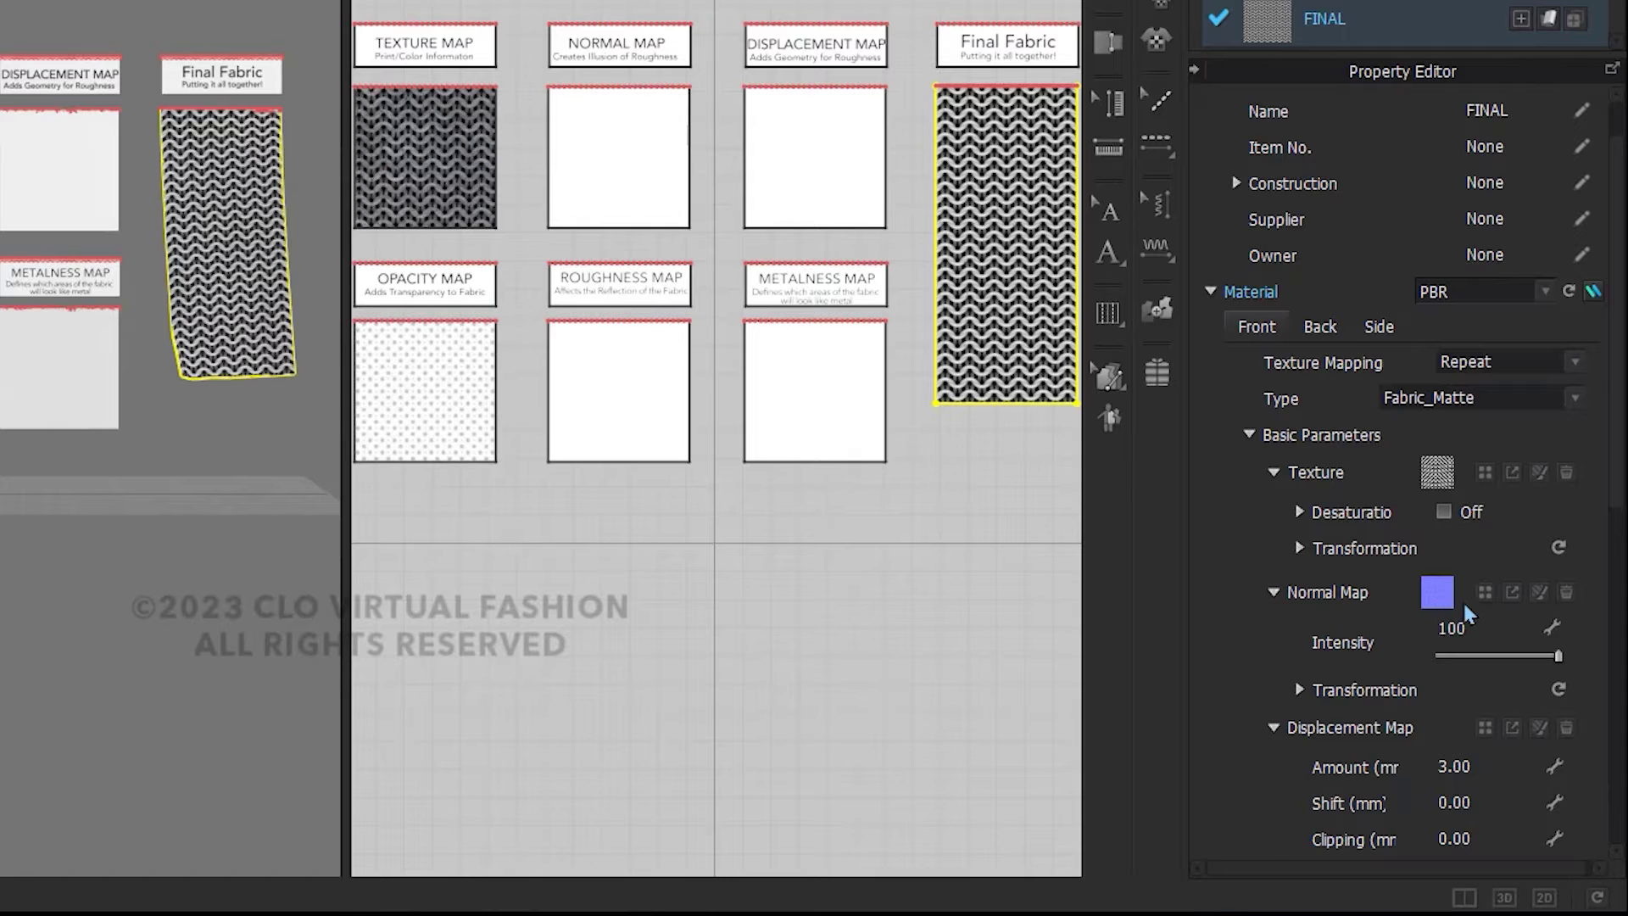
Remove the texture and normal map, then undo to restore both
left_click(1565, 473)
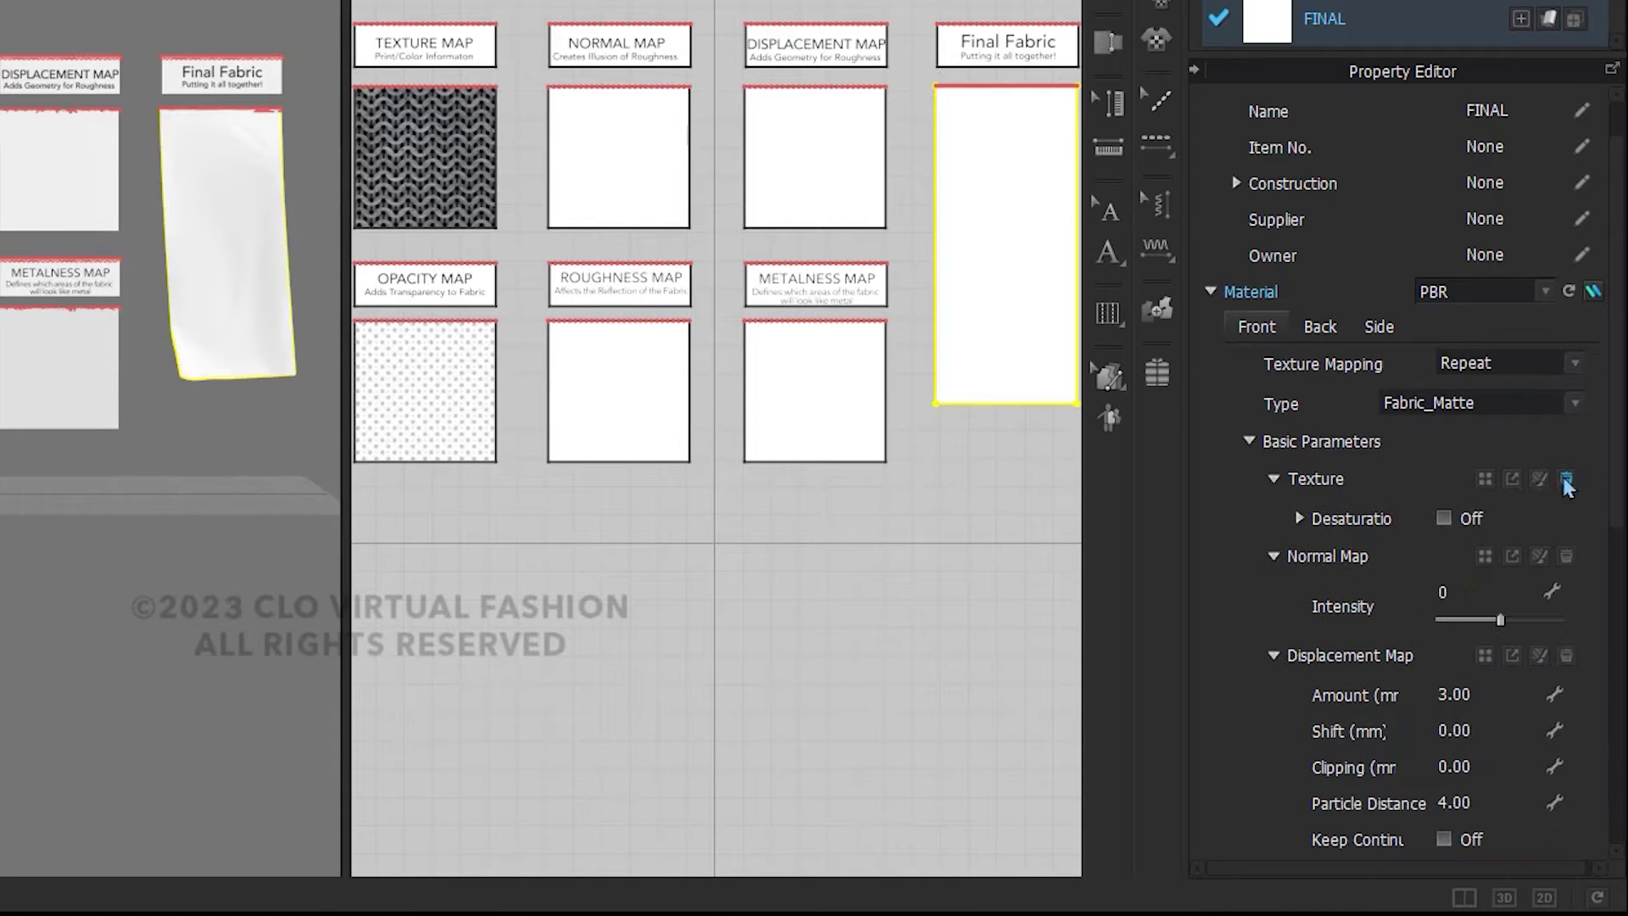
left_click(1565, 551)
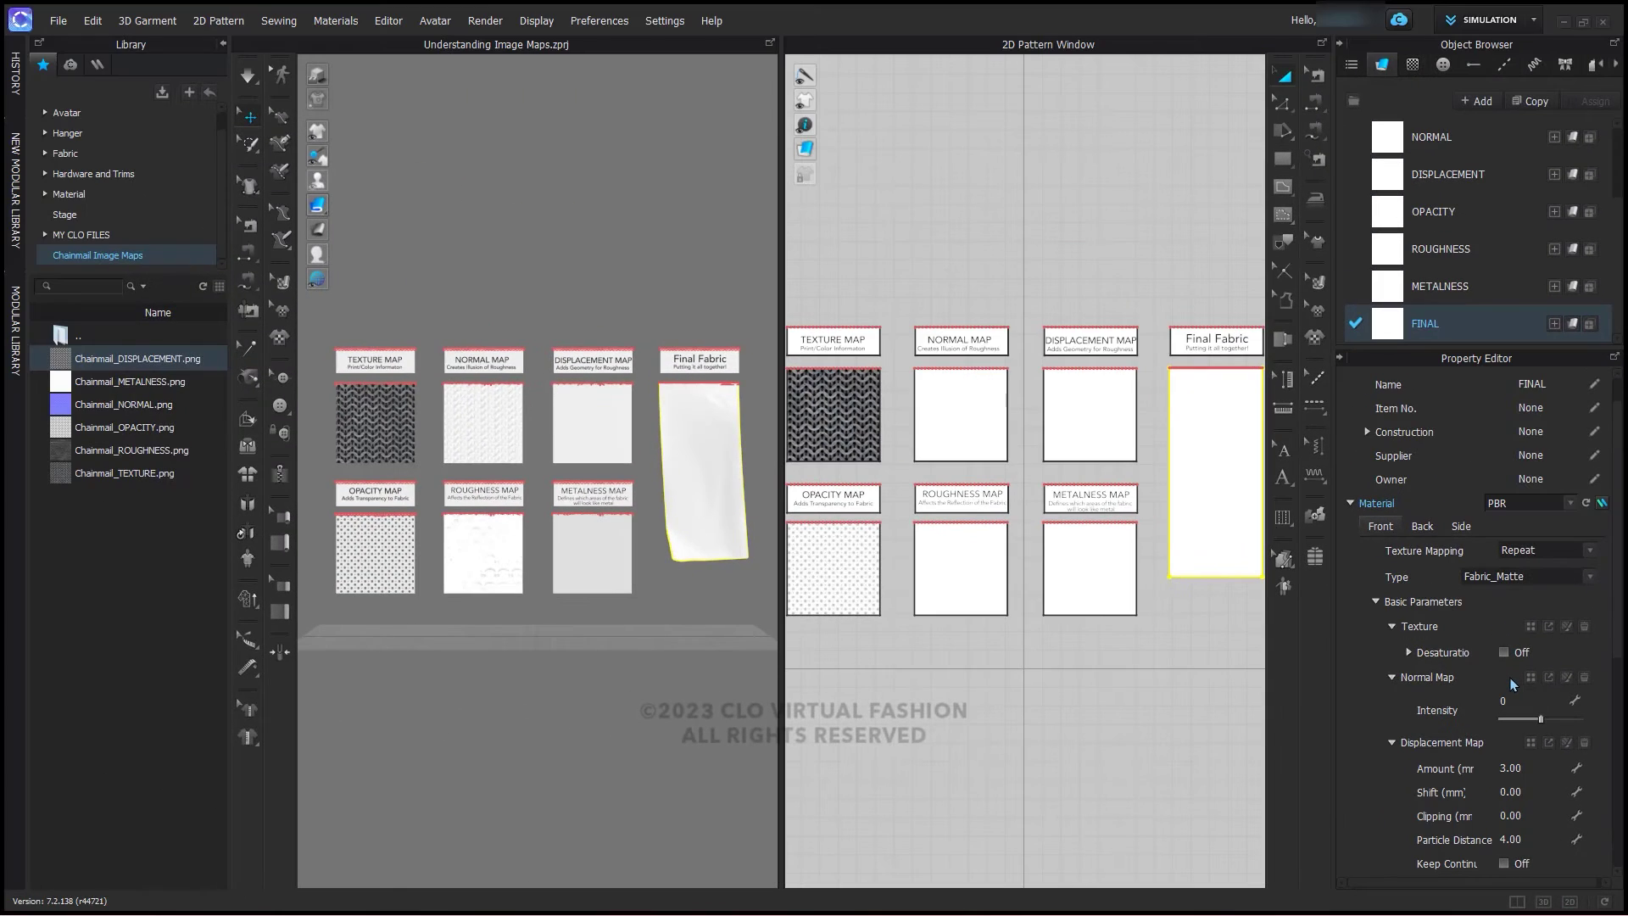
key("ctrl+z")
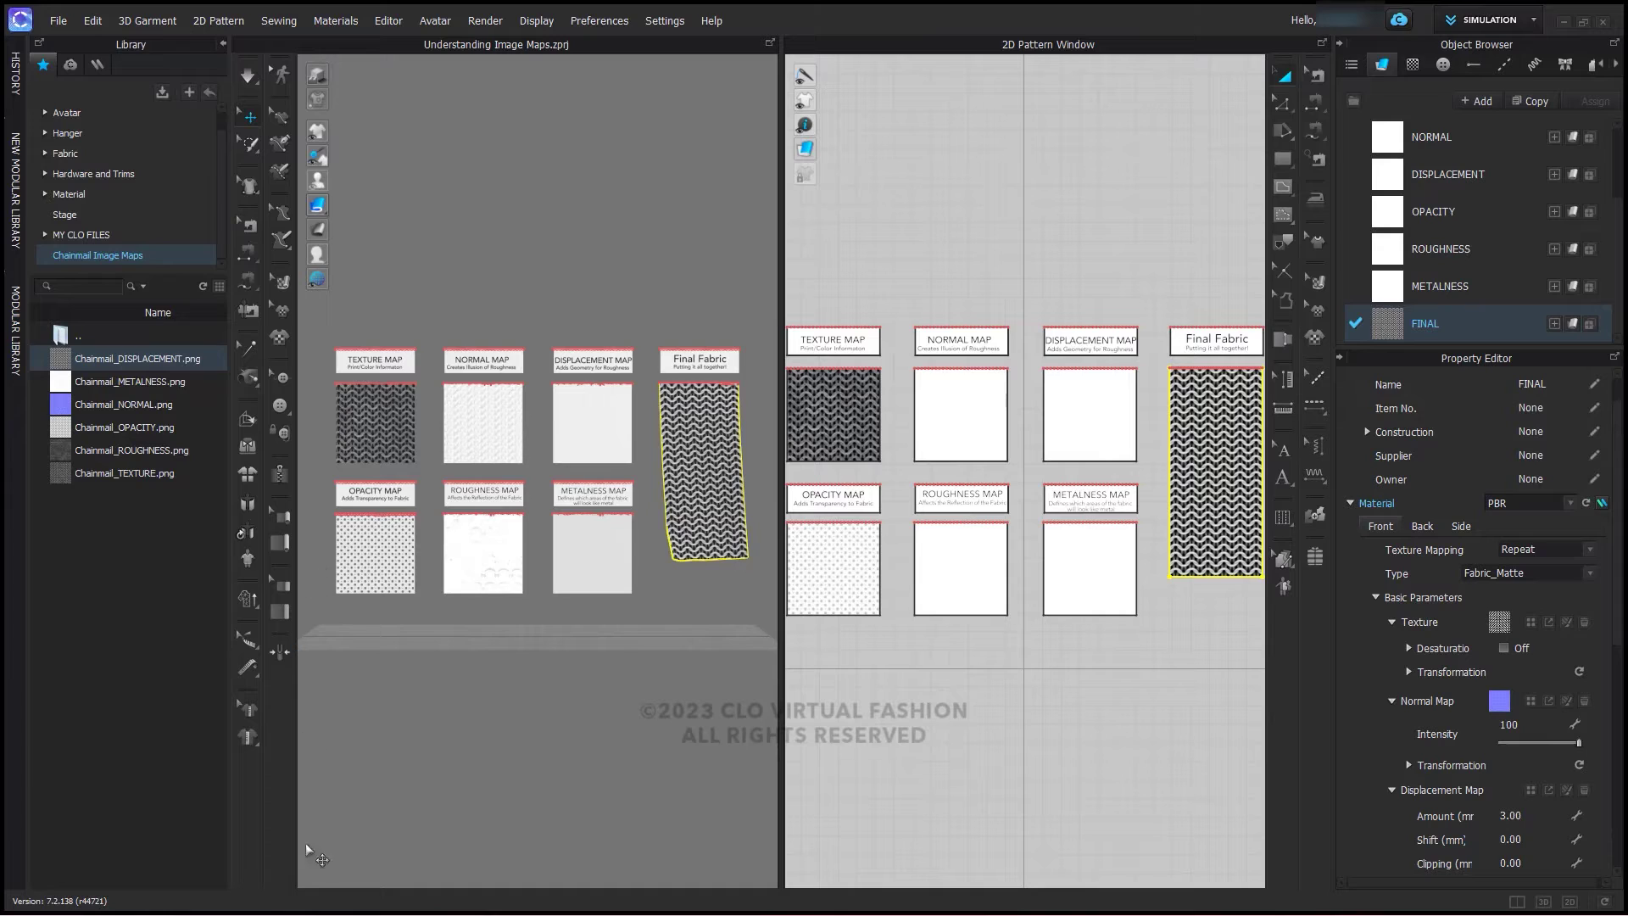
Load the chainmail displacement image into FINAL's displacement map slot from File Explorer
mouse_move(292, 913)
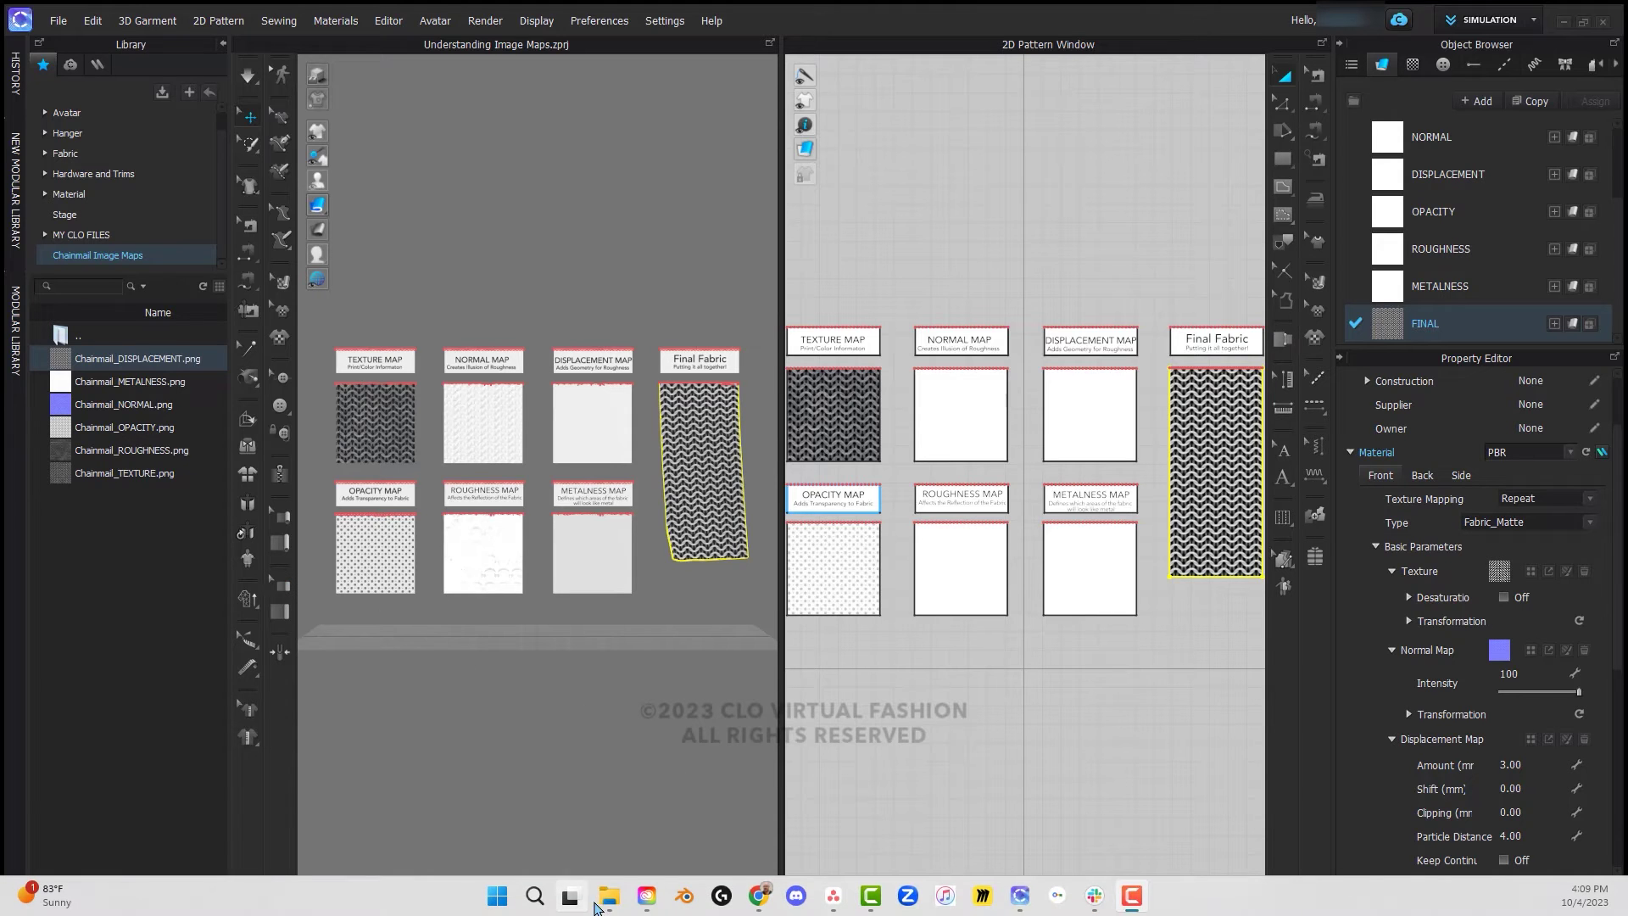
left_click(608, 897)
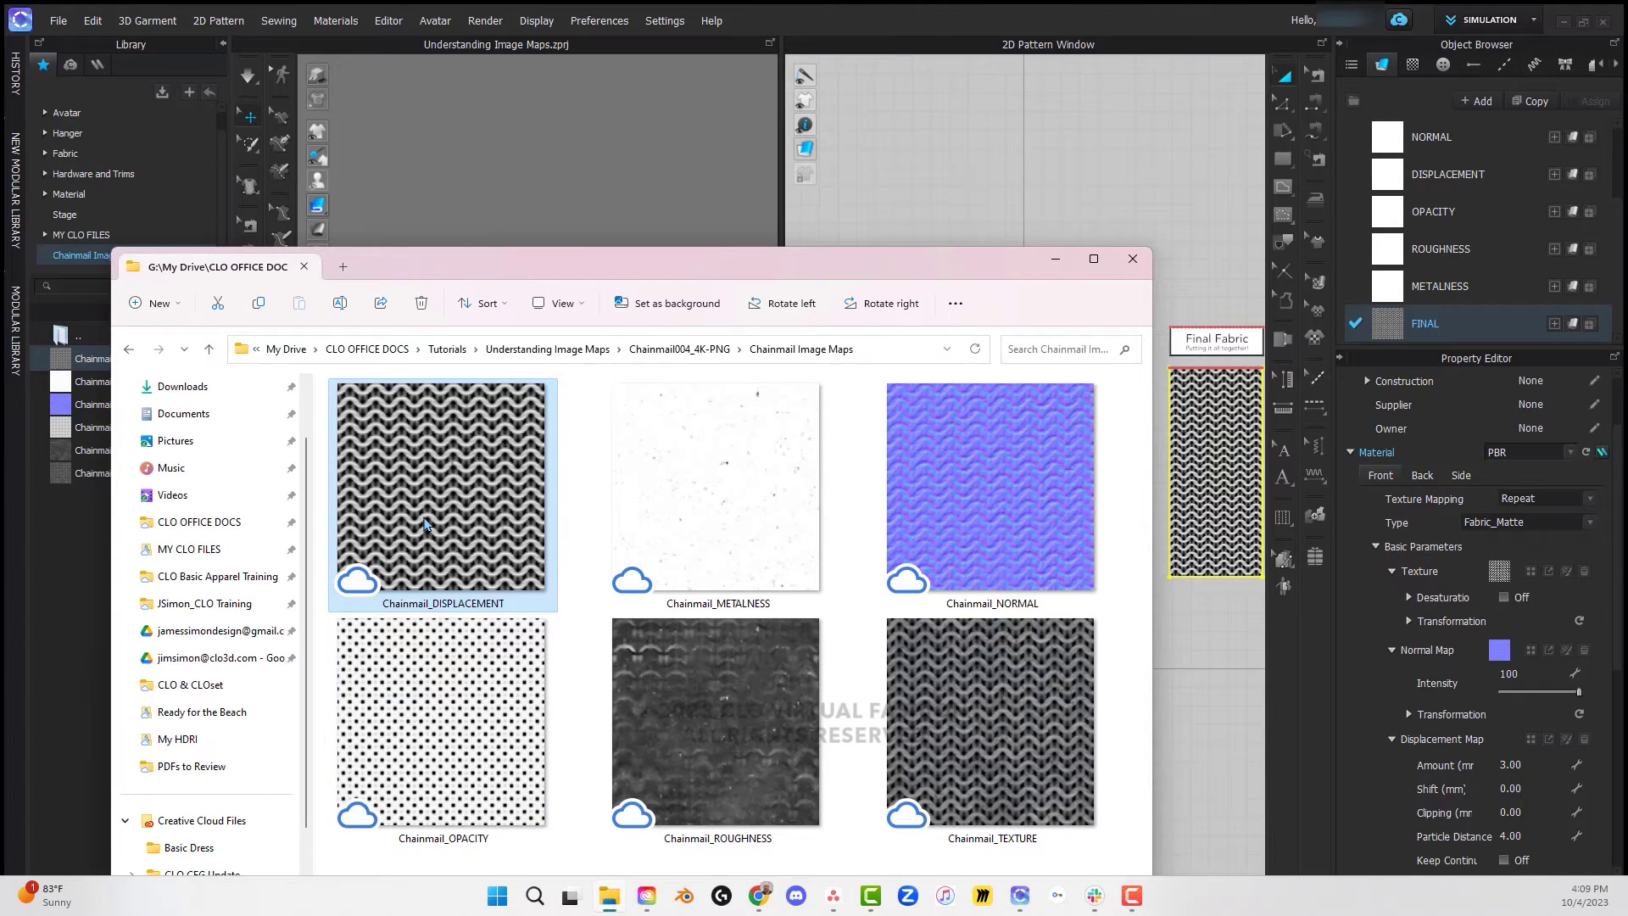
mouse_move(440, 535)
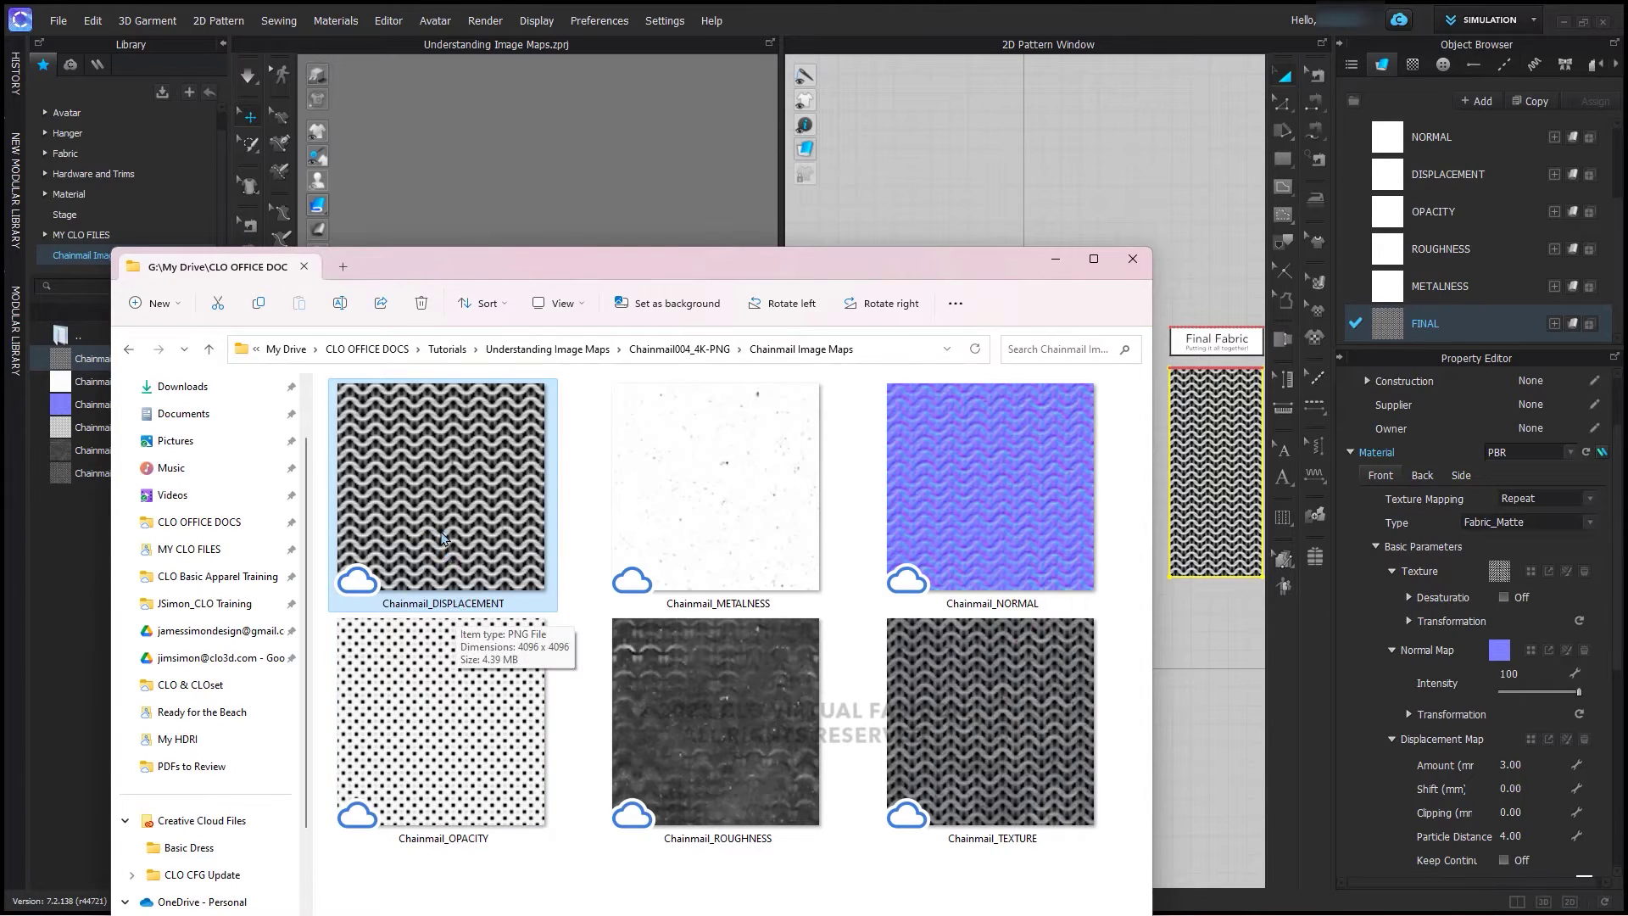
left_click_drag(442, 531, 1538, 742)
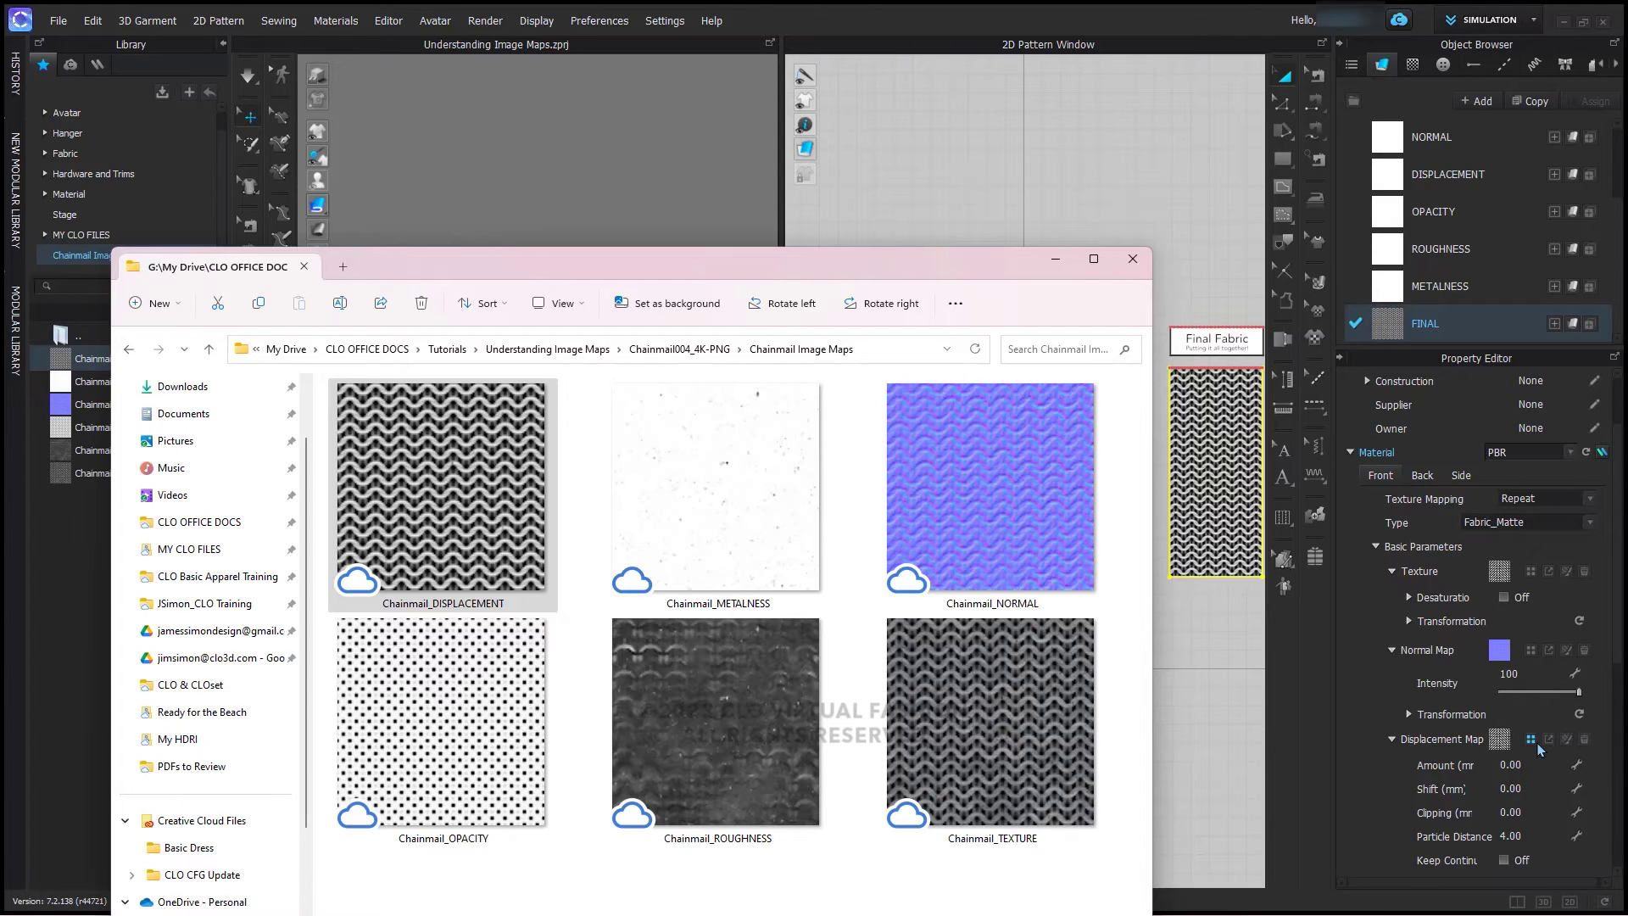
Load Chainmail_OPACITY from the Chainmail Image Maps folder as the opacity map
left_click(1411, 714)
scroll(1416, 716, "down", 3)
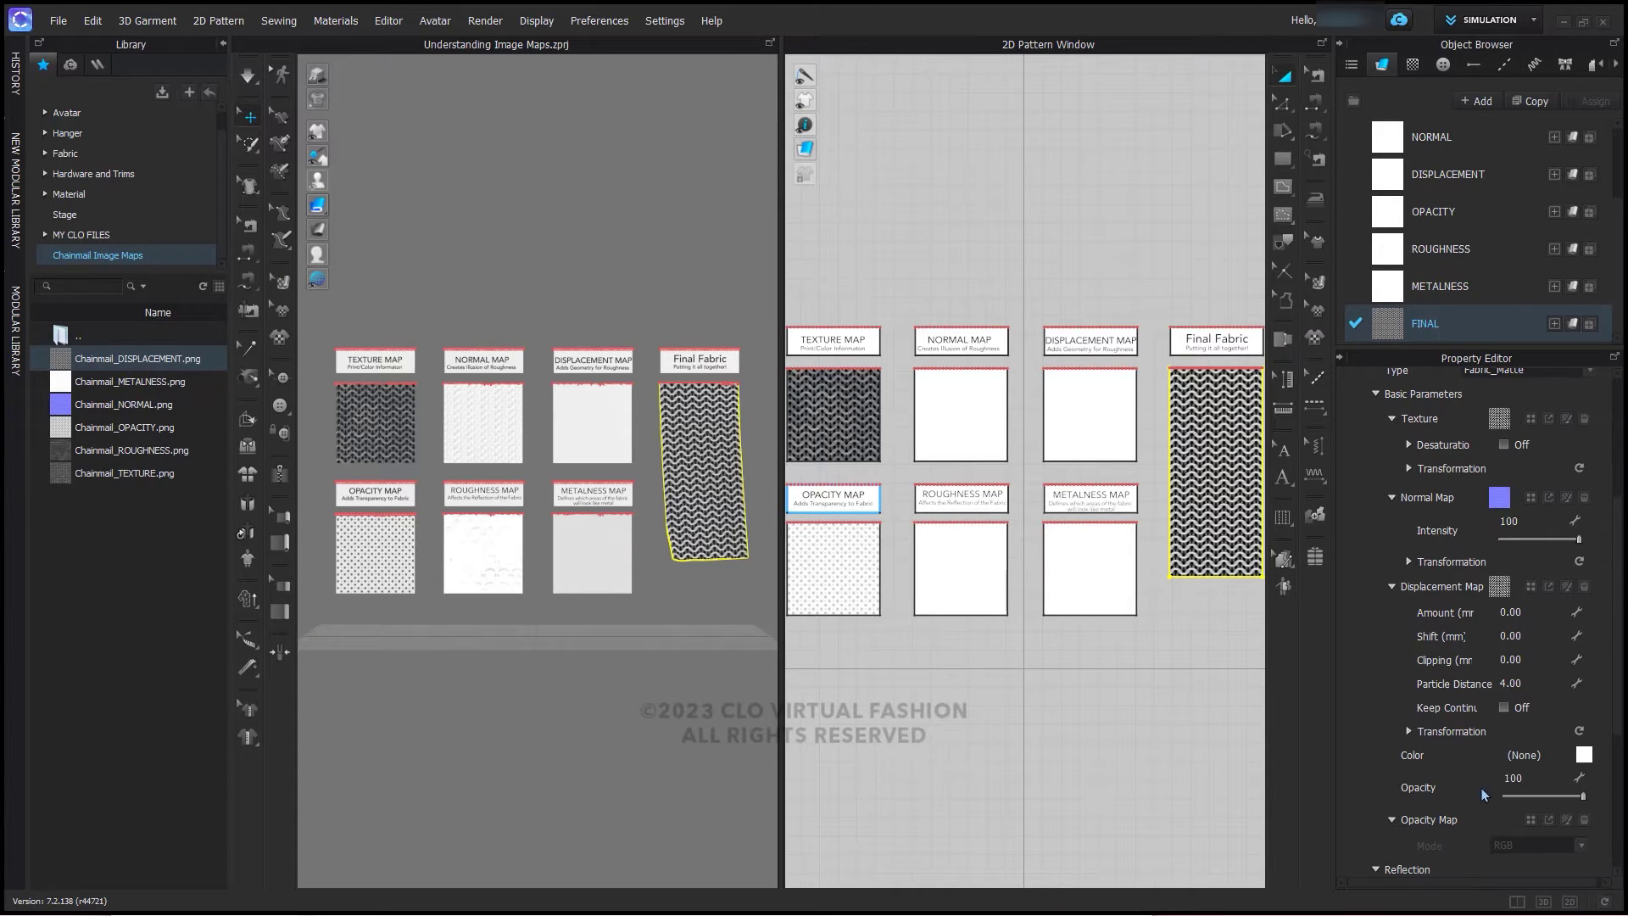
left_click(1530, 820)
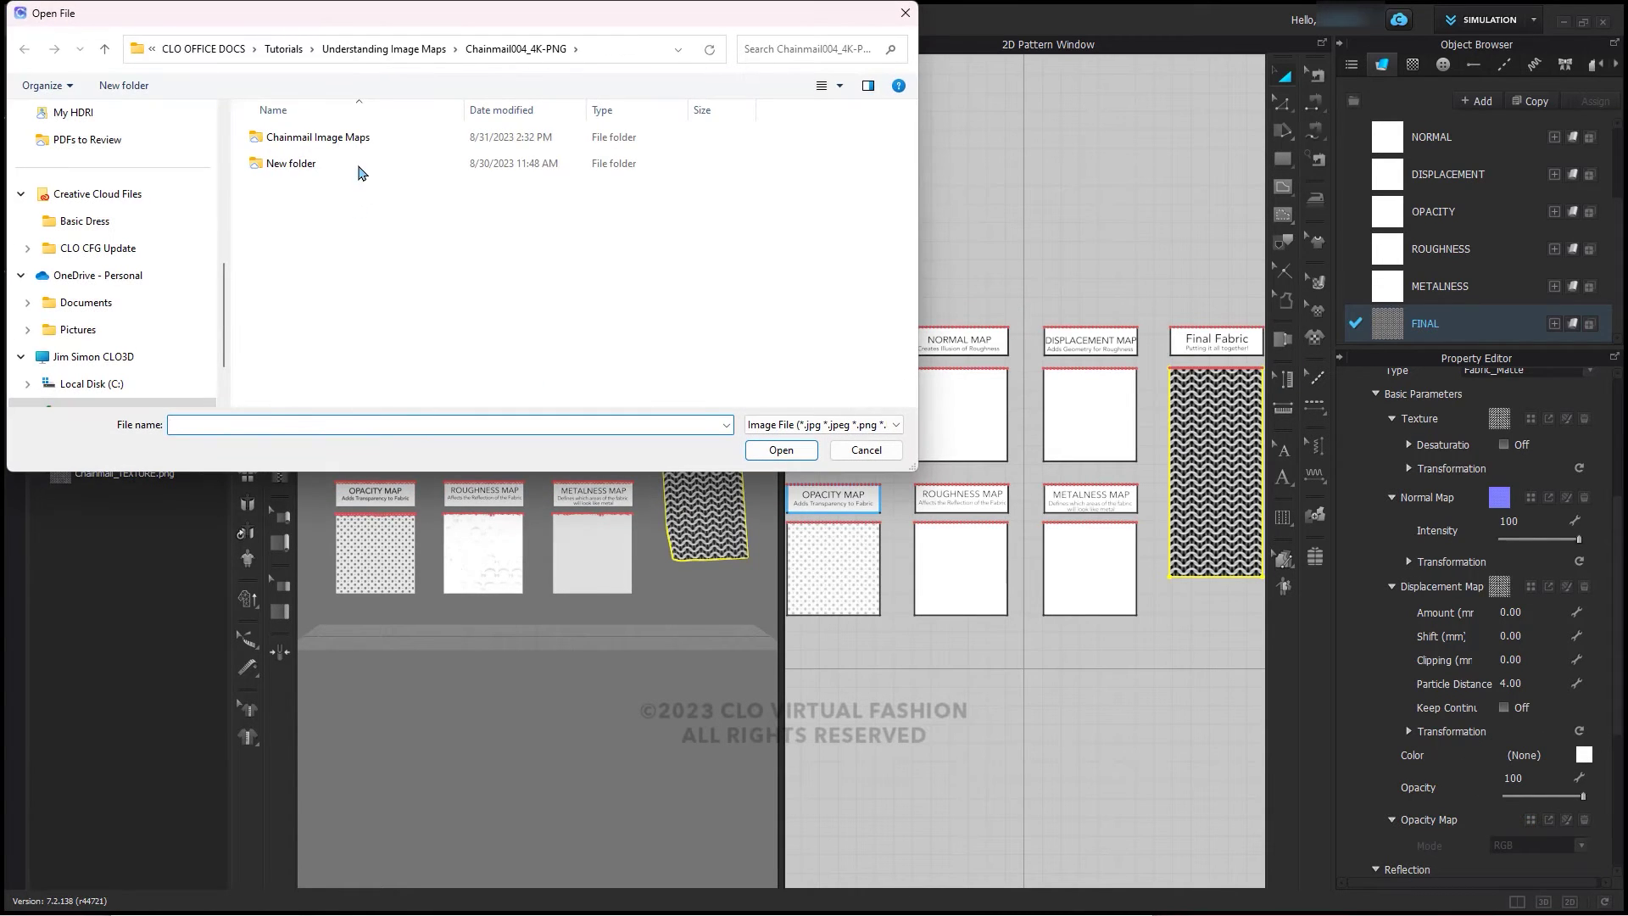
left_click(354, 146)
double_click(355, 146)
left_click(577, 157)
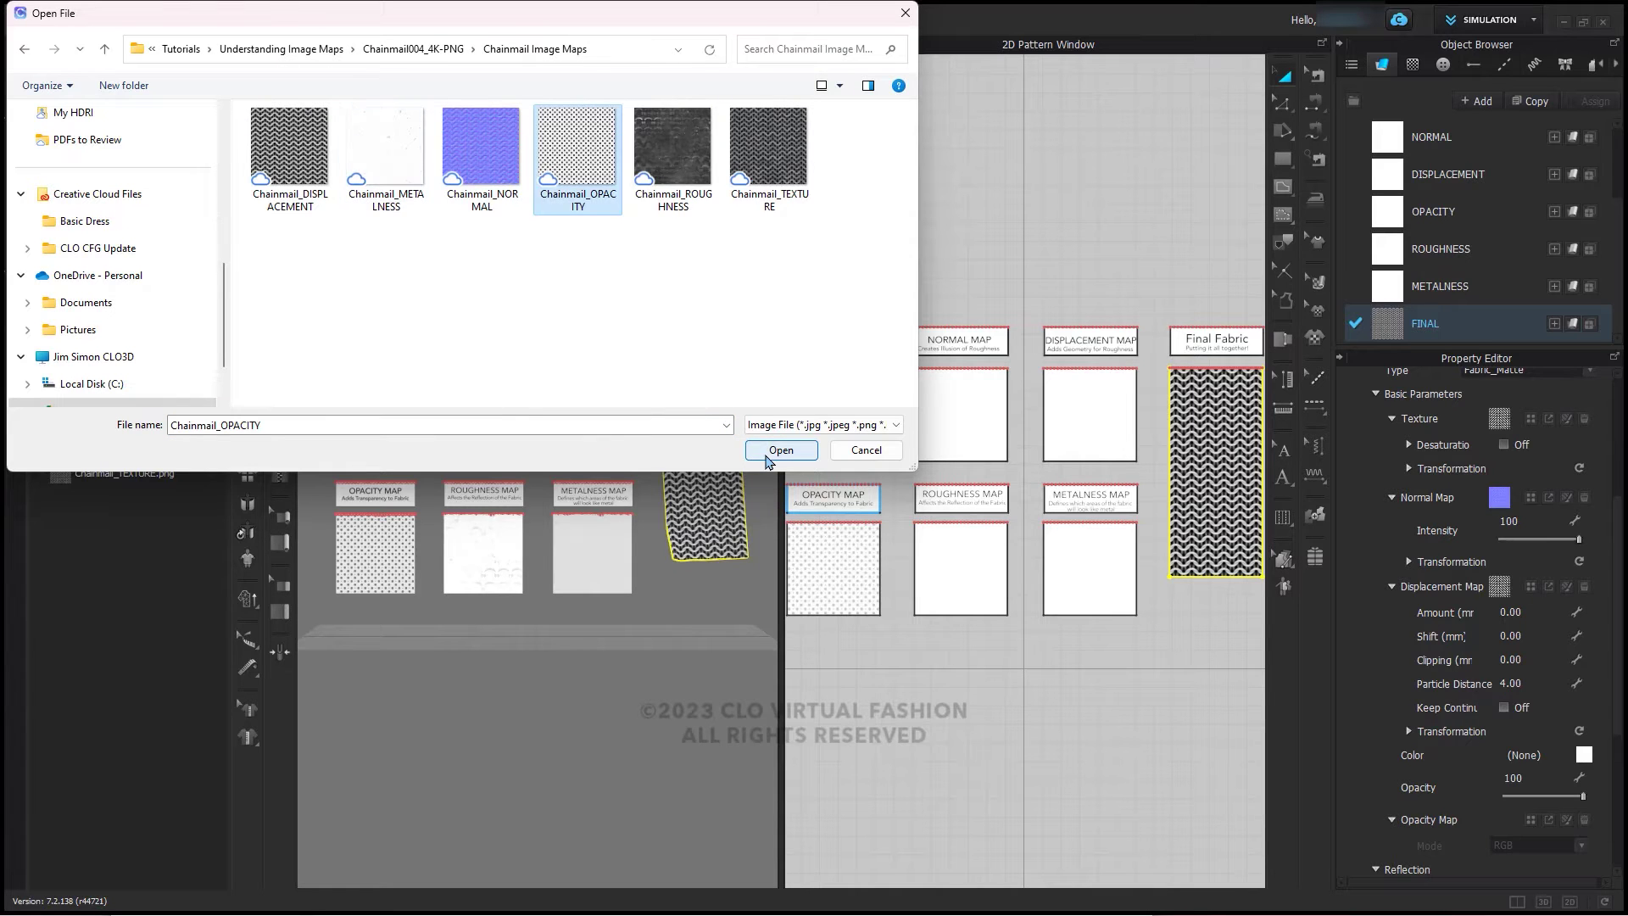
left_click(766, 456)
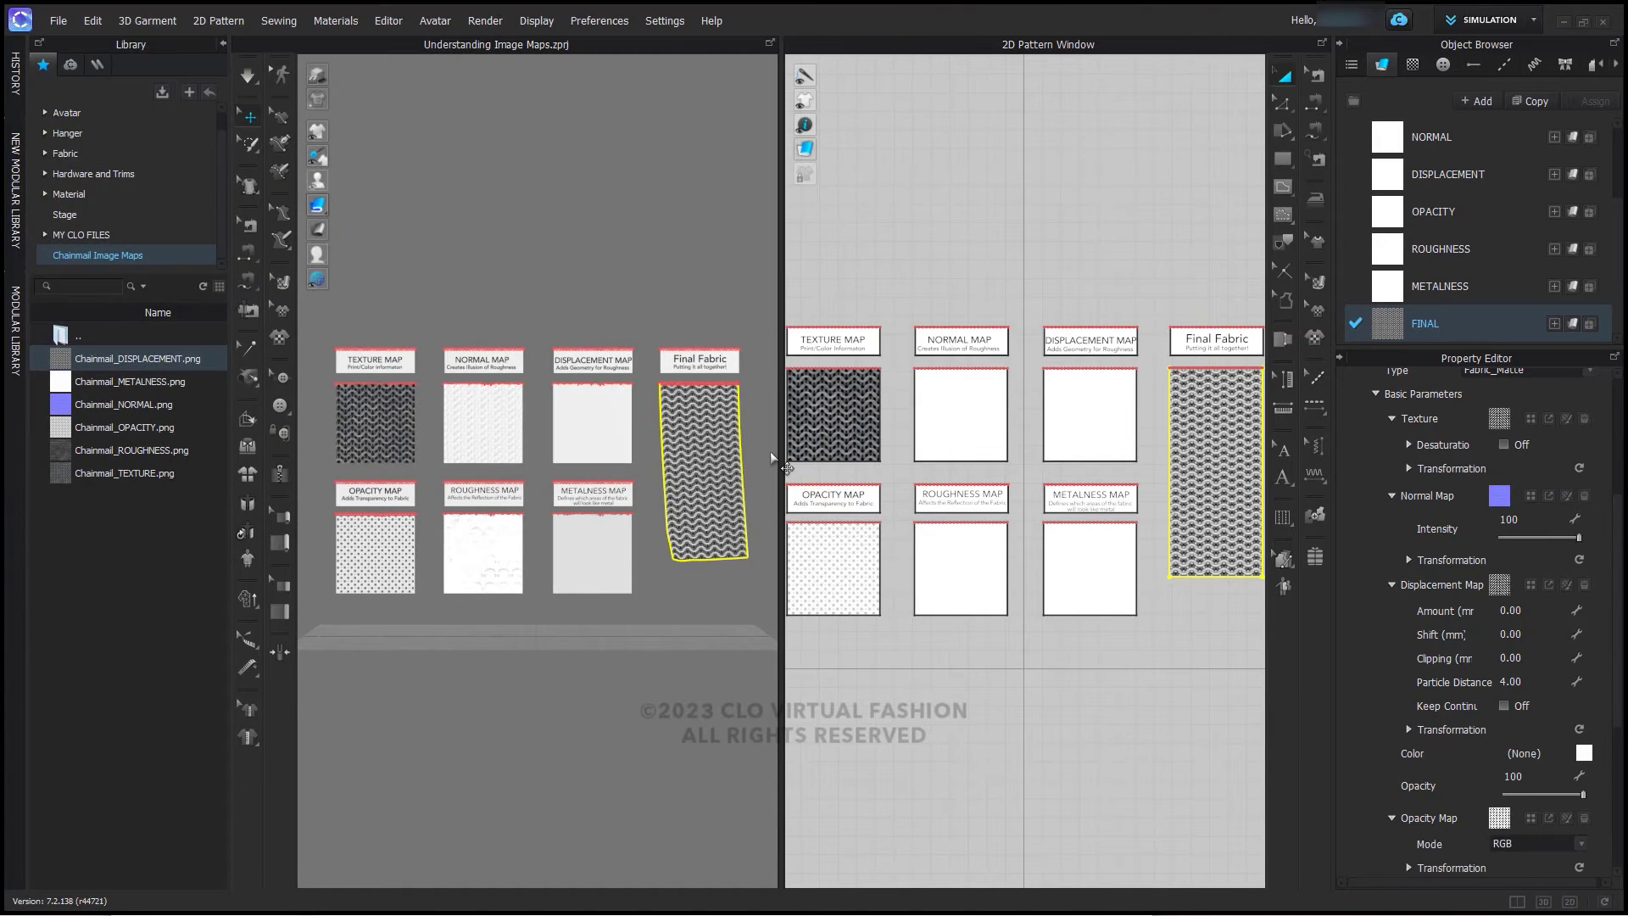
Set roughness to use the Chainmail_ROUGHNESS image map and add the chainmail metalness map
scroll(1526, 716, "down", 5)
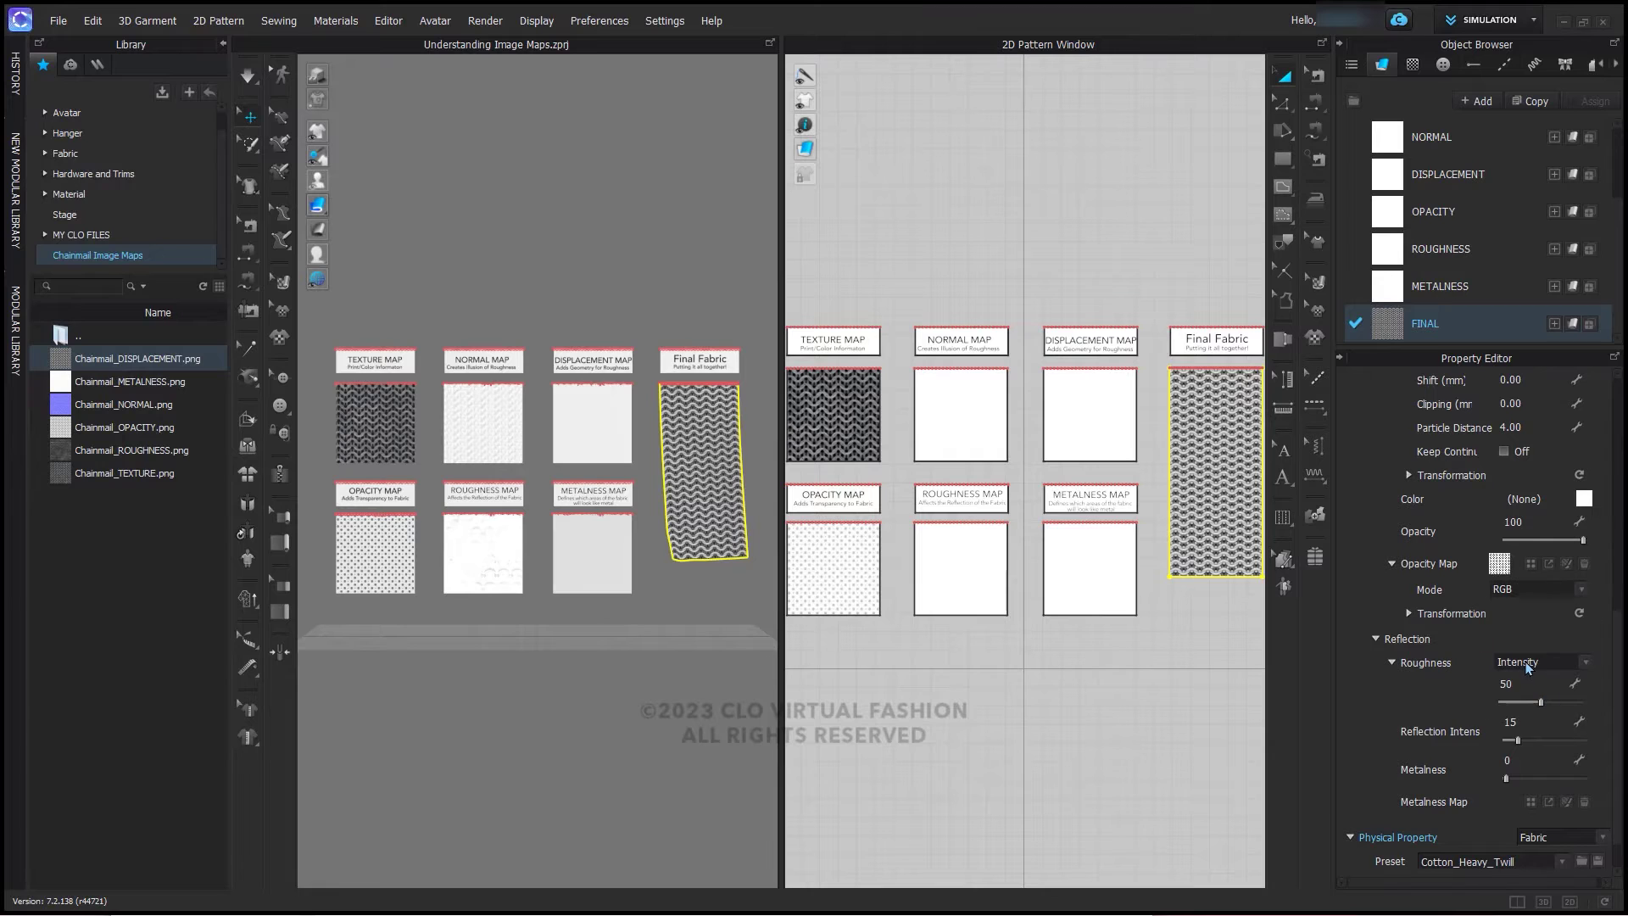
left_click(1526, 663)
left_click(1517, 687)
left_click(1527, 688)
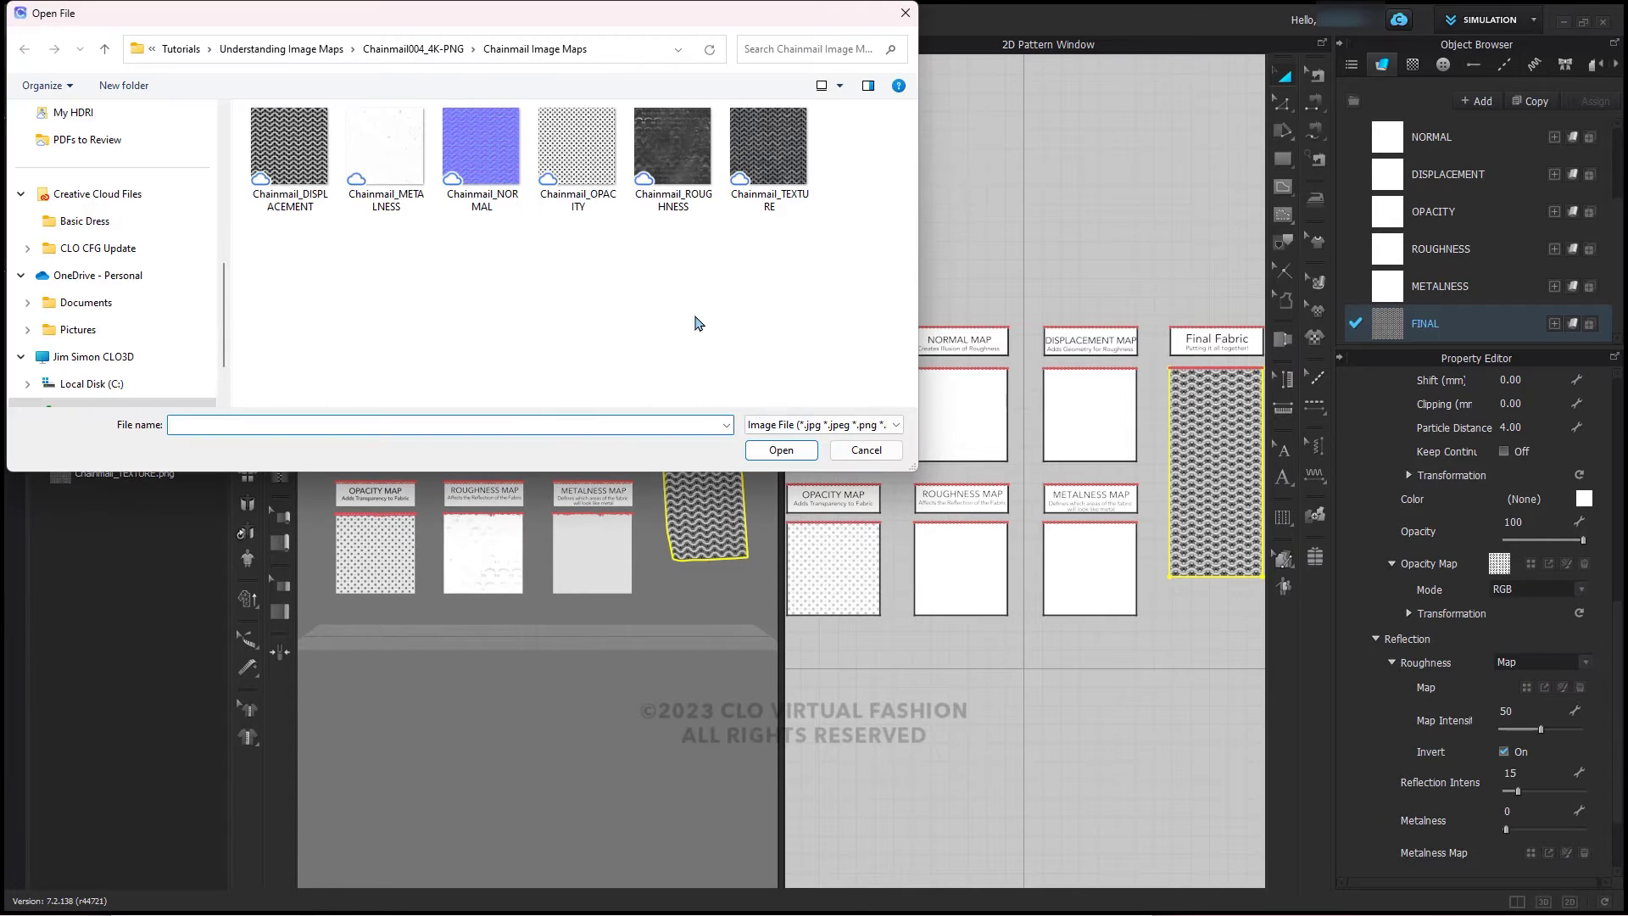
left_click(379, 155)
left_click(683, 152)
left_click(781, 450)
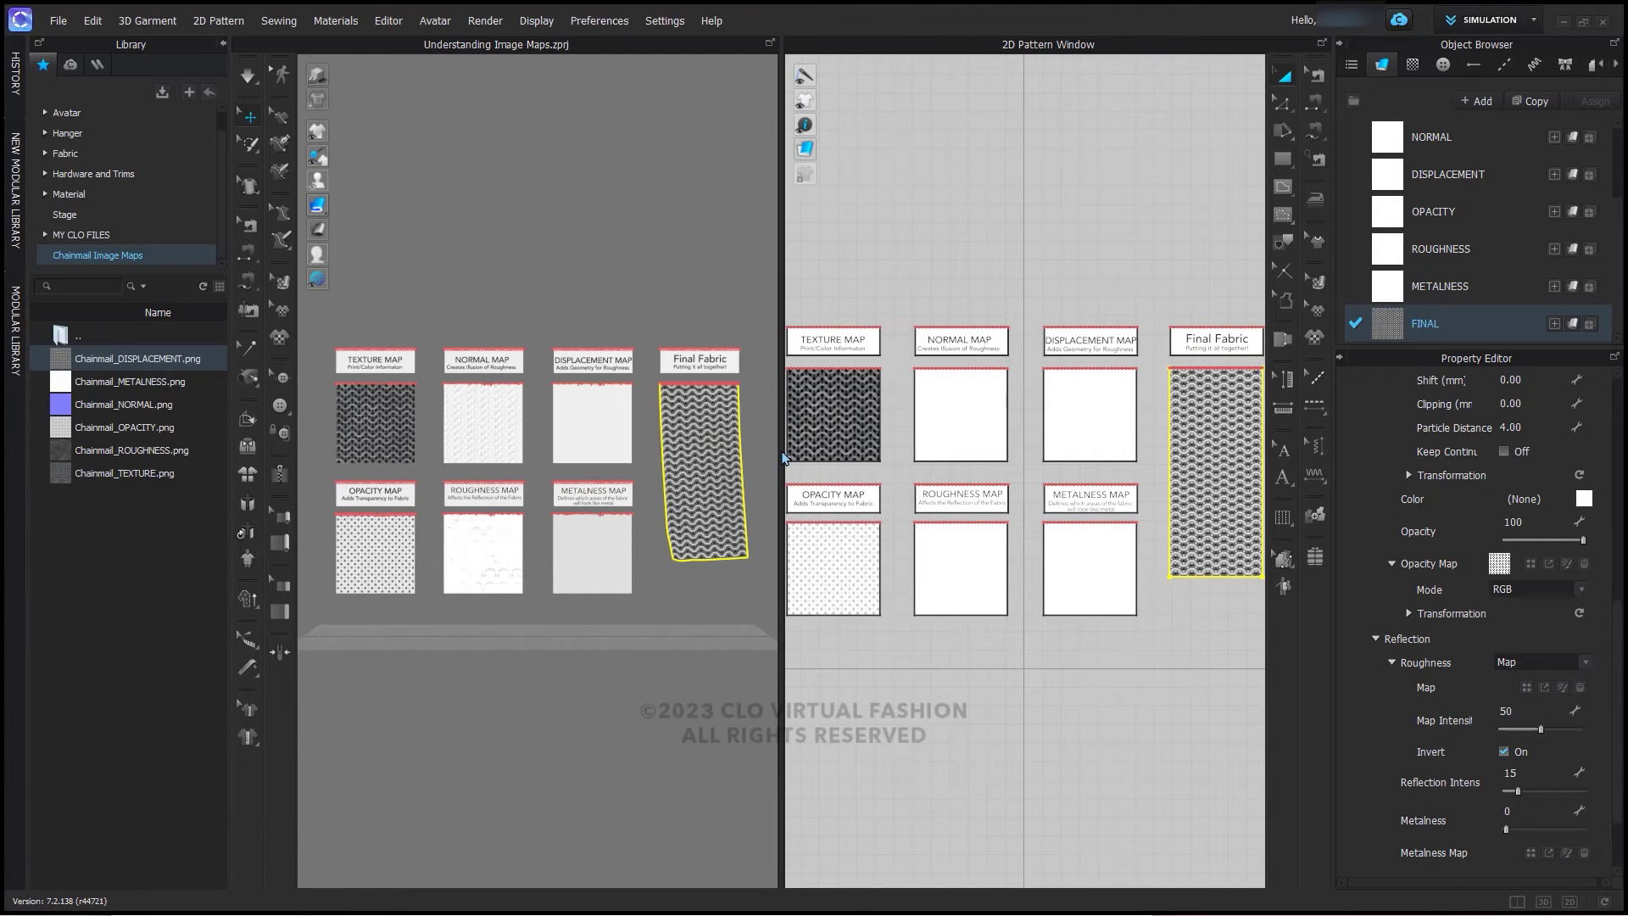
left_click(609, 896)
left_click_drag(717, 492, 1538, 759)
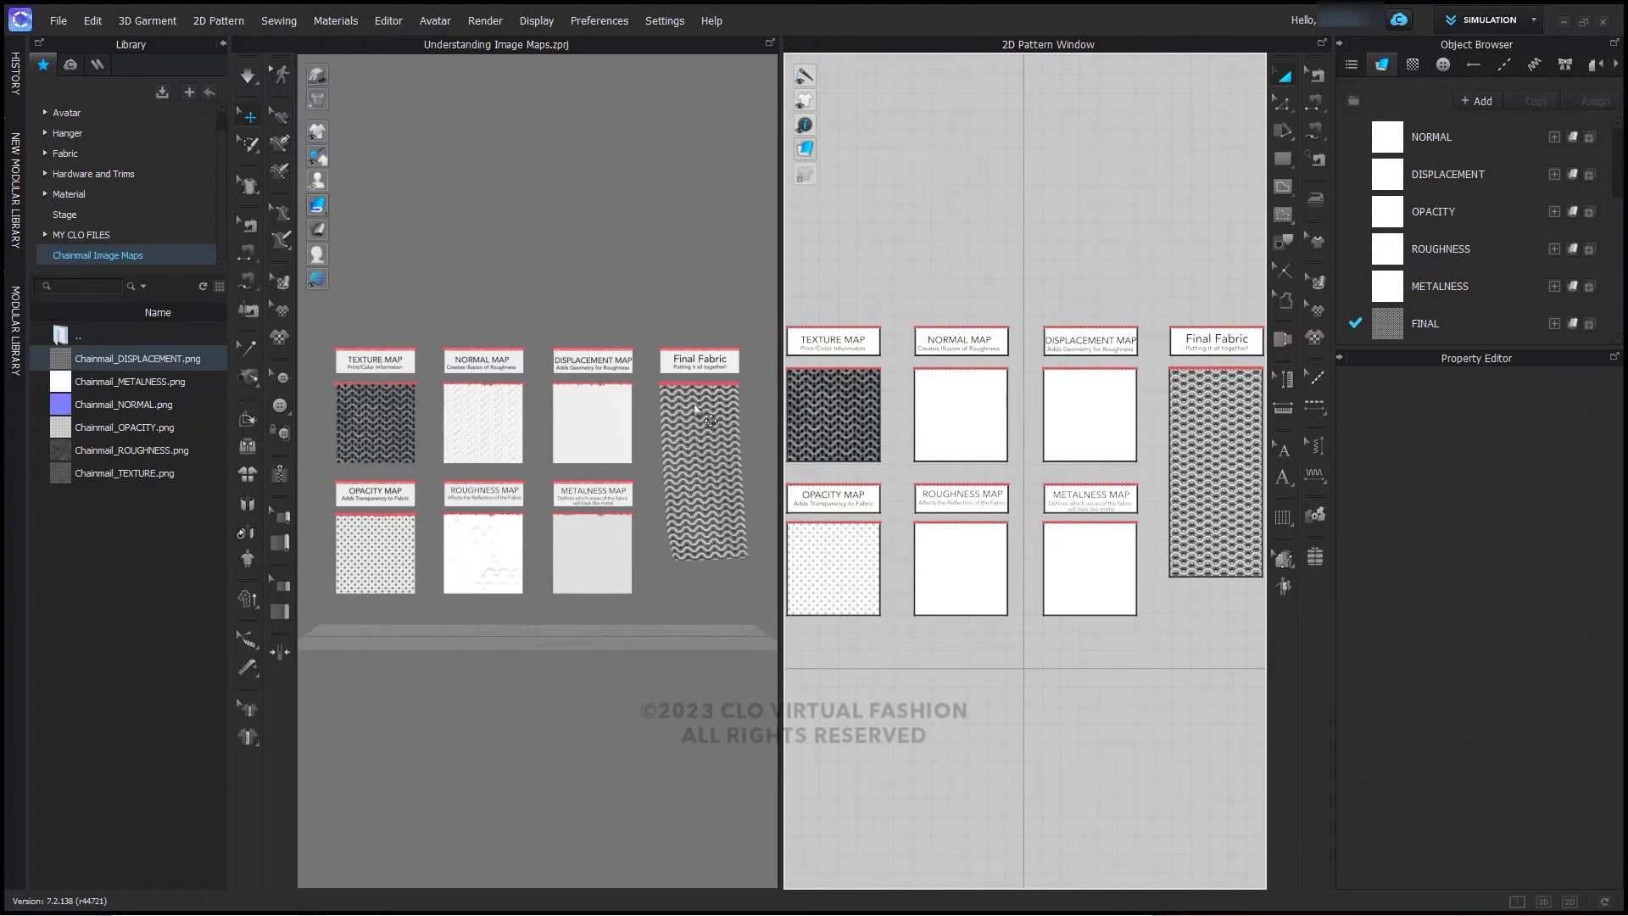
Zoom onto the Final Fabric and scale the chainmail texture down with the Edit Texture gizmo
scroll(710, 420, "up", 3)
middle_click_drag(720, 411, 577, 417)
scroll(577, 417, "up", 2)
left_click(702, 132)
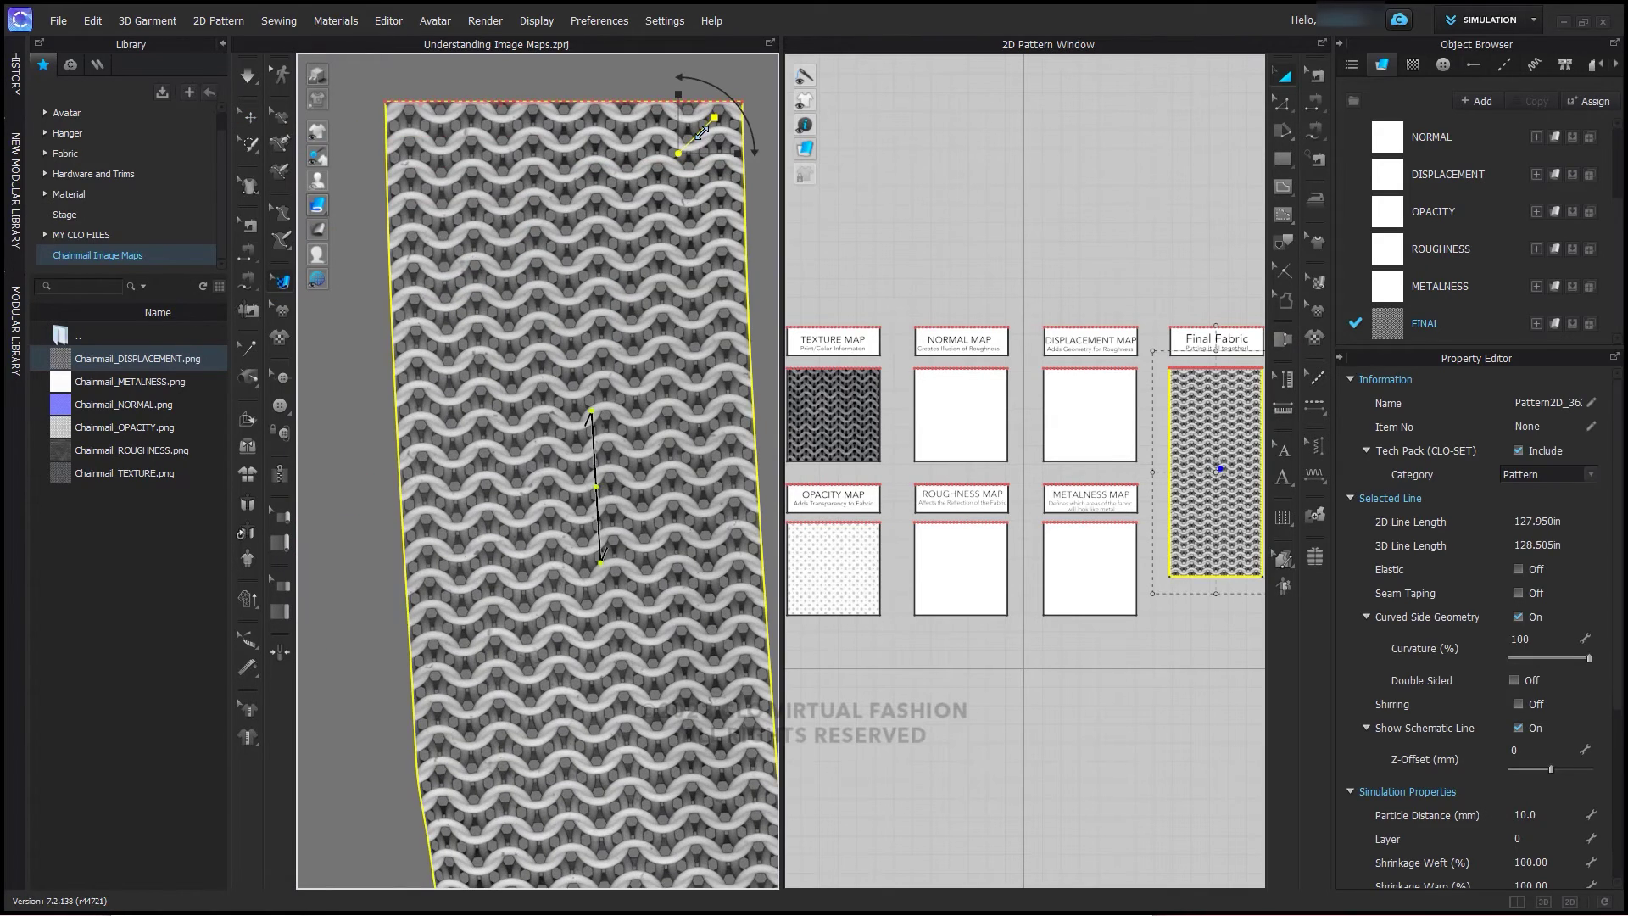
mouse_move(702, 133)
left_mouse_down()
mouse_move(729, 165)
mouse_move(717, 151)
left_mouse_up()
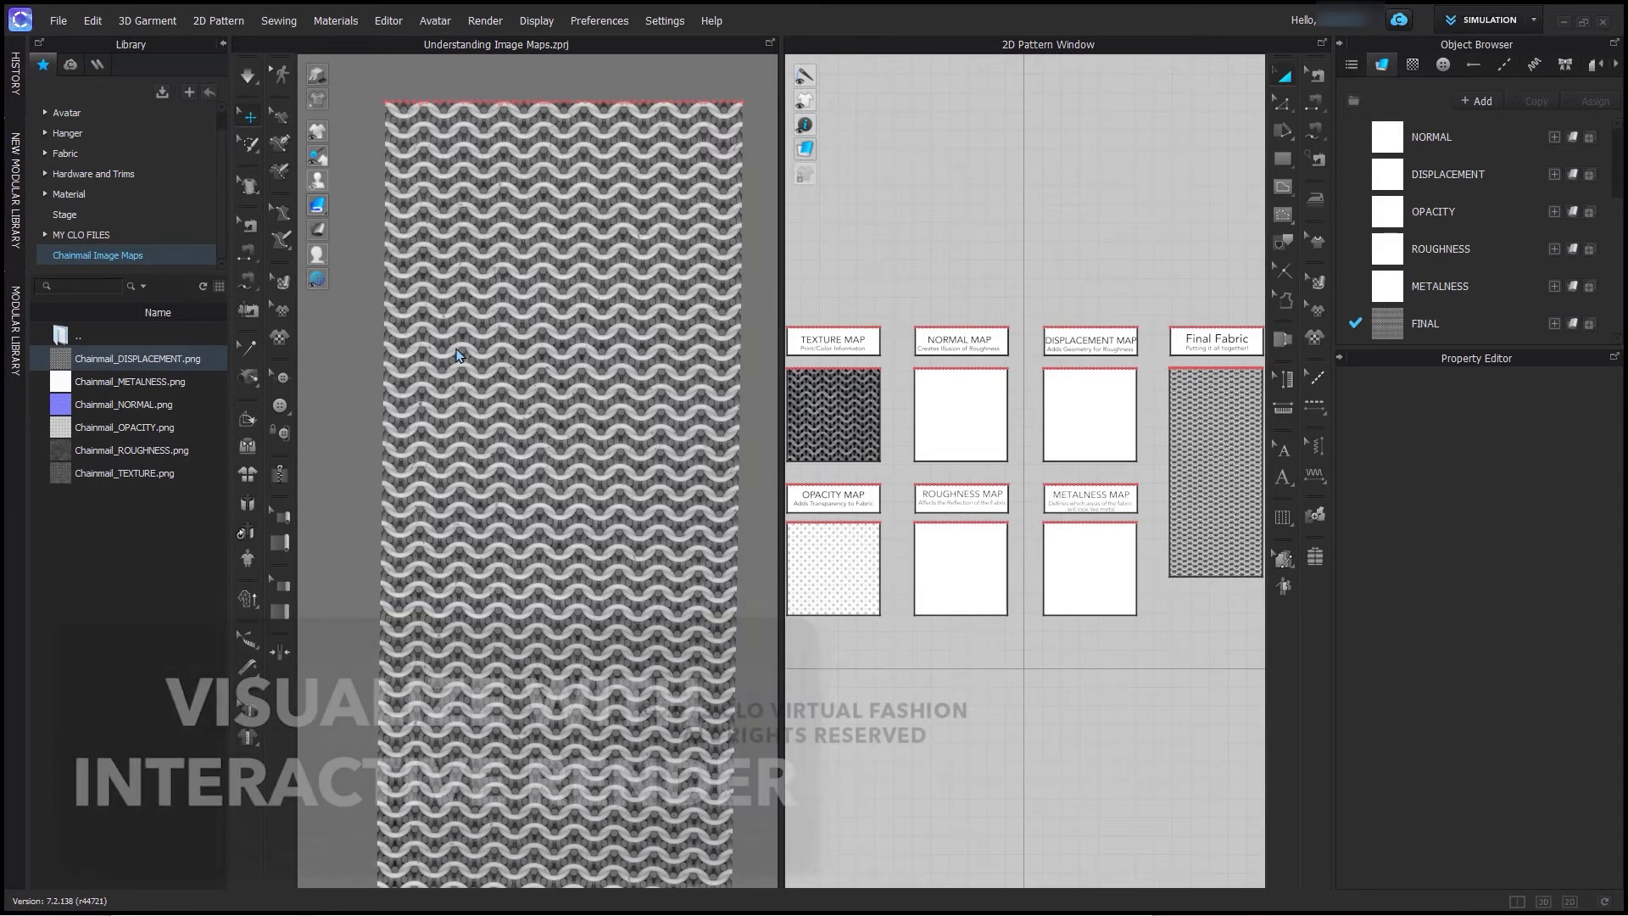
Open the render window, start the interactive render, and orbit to select the chainmail panel
left_click(487, 21)
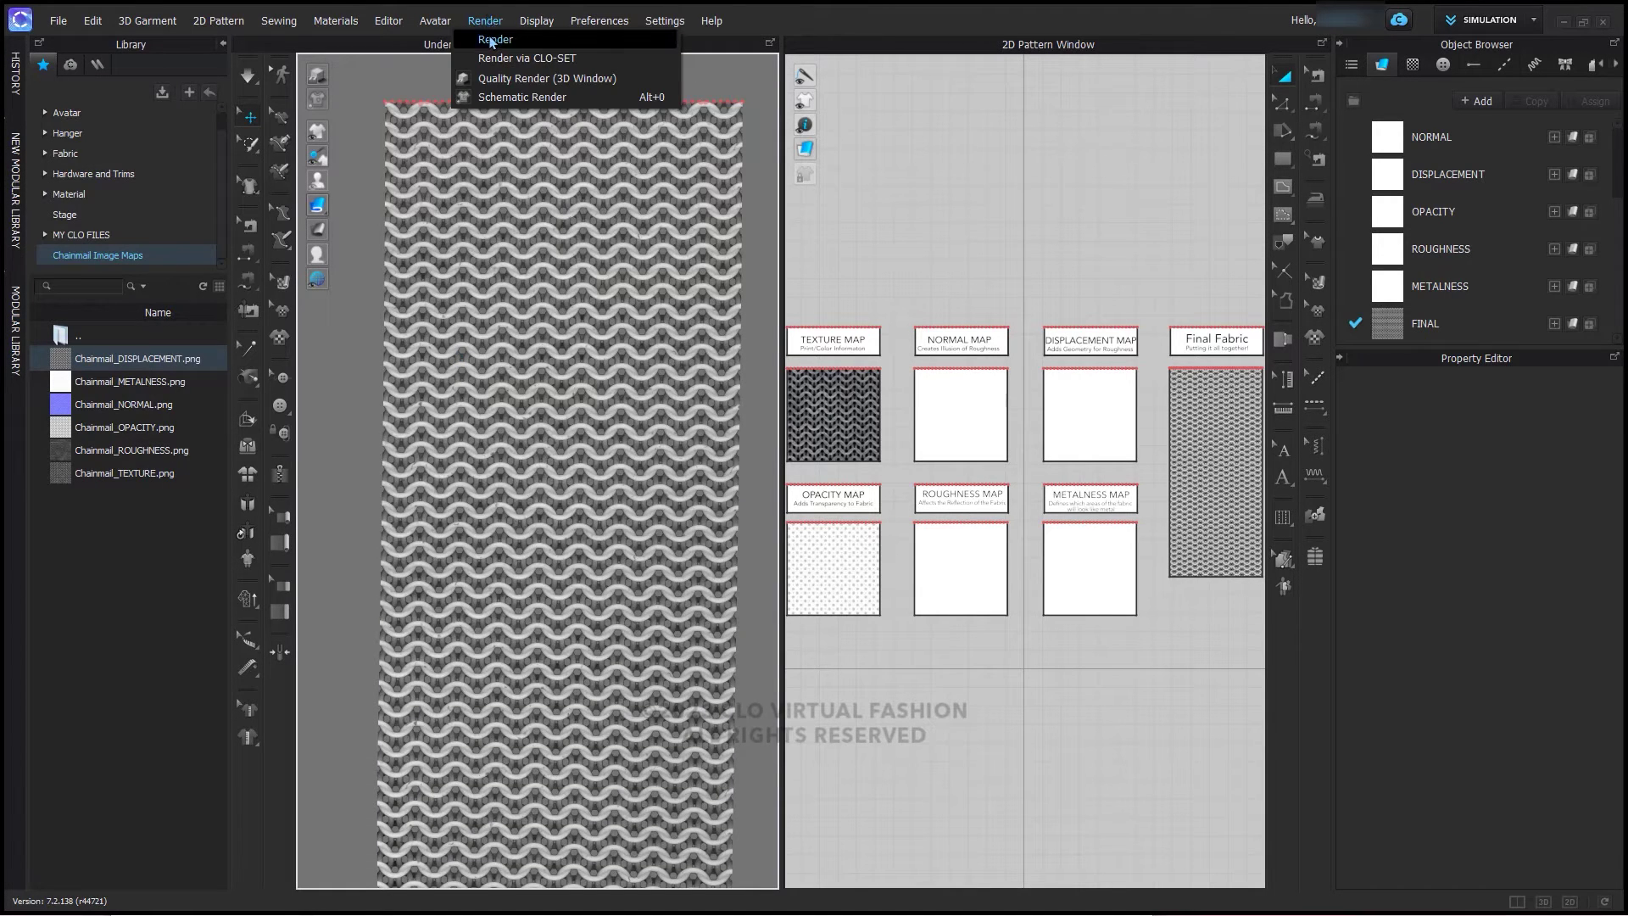
left_click(494, 40)
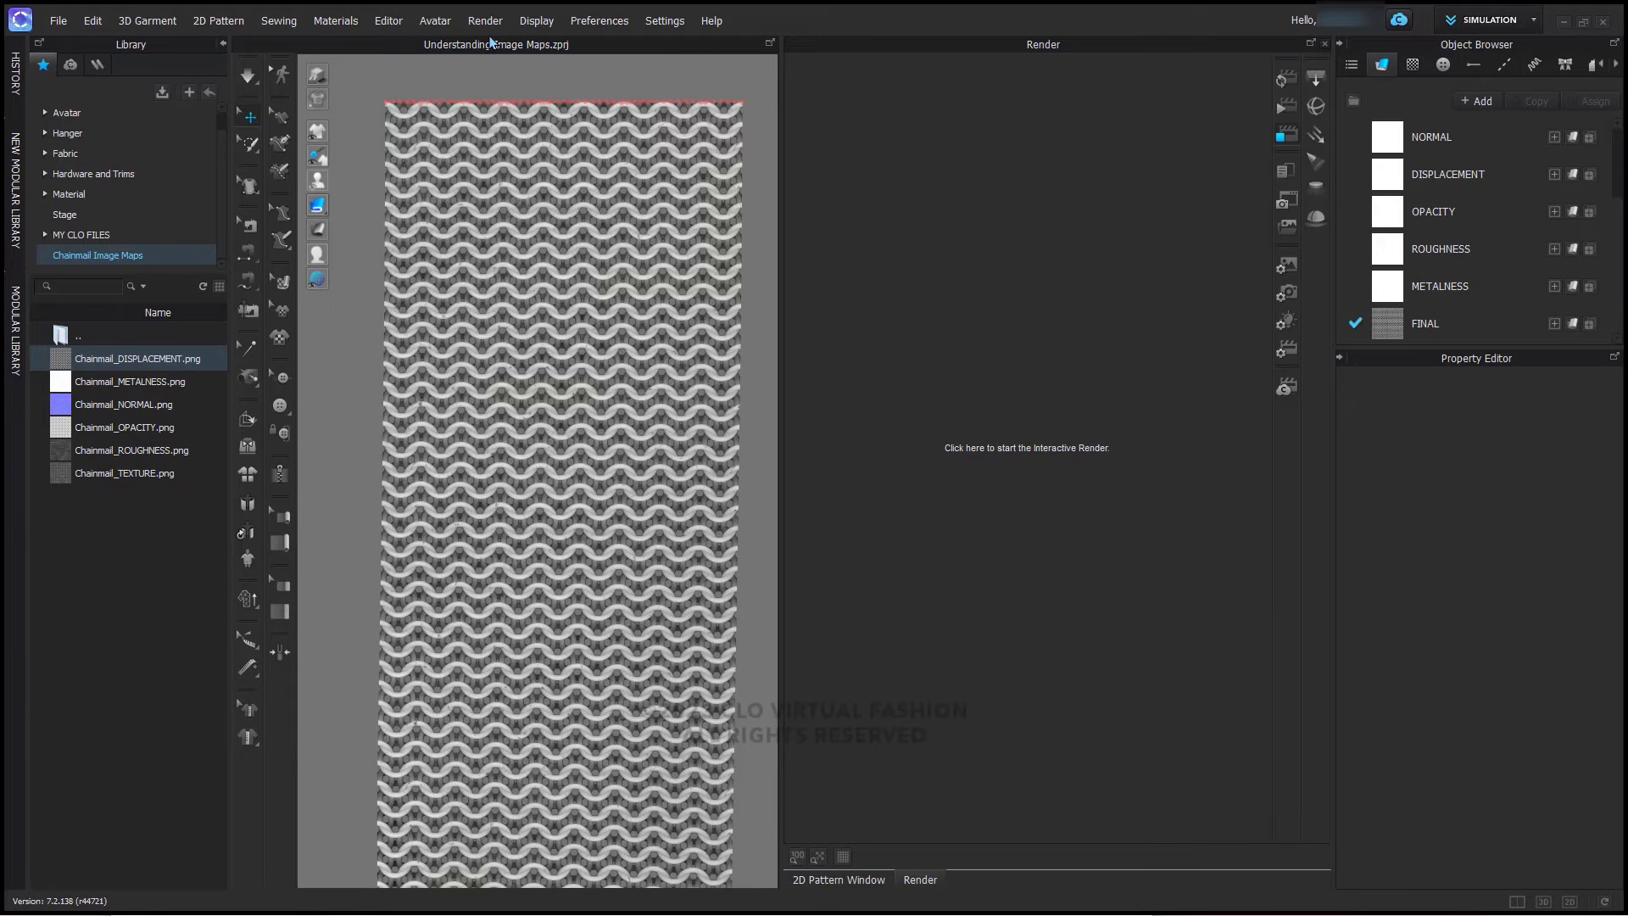
left_click(1050, 446)
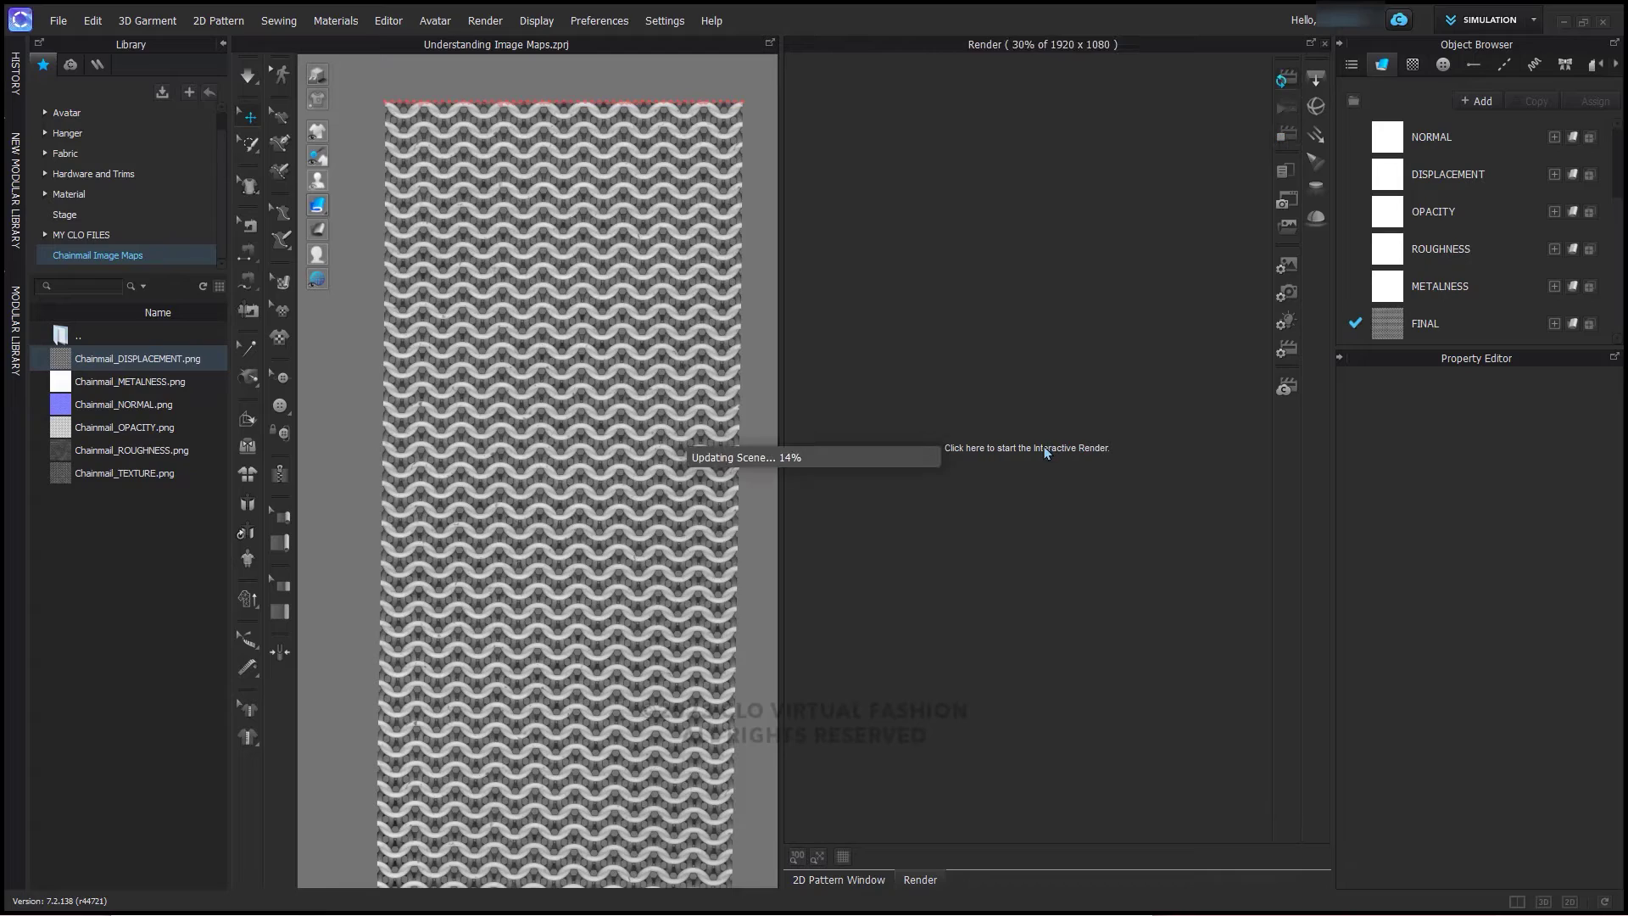
right_click_drag(674, 574, 1060, 441)
left_click(618, 547)
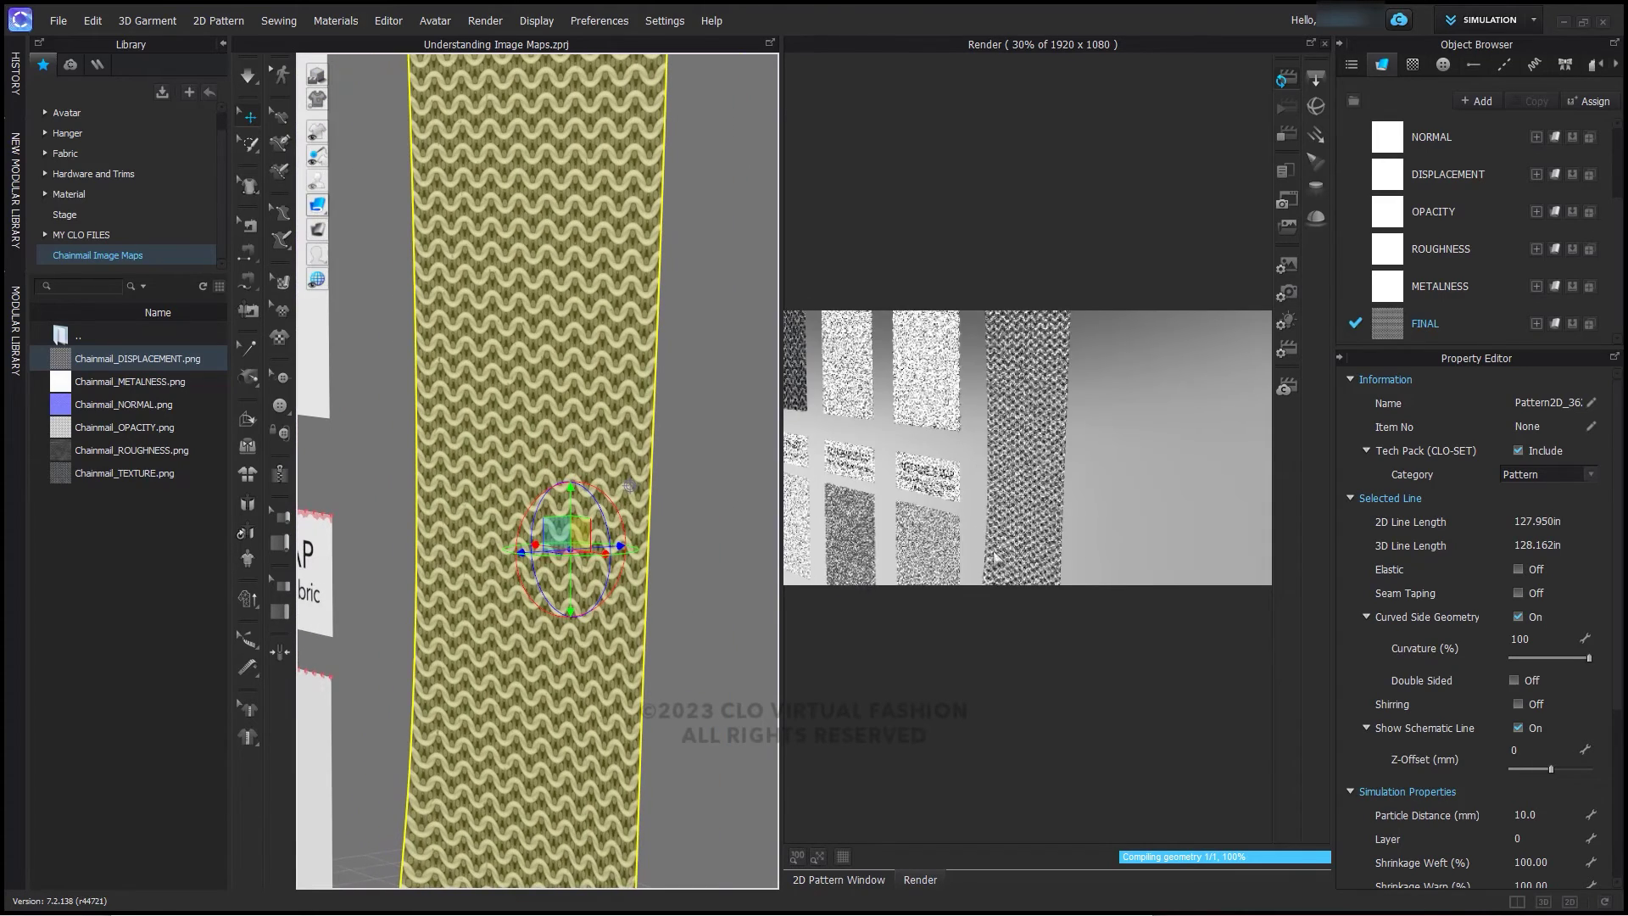
Set the render image width to 1080 pixels
left_click(1288, 270)
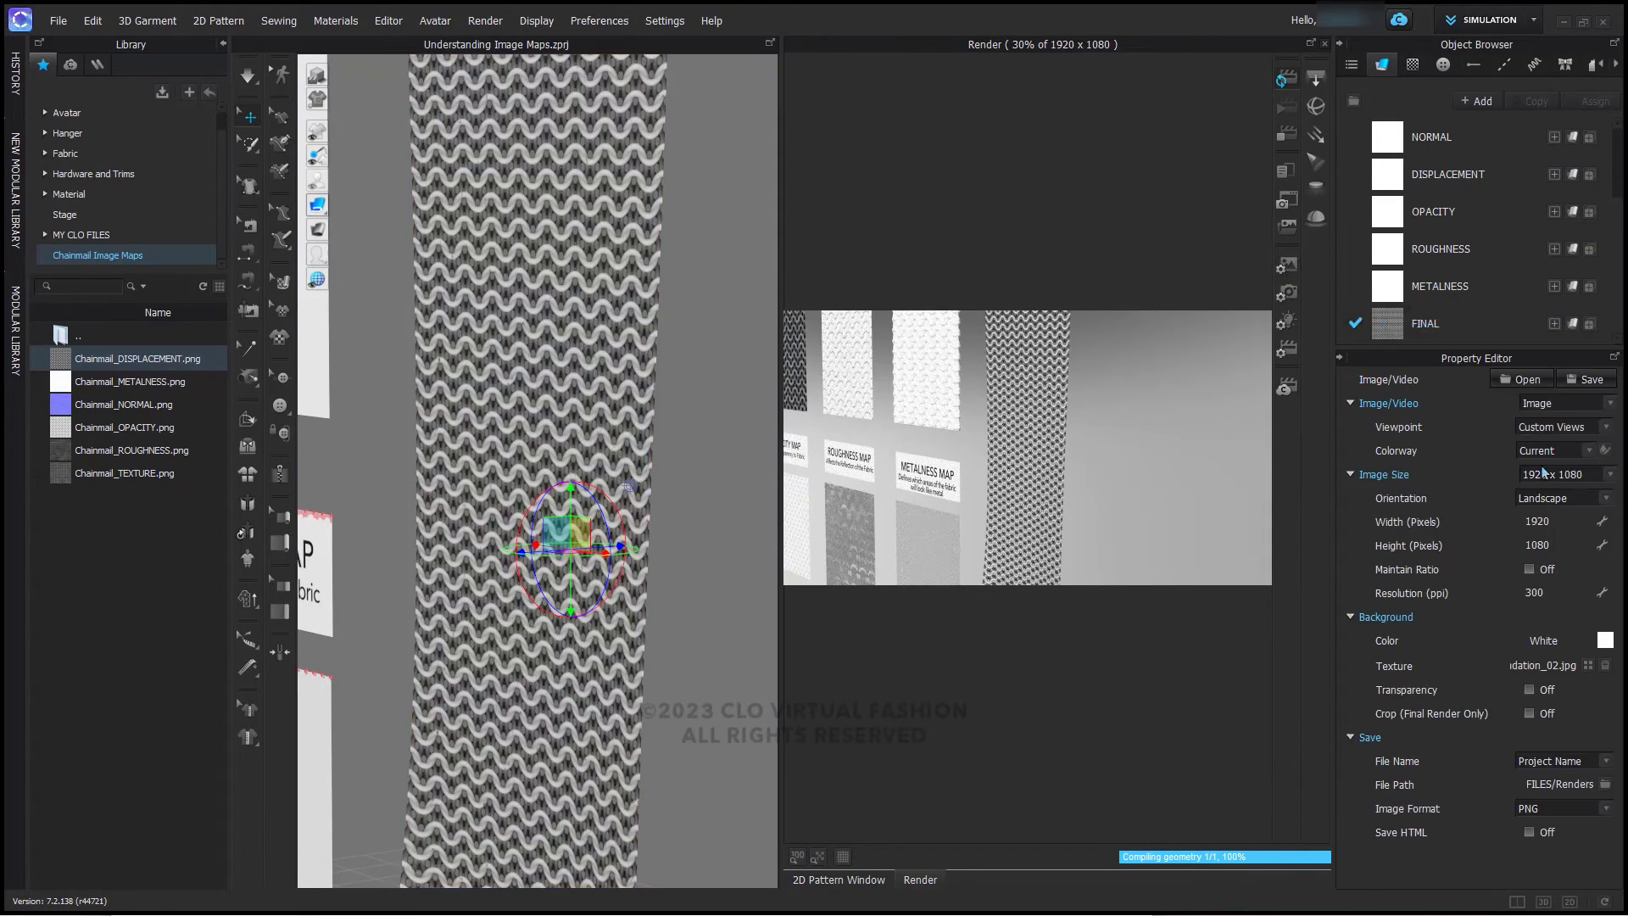
double_click(1549, 520)
type("1080")
key("Return")
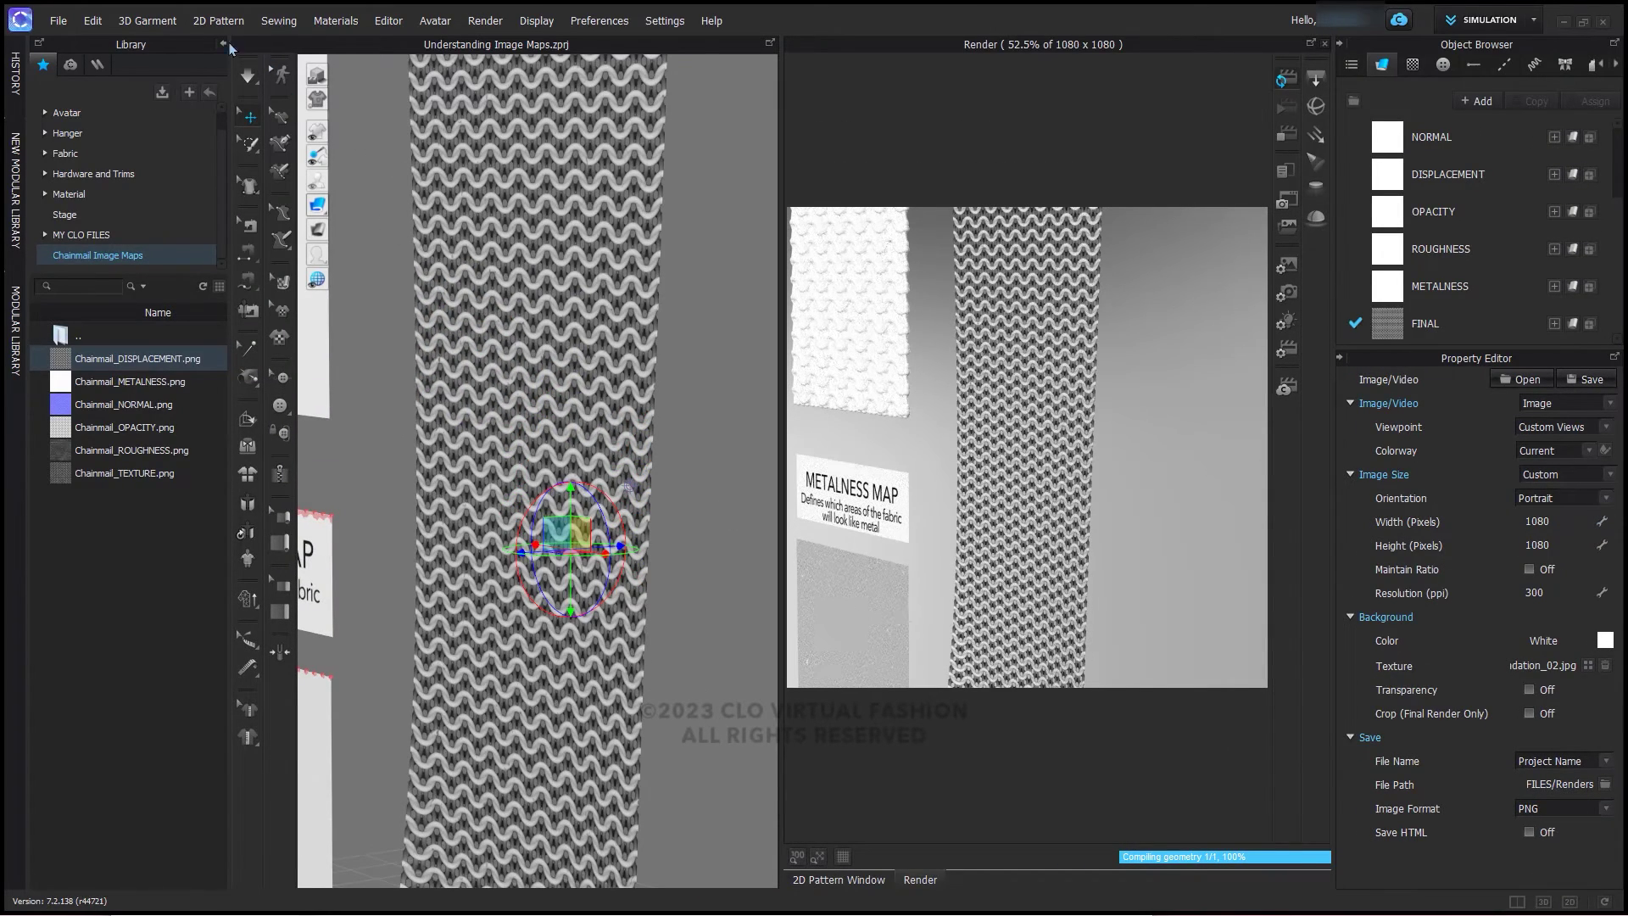
Collapse the library, enlarge the render preview, and zoom in close on the chainmail weave
left_click(223, 45)
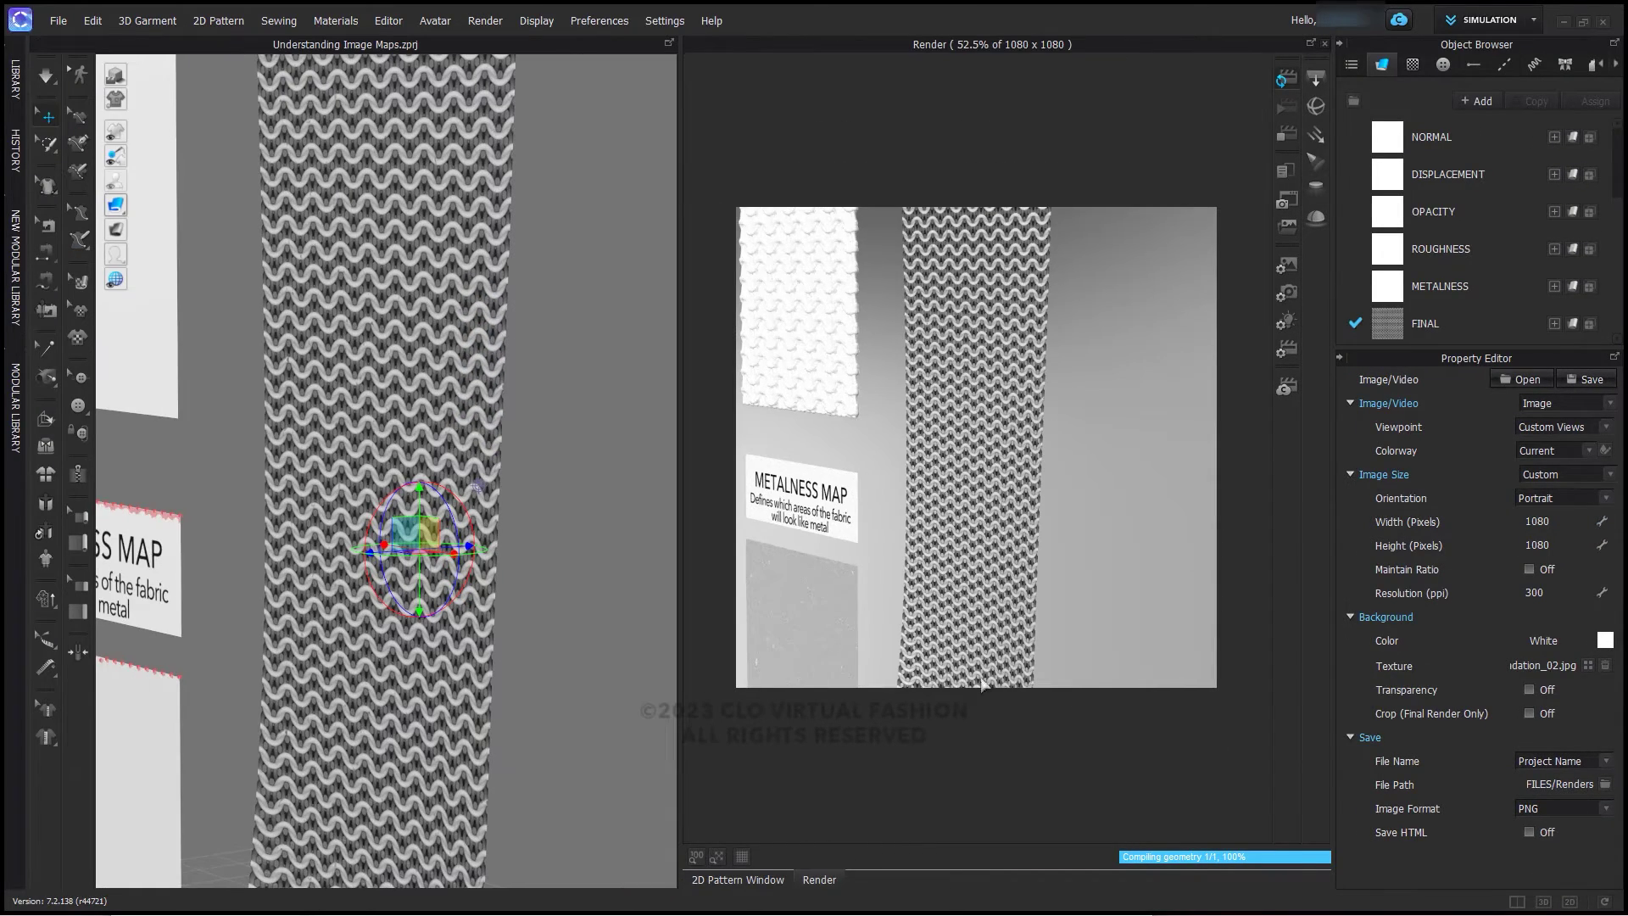
left_click(718, 859)
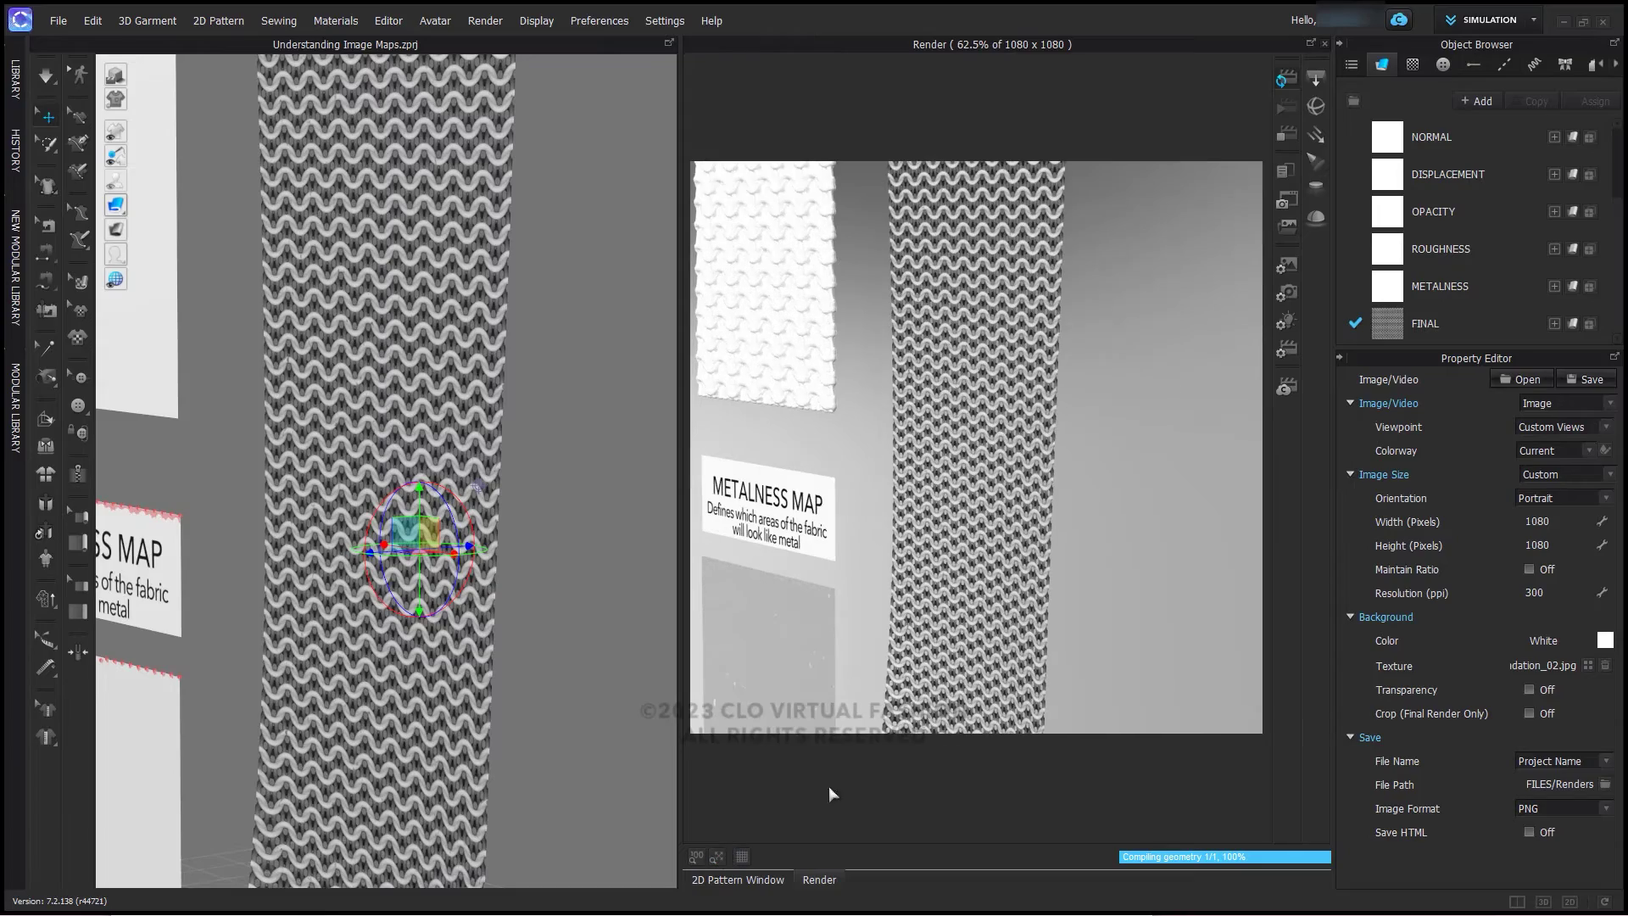
scroll(1003, 611, "up", 3)
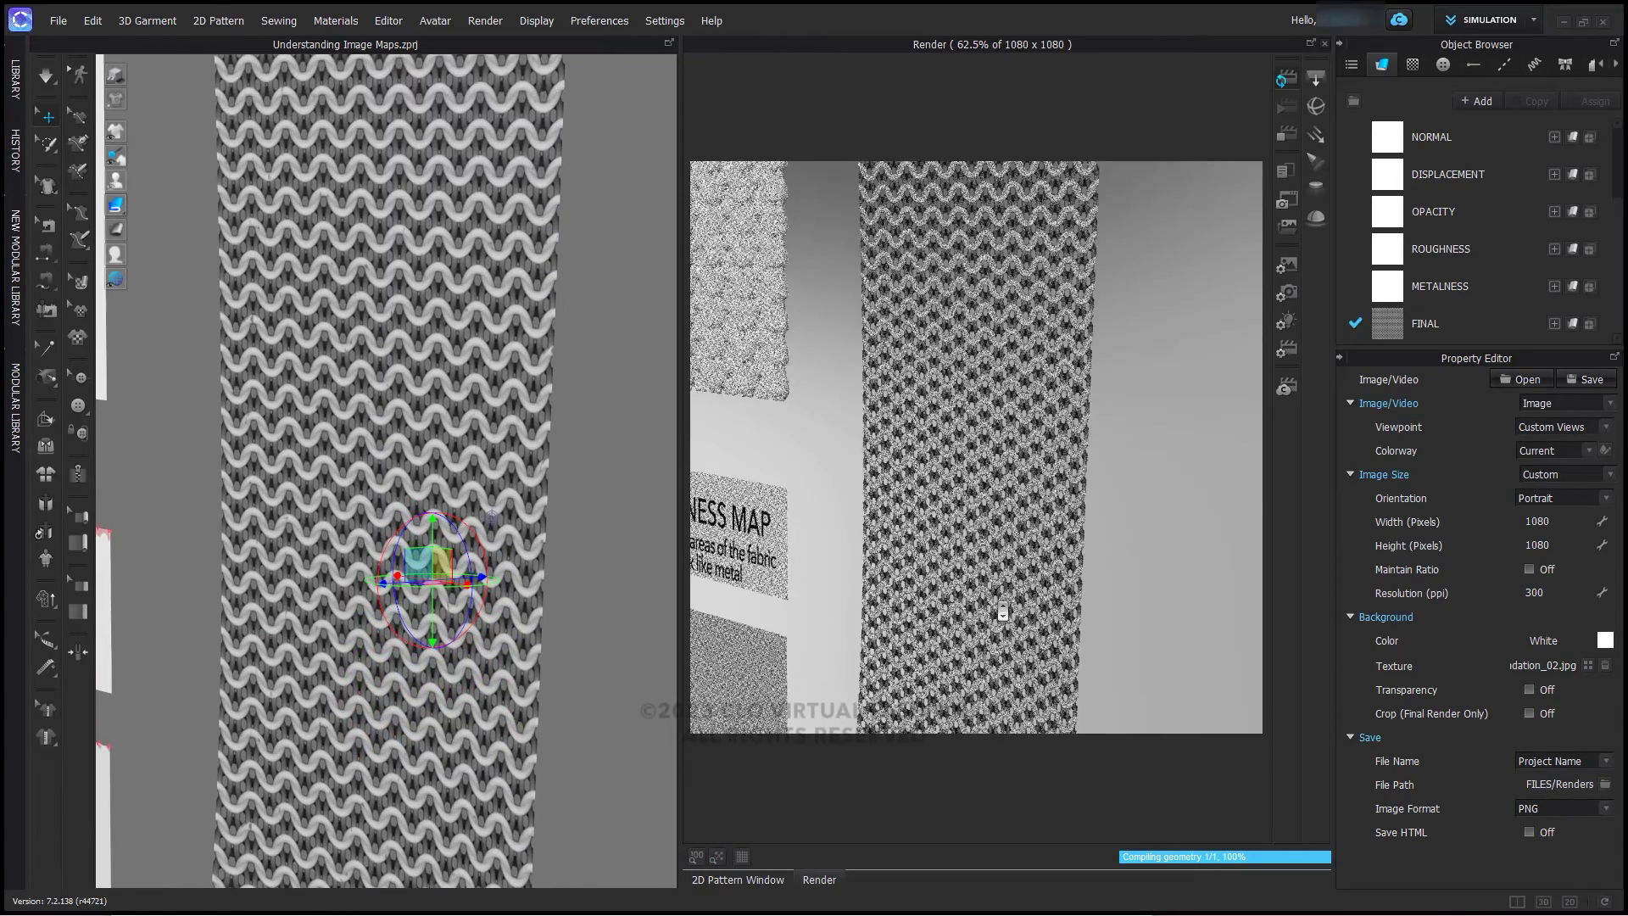
scroll(1003, 610, "up", 5)
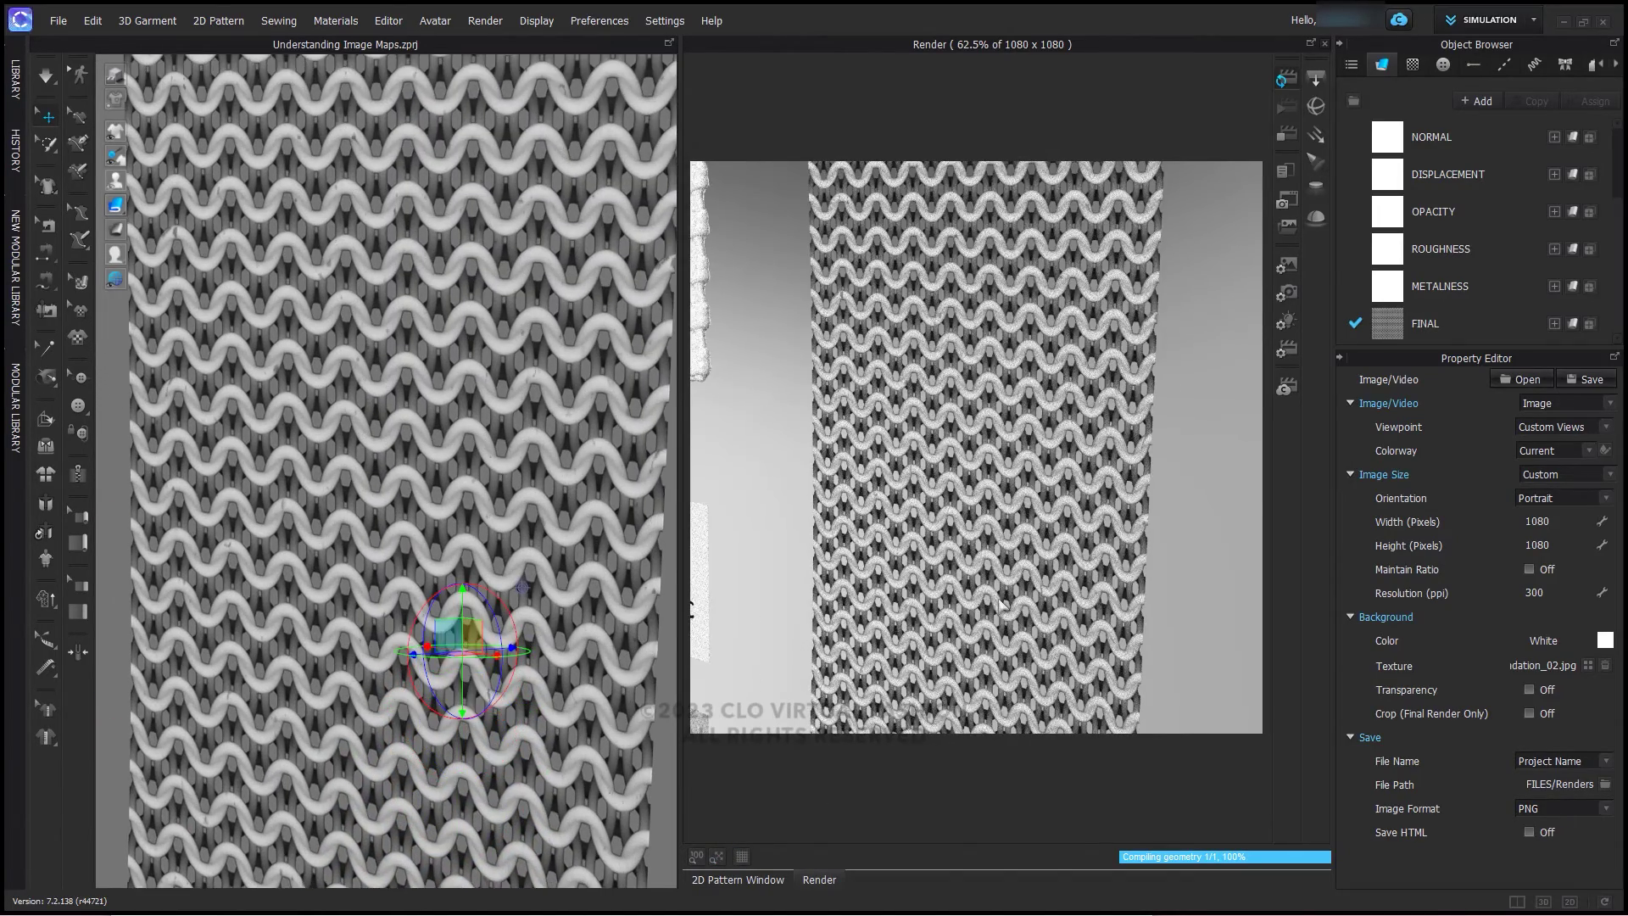
scroll(1003, 606, "up", 2)
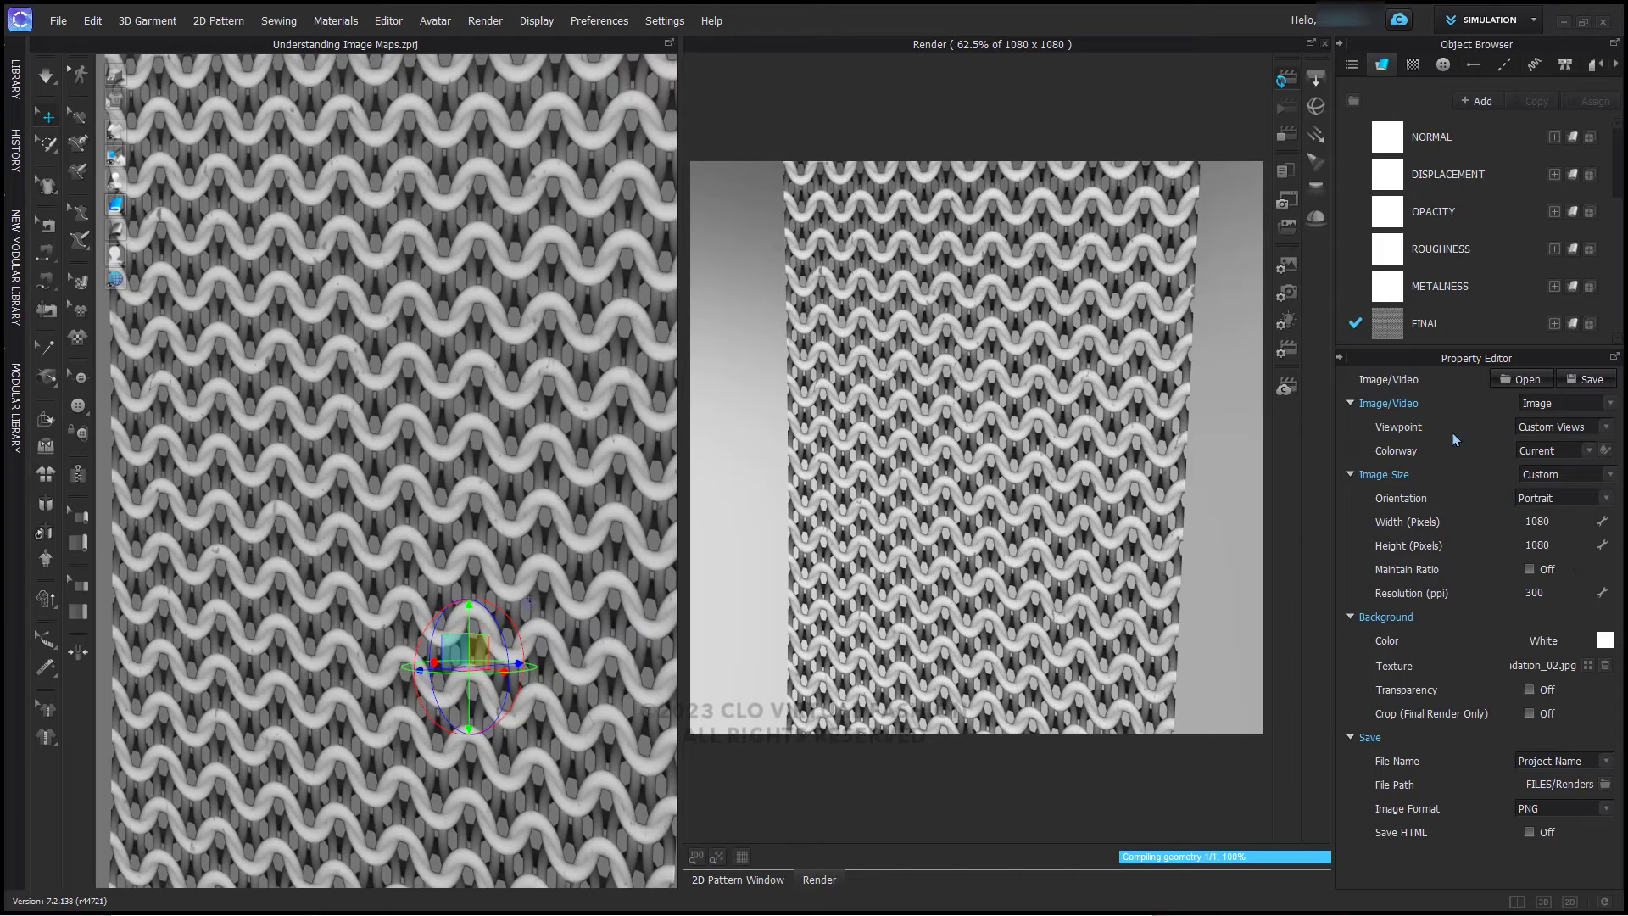
On the FINAL fabric, briefly preview Desaturation, then set Displacement Map Amount to 7 mm
left_click(1418, 324)
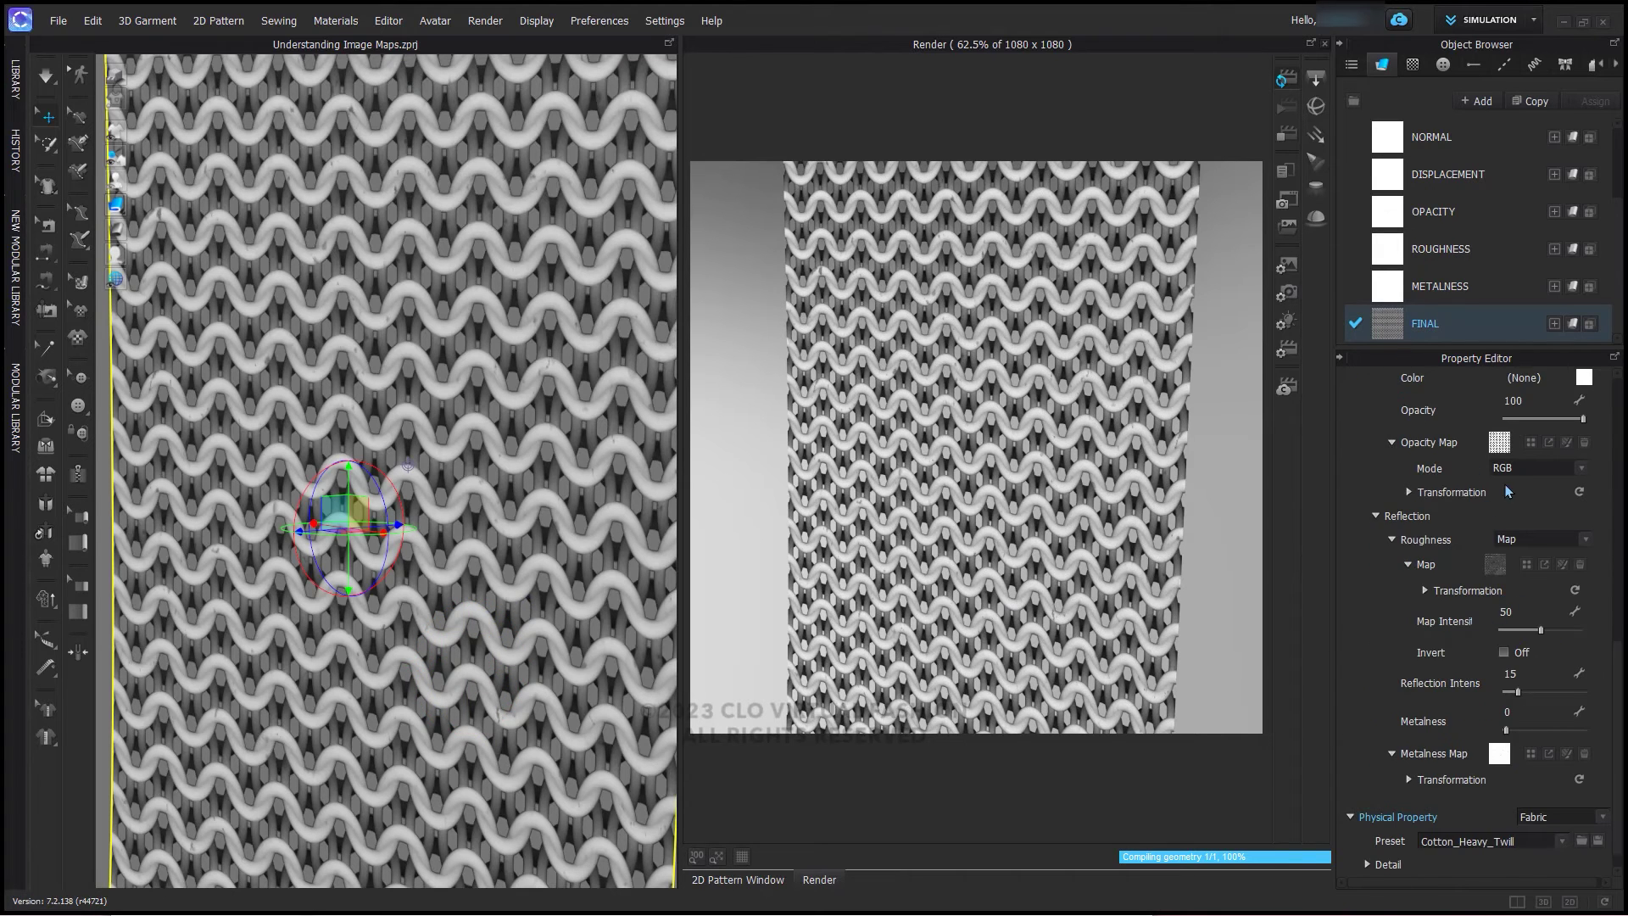
scroll(1506, 490, "up", 9)
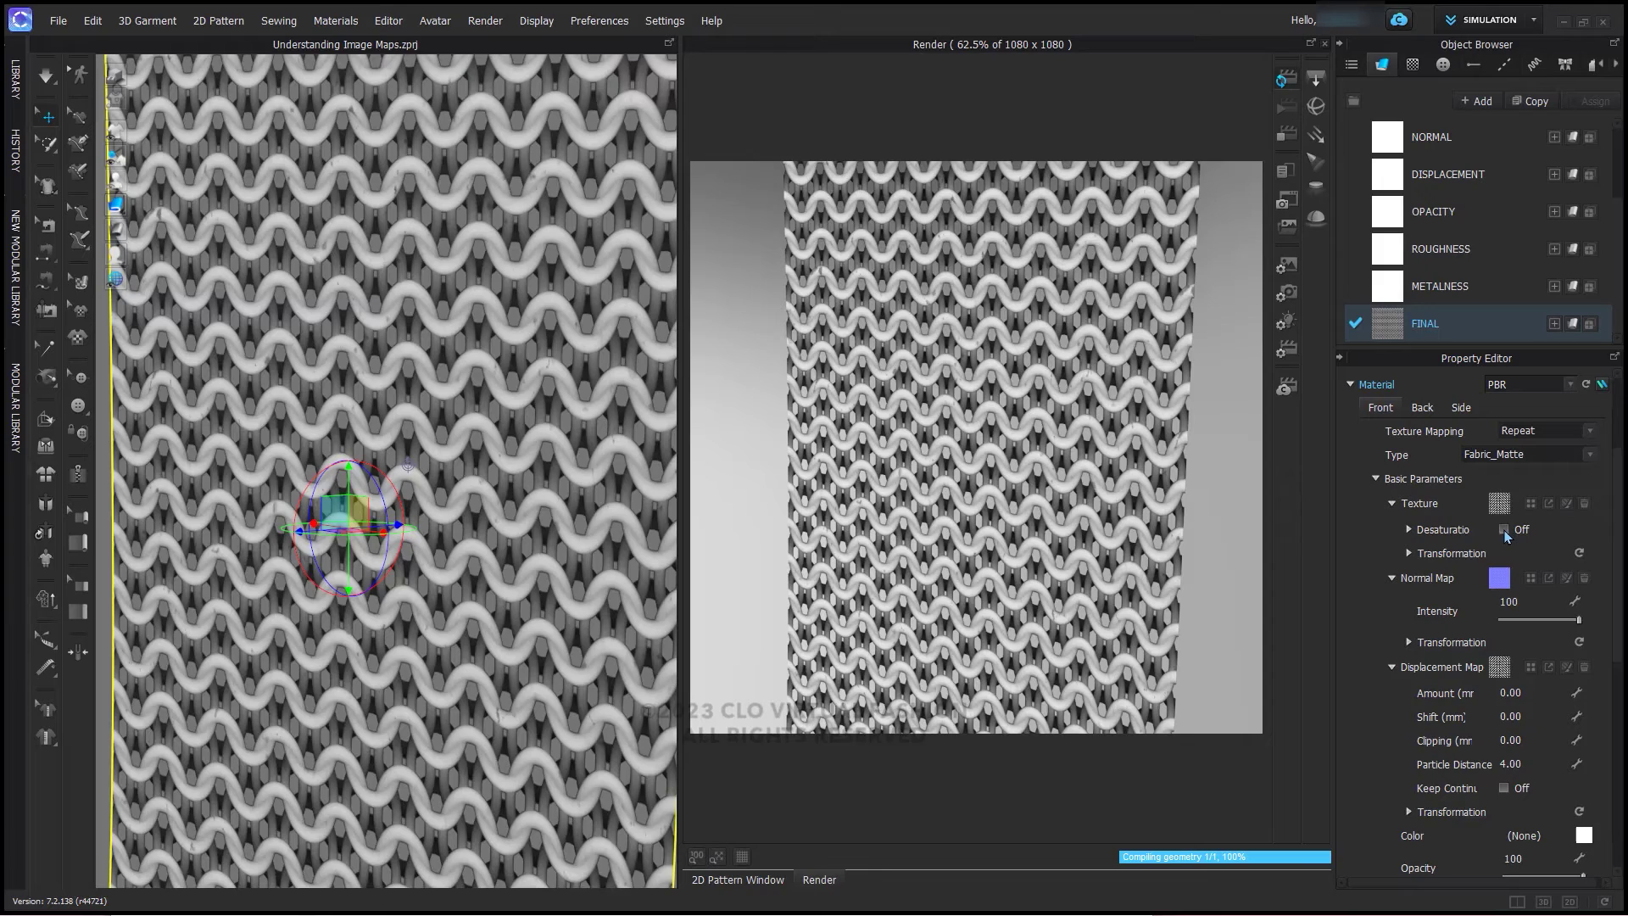
left_click(1504, 530)
left_click(1504, 530)
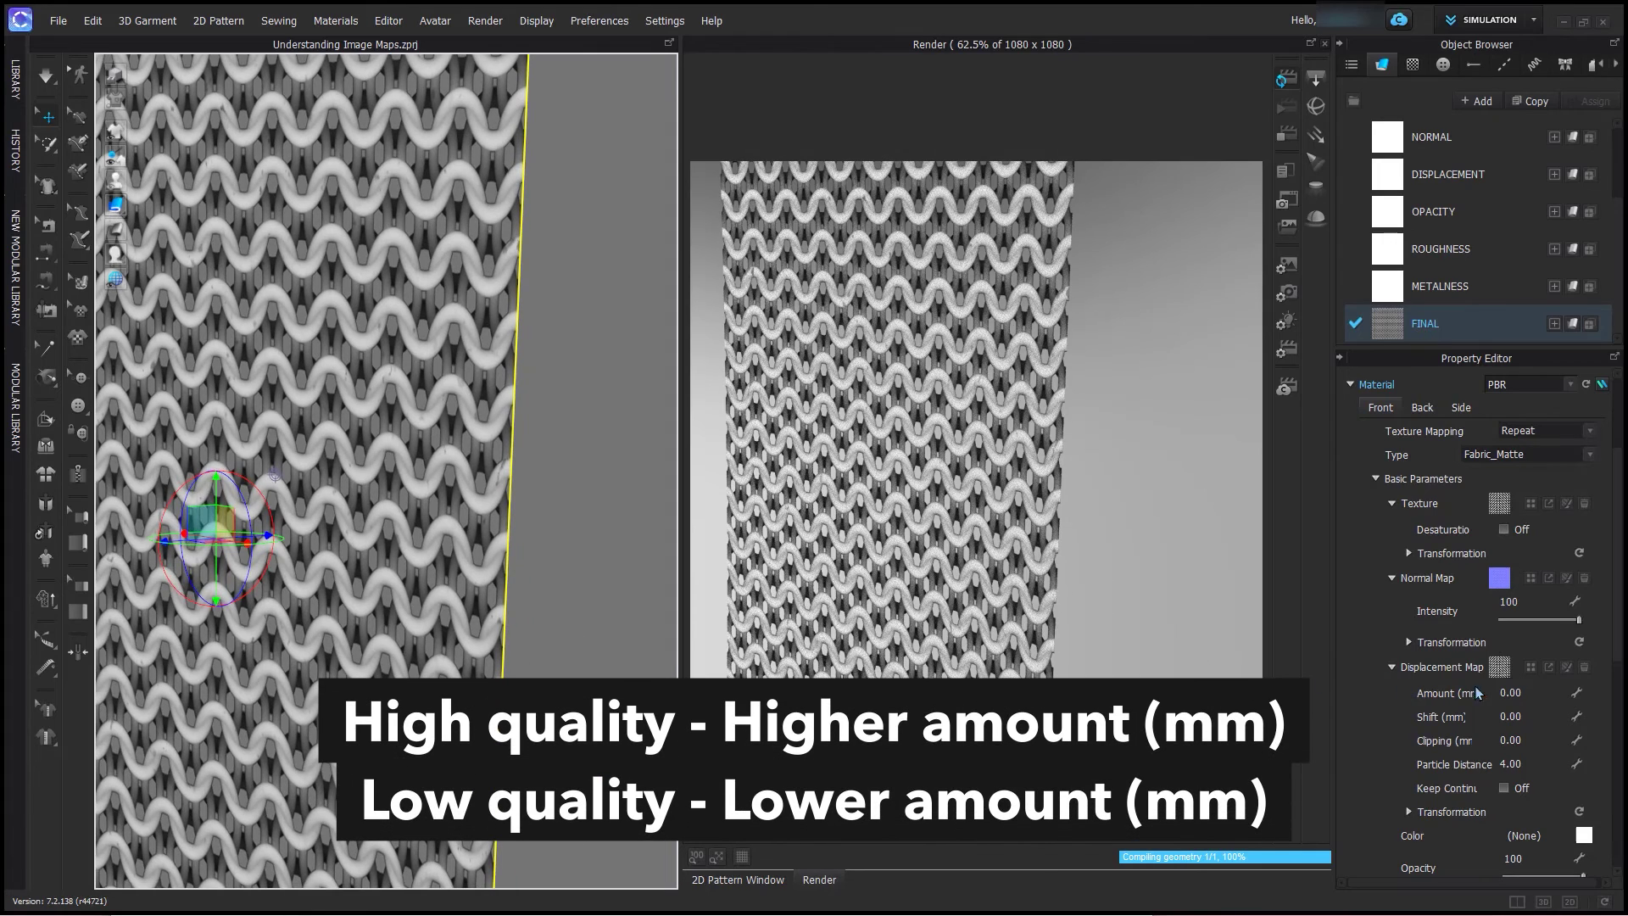
left_click(1537, 691)
type("7")
key("Return")
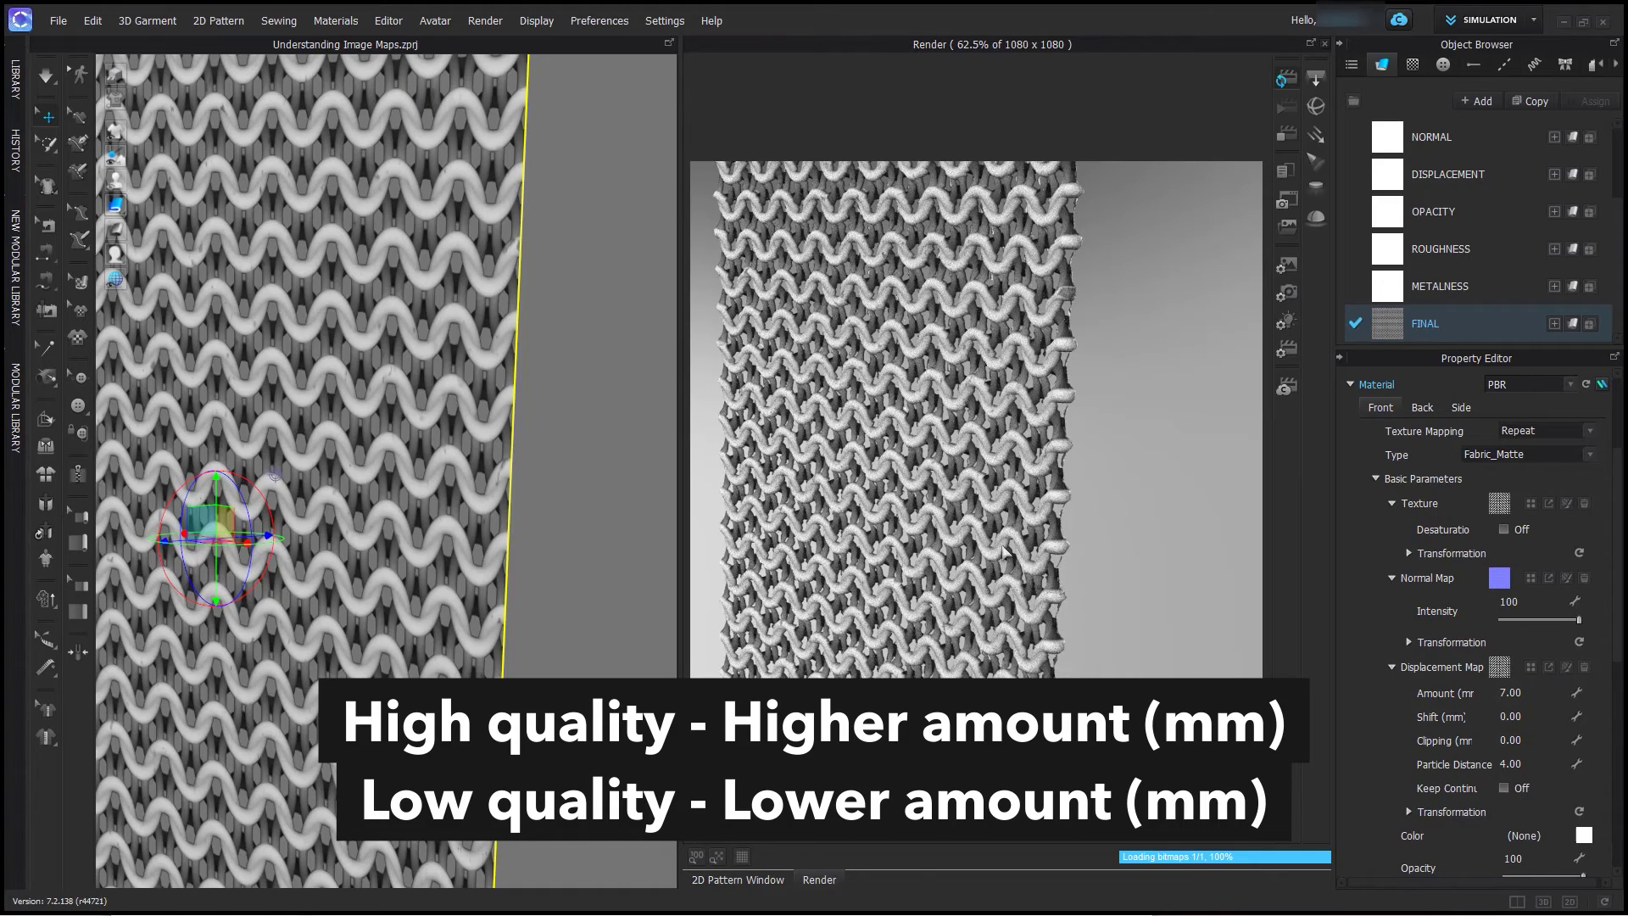
Set the roughness map intensity to 75 and invert the roughness map
scroll(1028, 526, "up", 5)
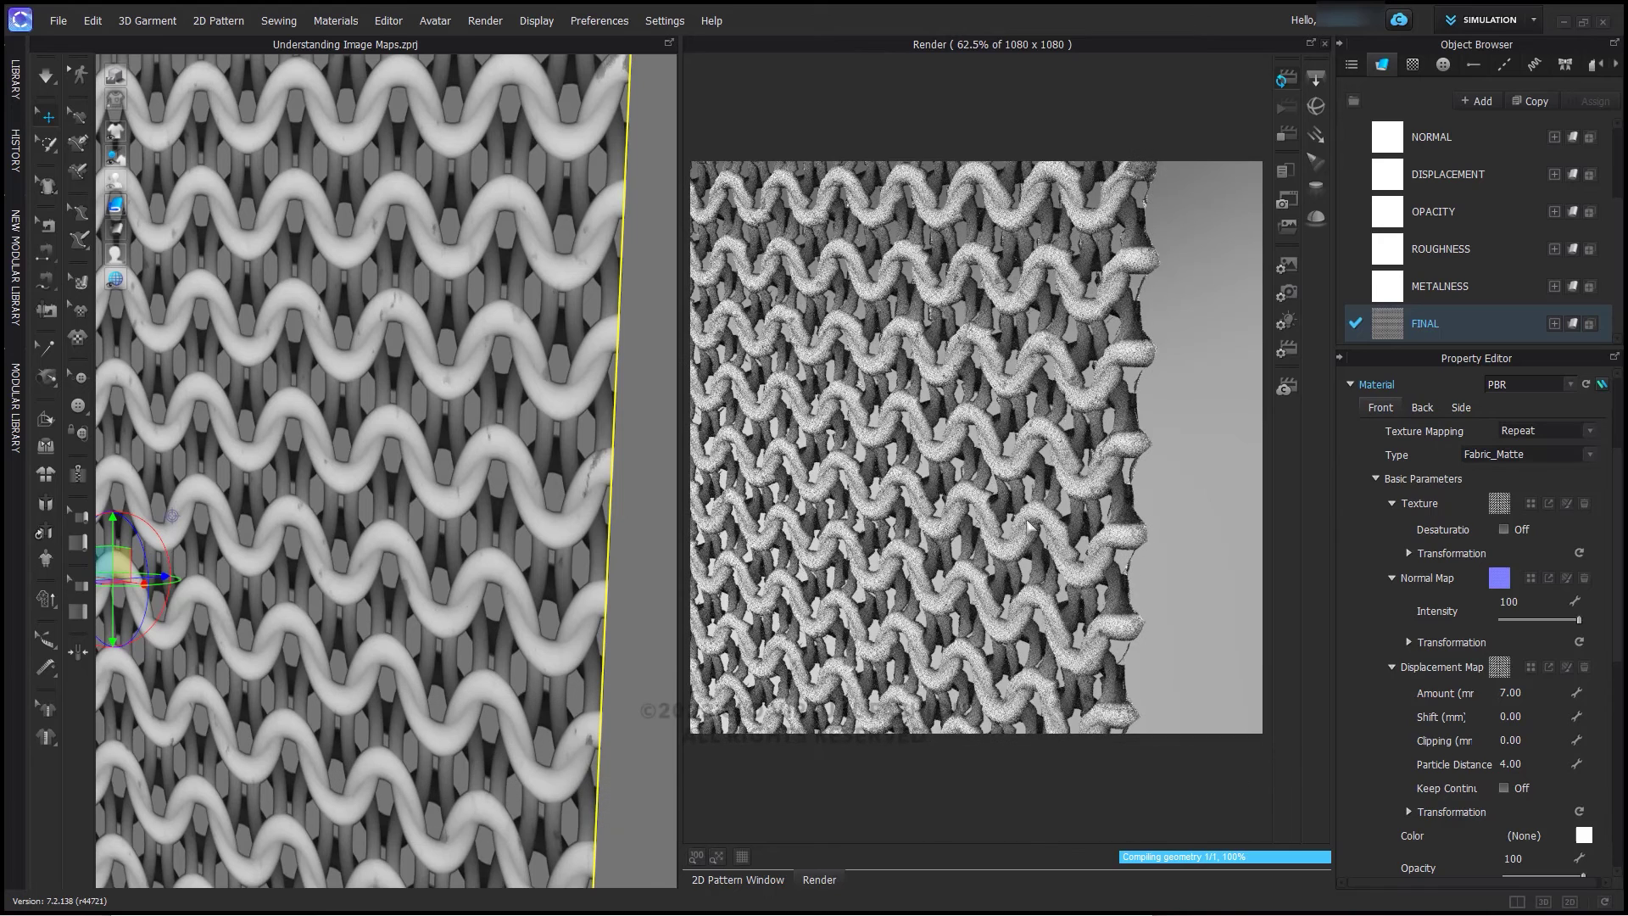
scroll(1480, 626, "down", 5)
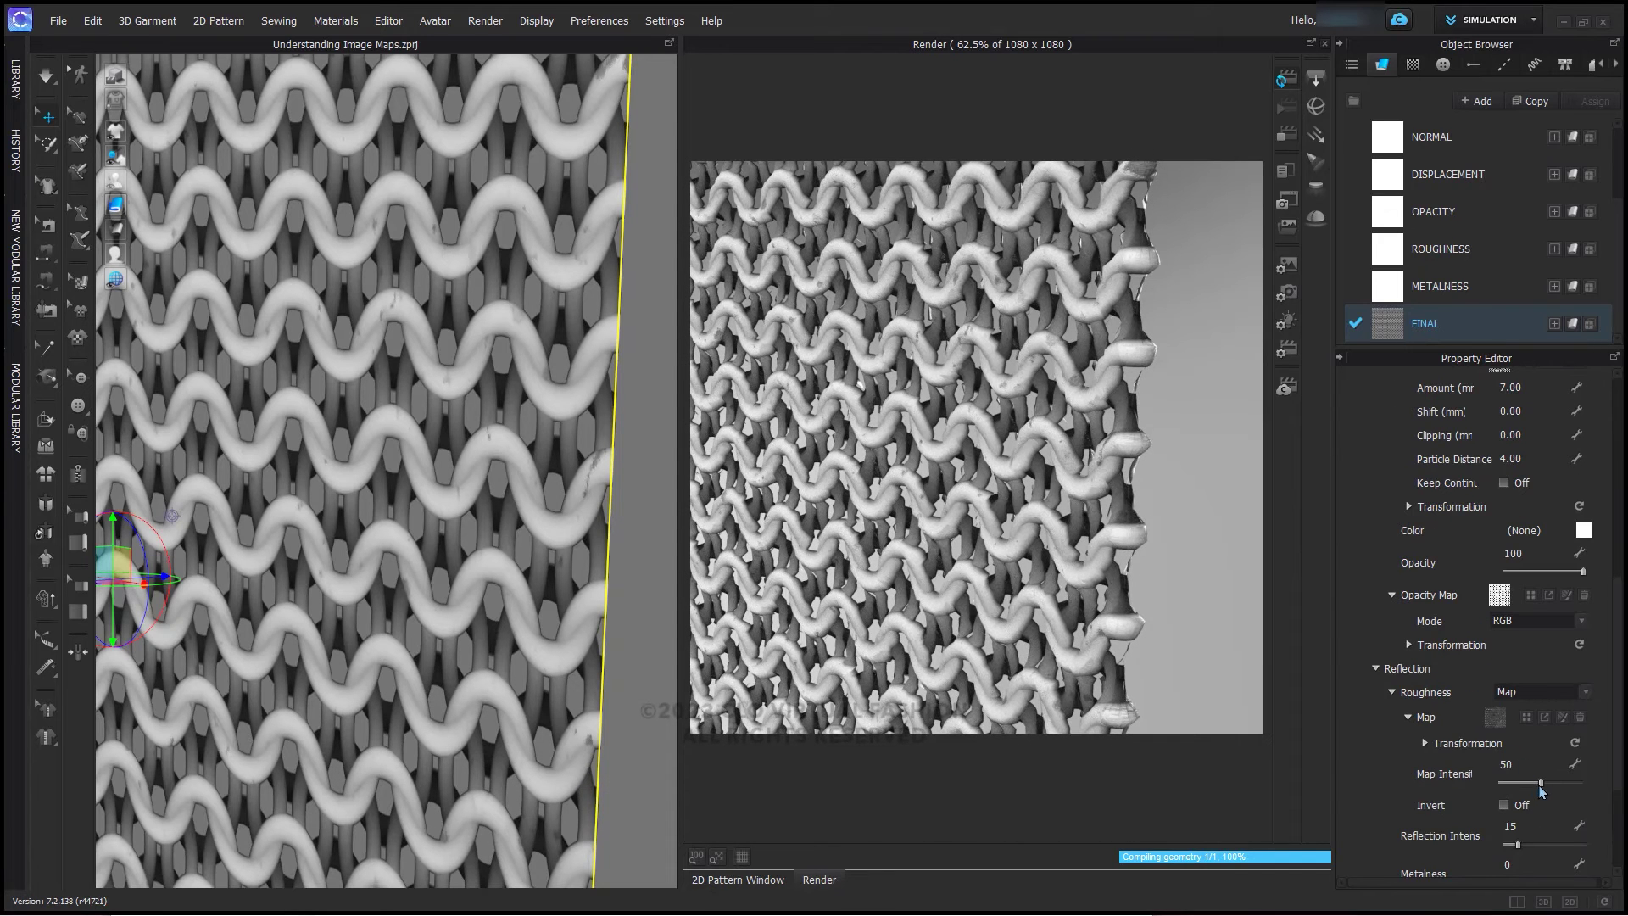
double_click(1526, 767)
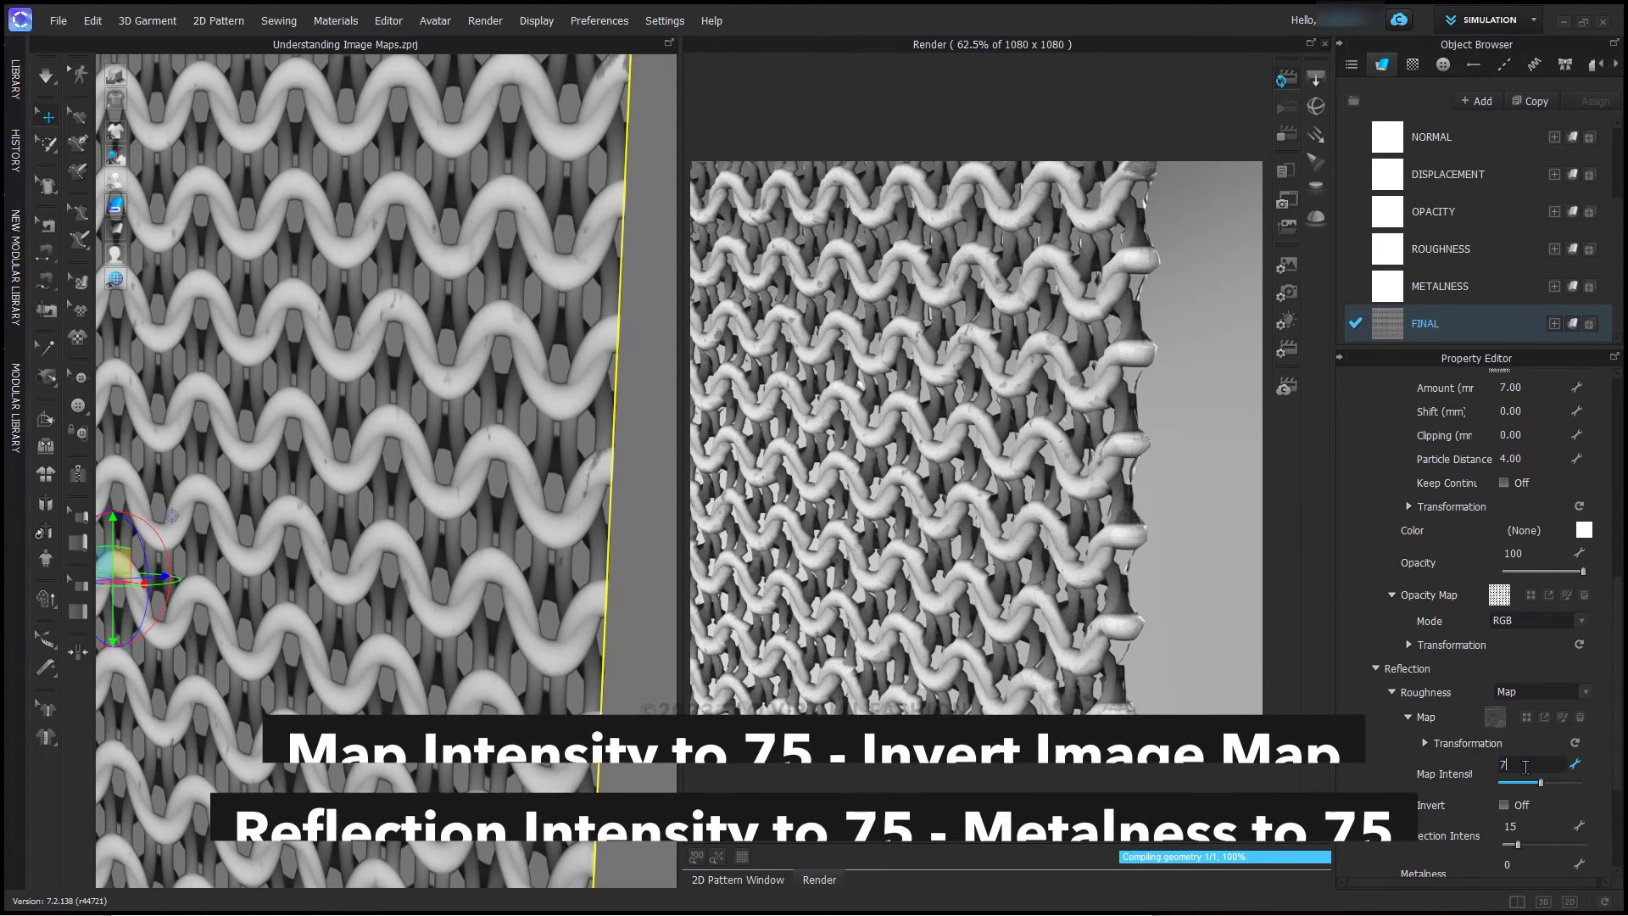
type("5")
double_click(1530, 765)
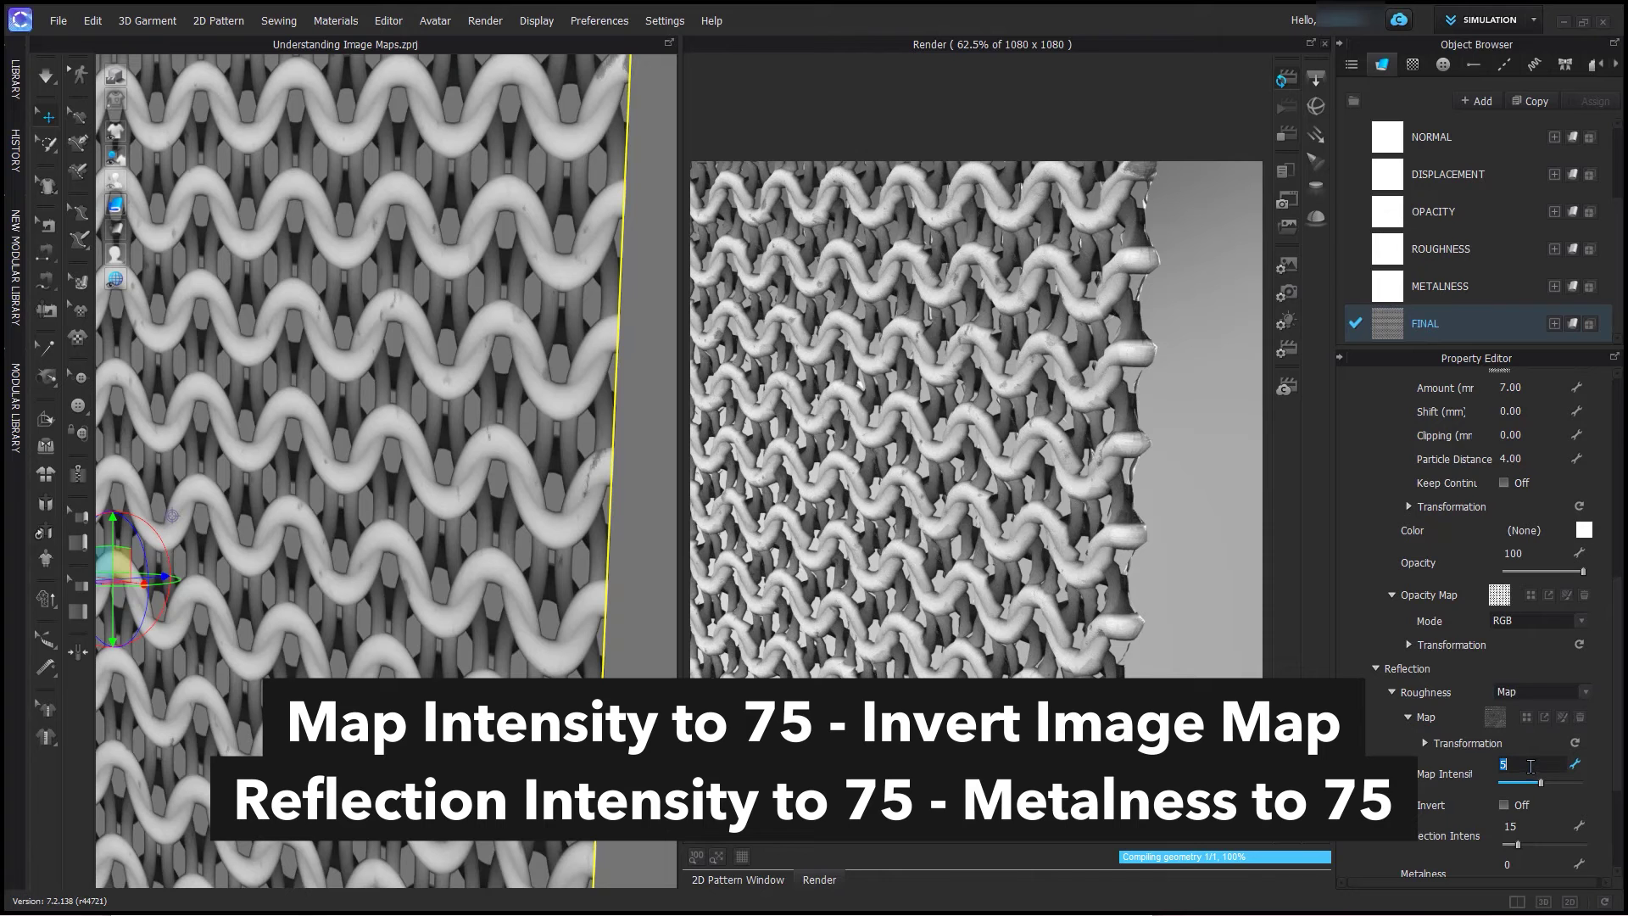
type("75")
key("Return")
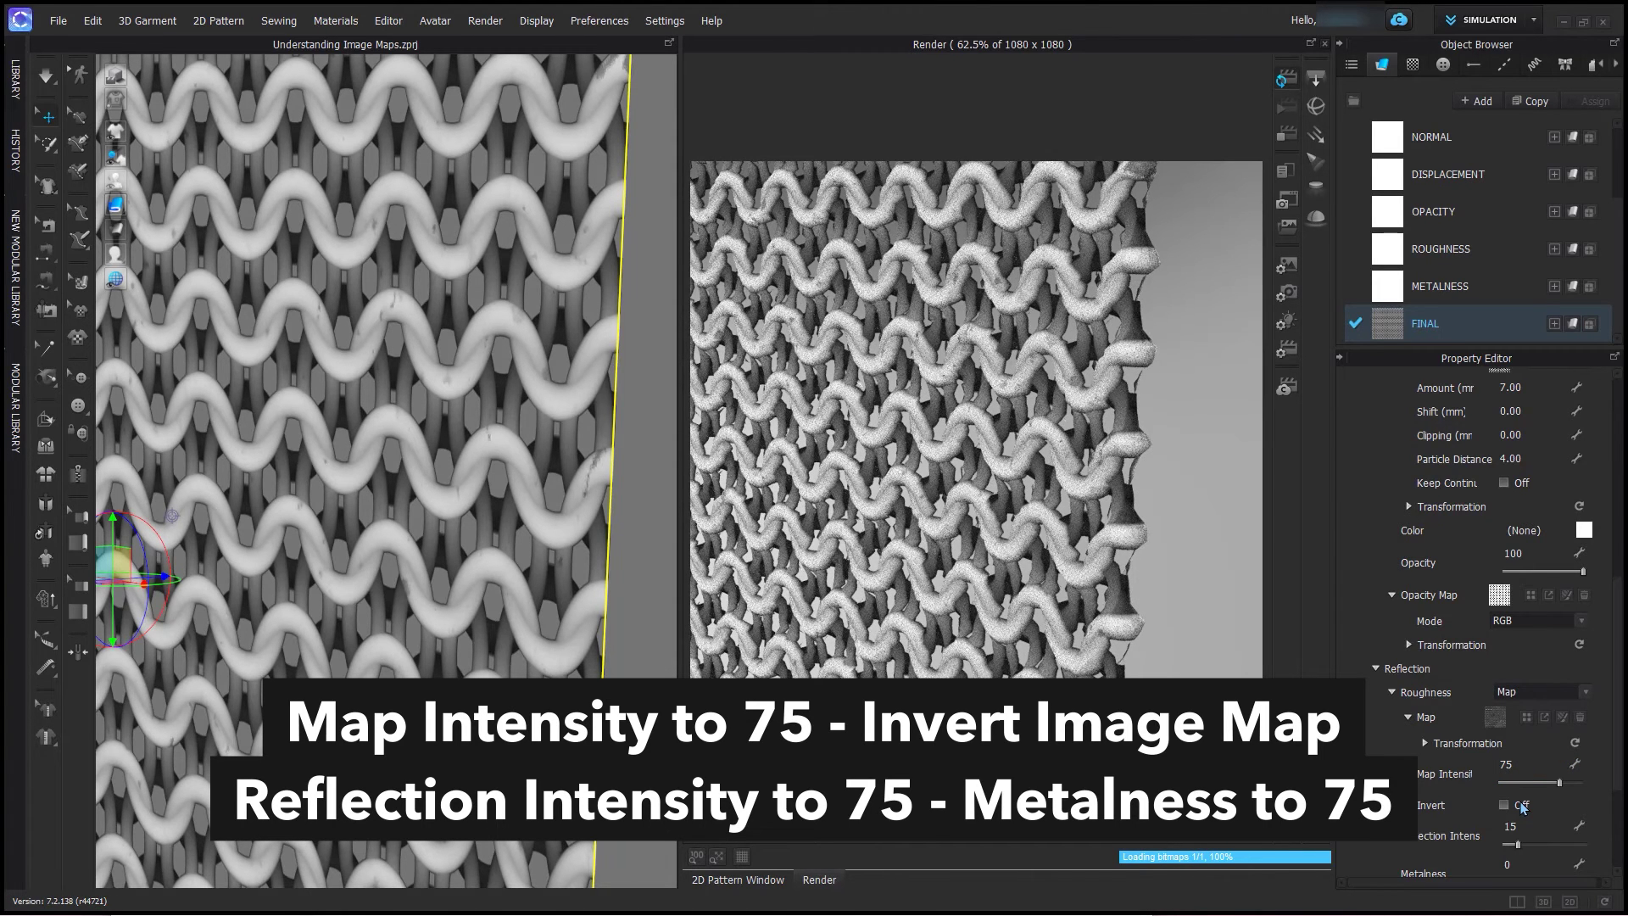
left_click(1520, 805)
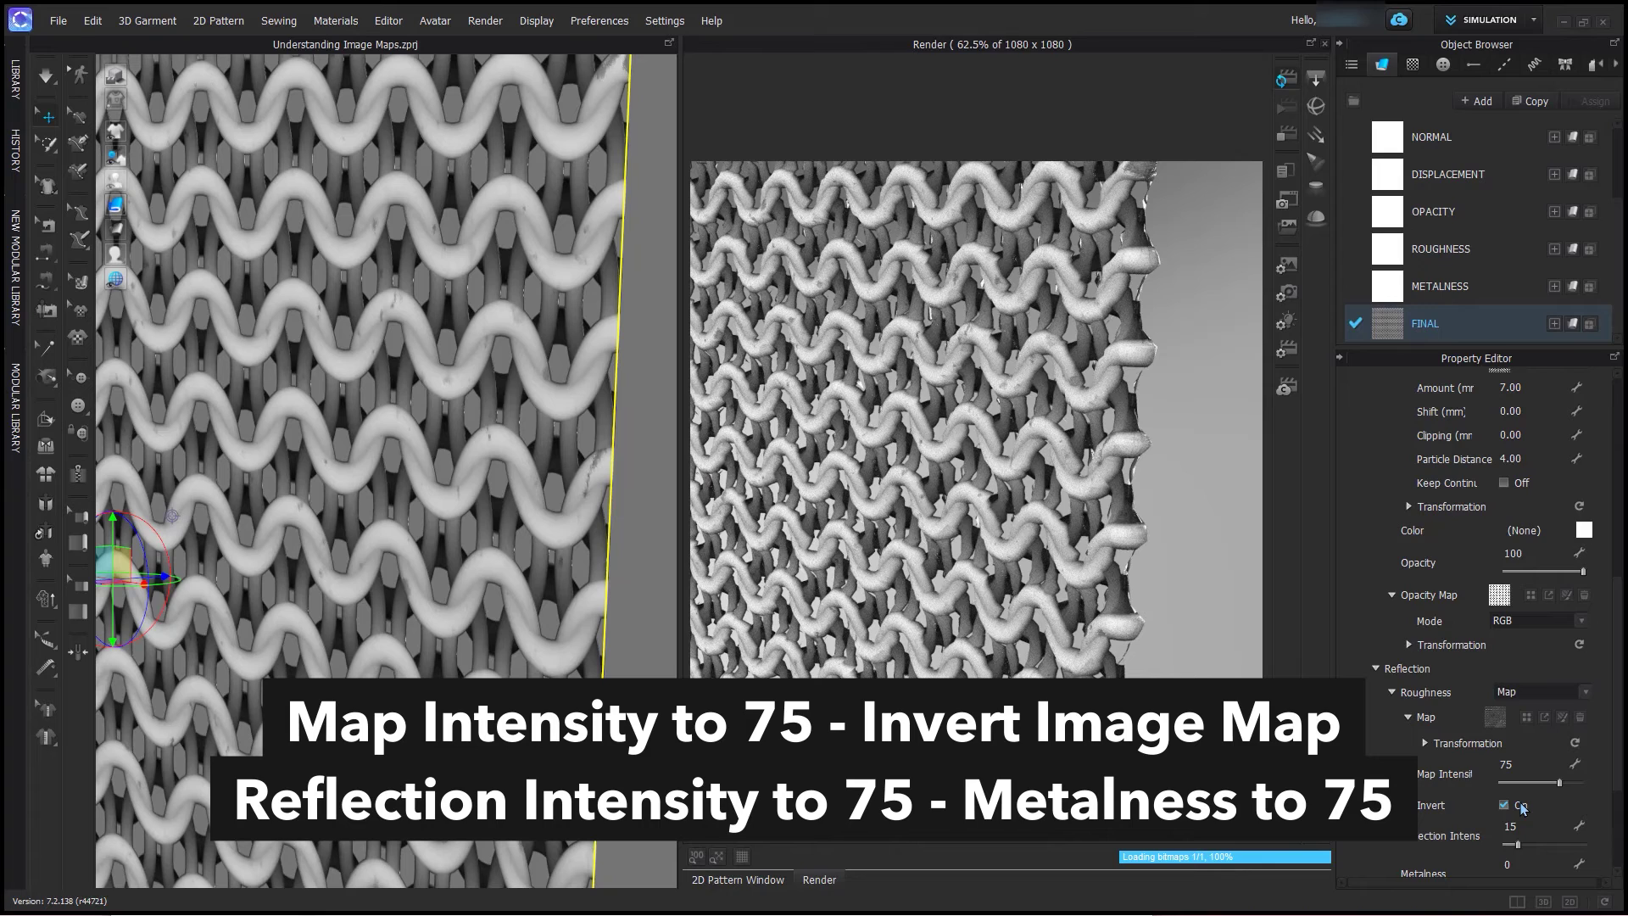
Raise metalness to 54 and pan the view across the weave
scroll(1522, 810, "down", 2)
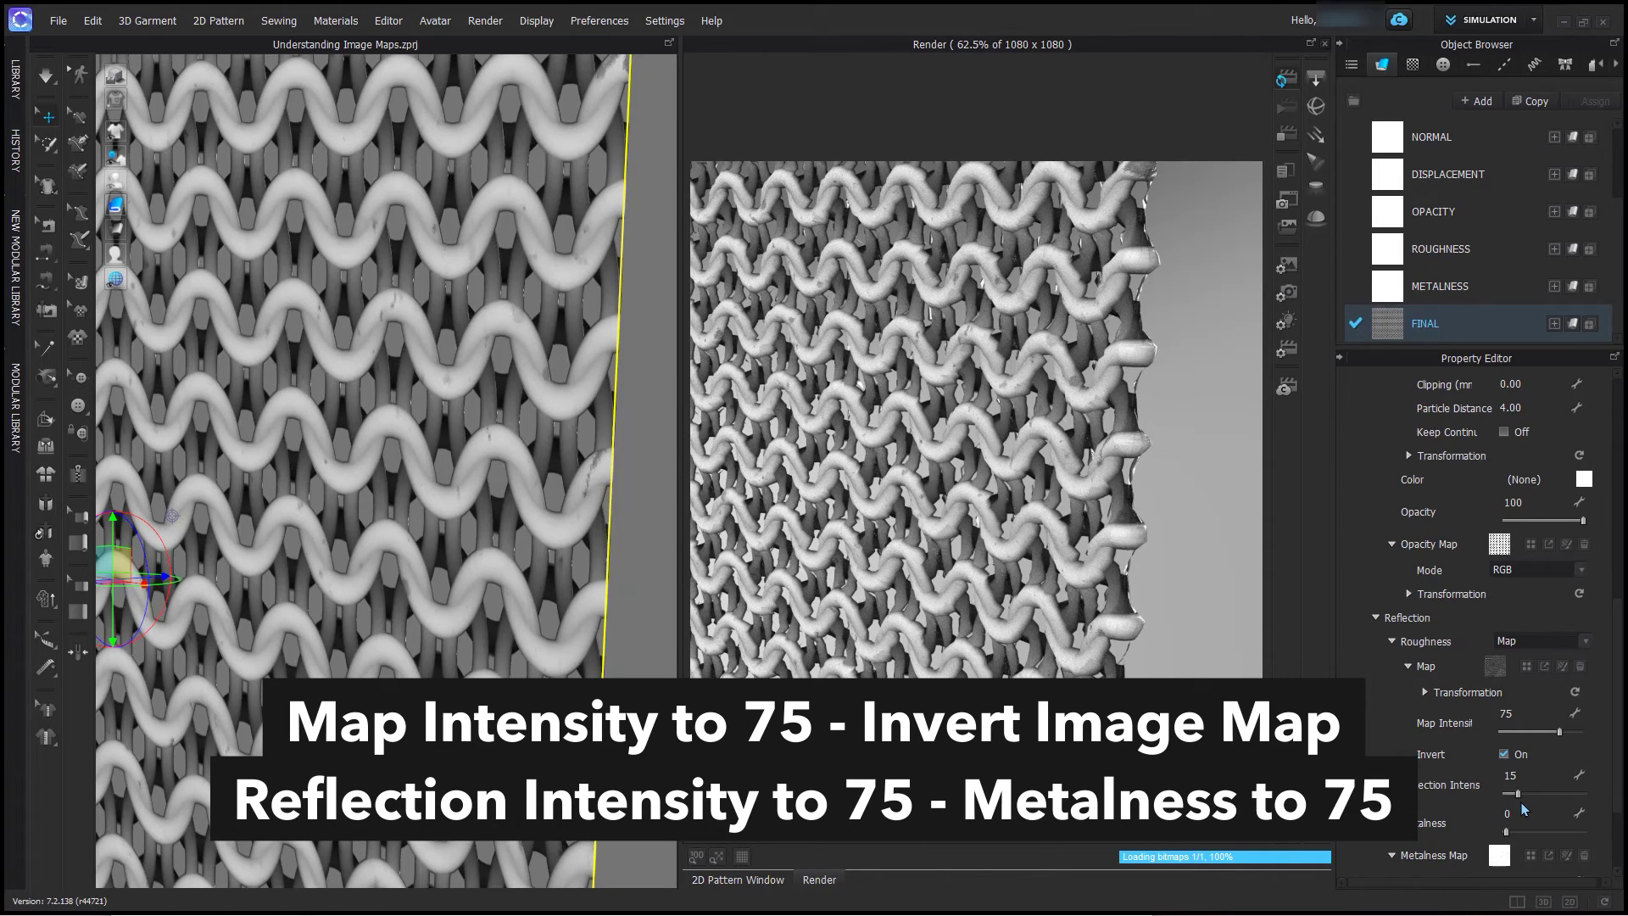
left_click_drag(1504, 831, 1562, 795)
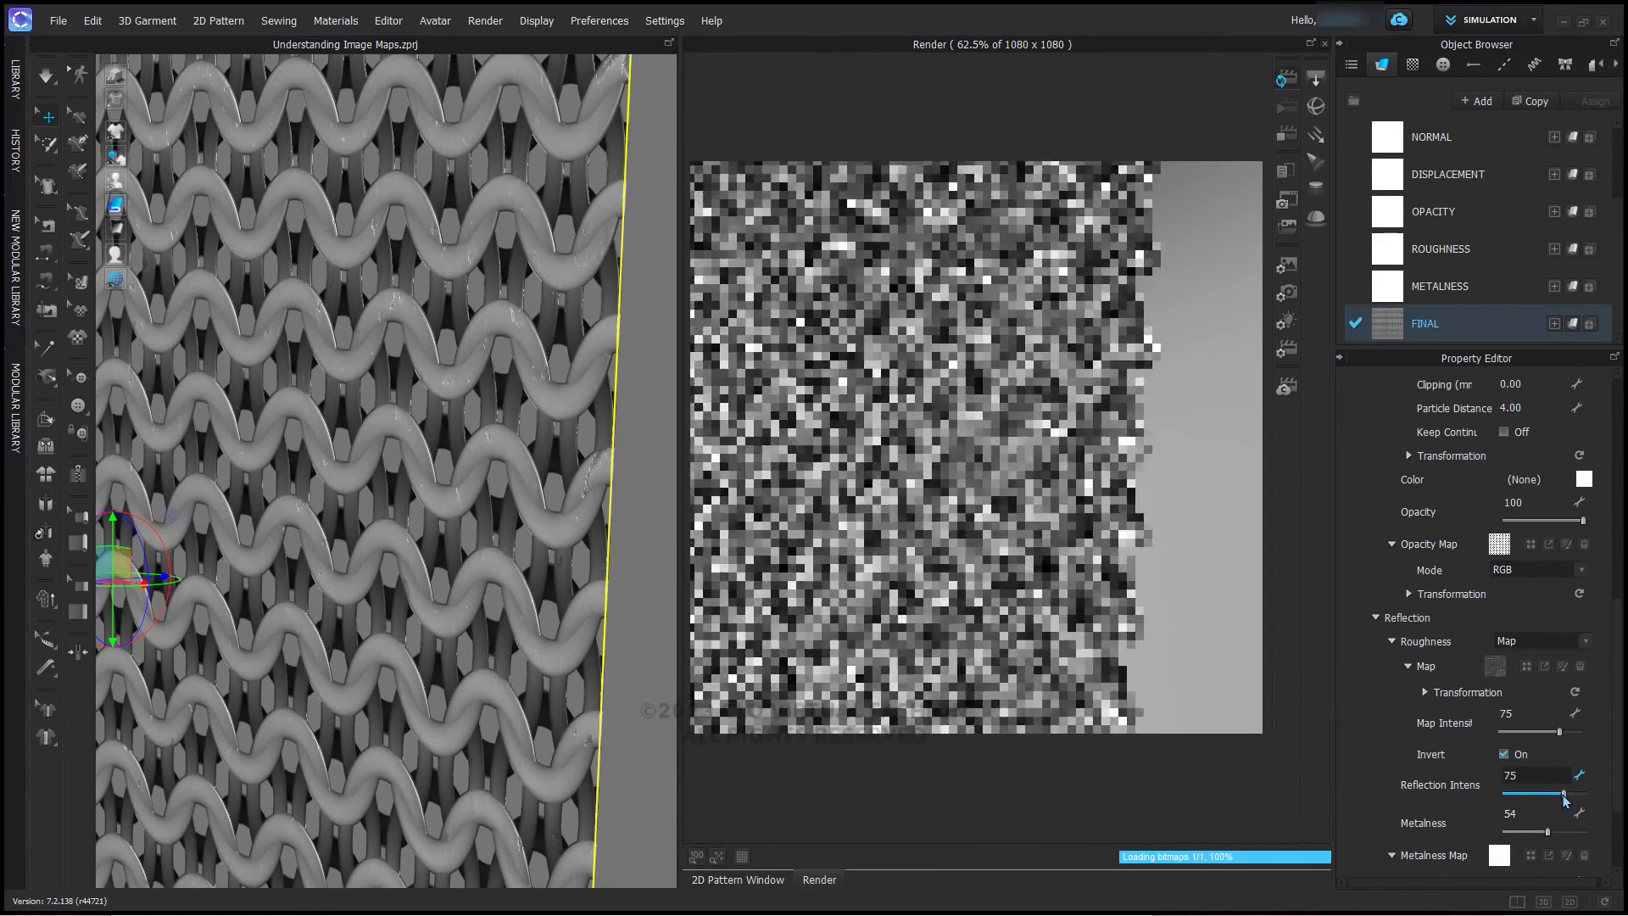
scroll(1458, 678, "down", 3)
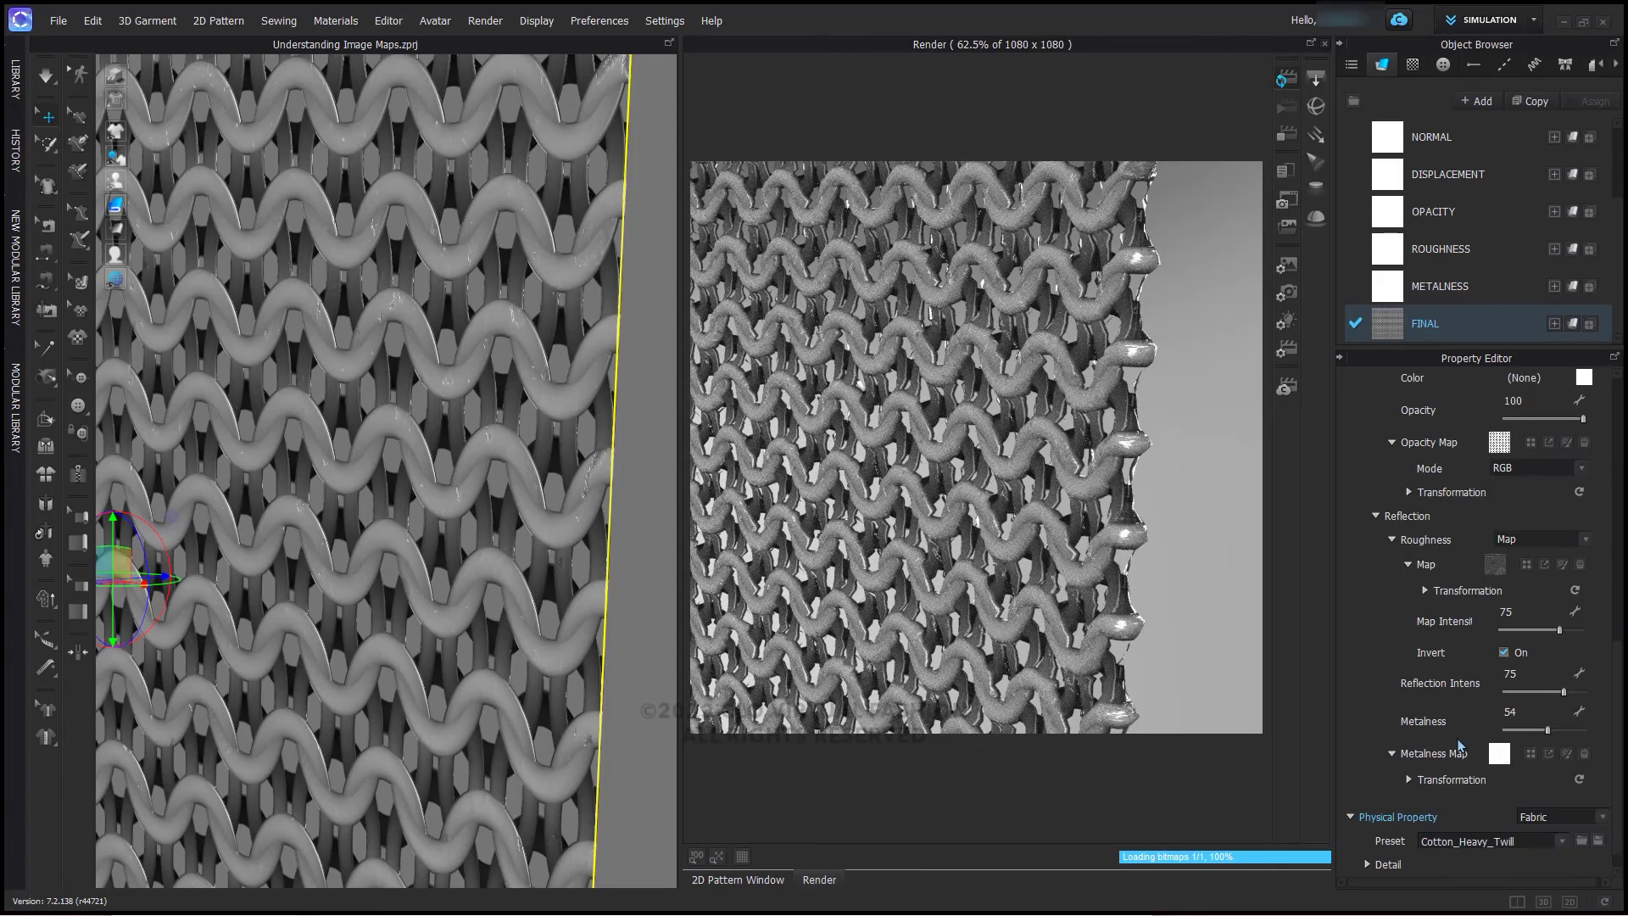
middle_click_drag(517, 593, 997, 582)
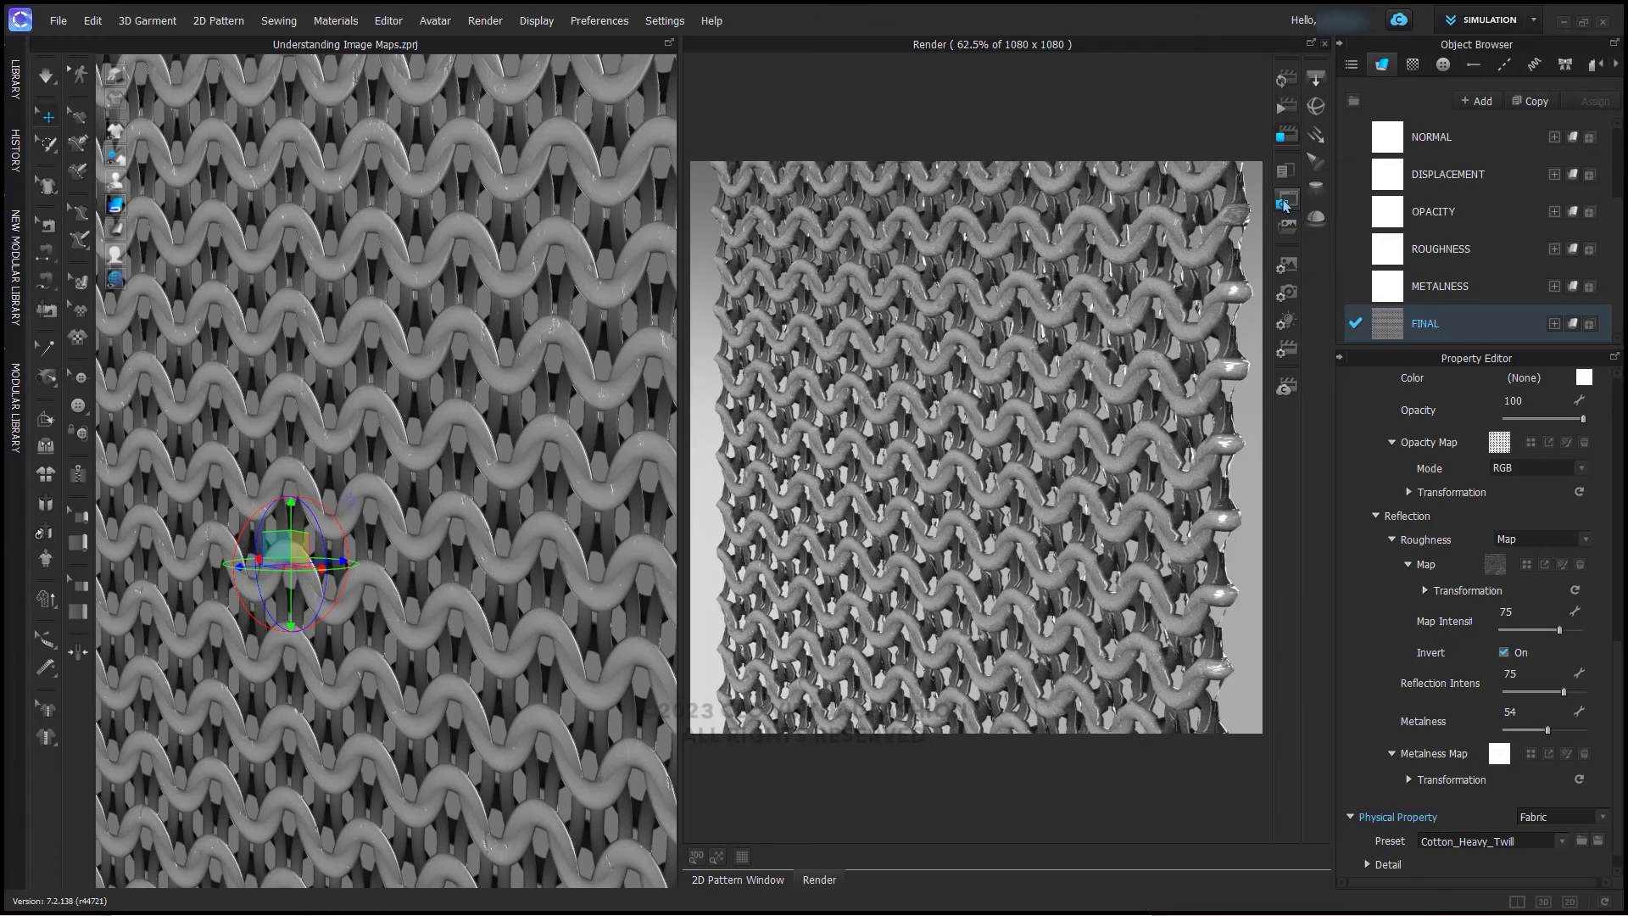
Begin saving the current render as a PNG image named Thumbnail
left_click(1284, 205)
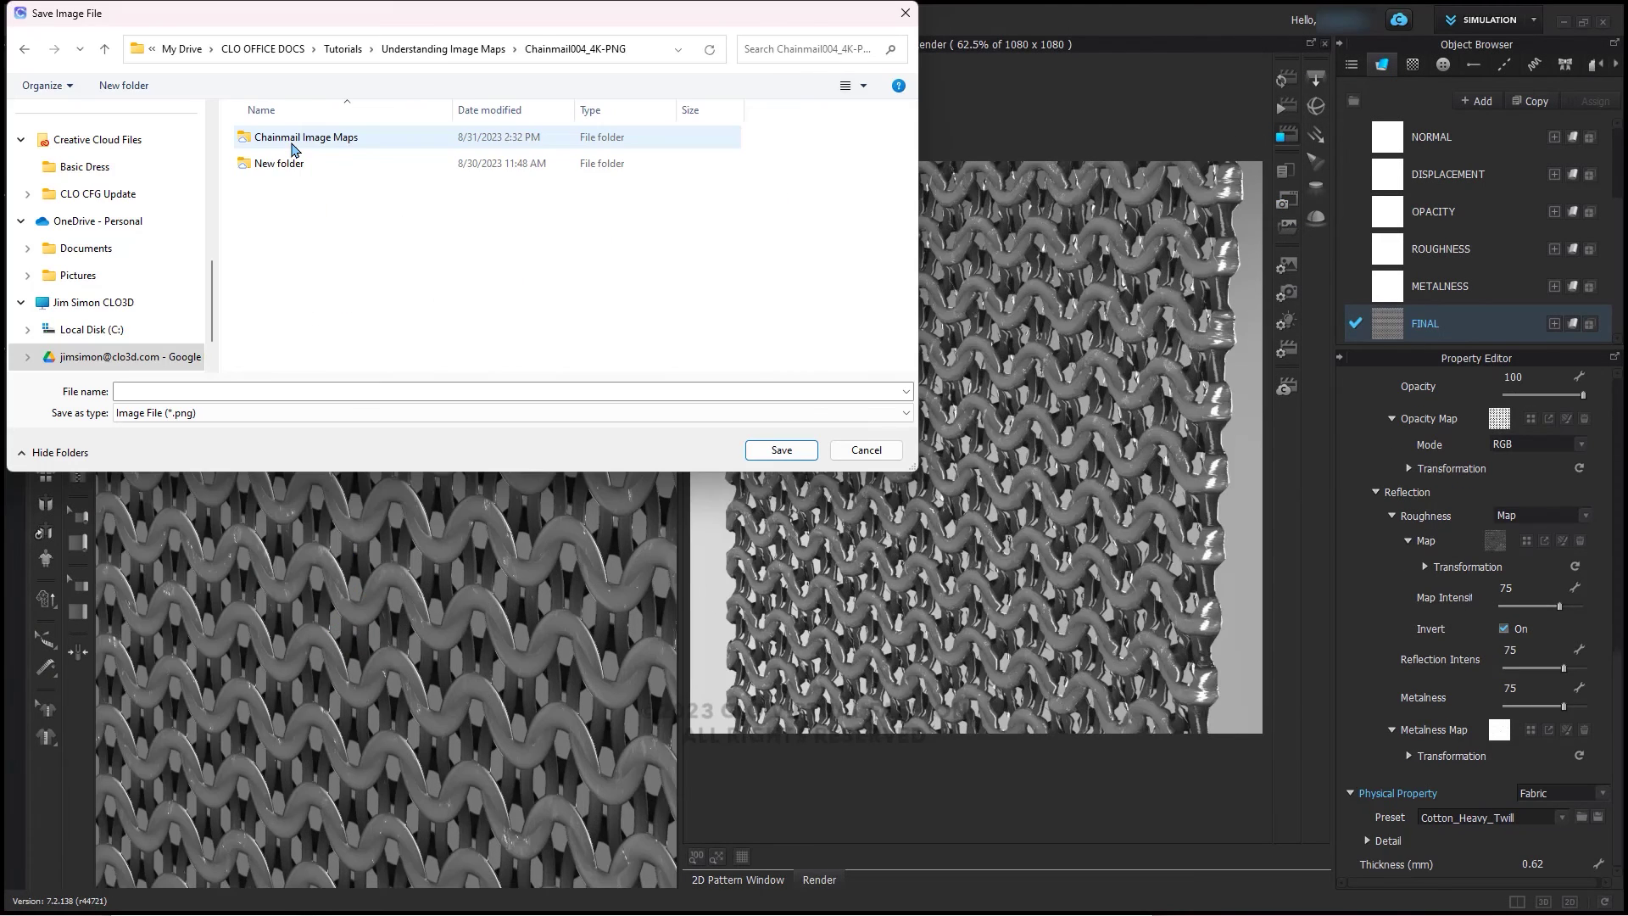
left_click(174, 390)
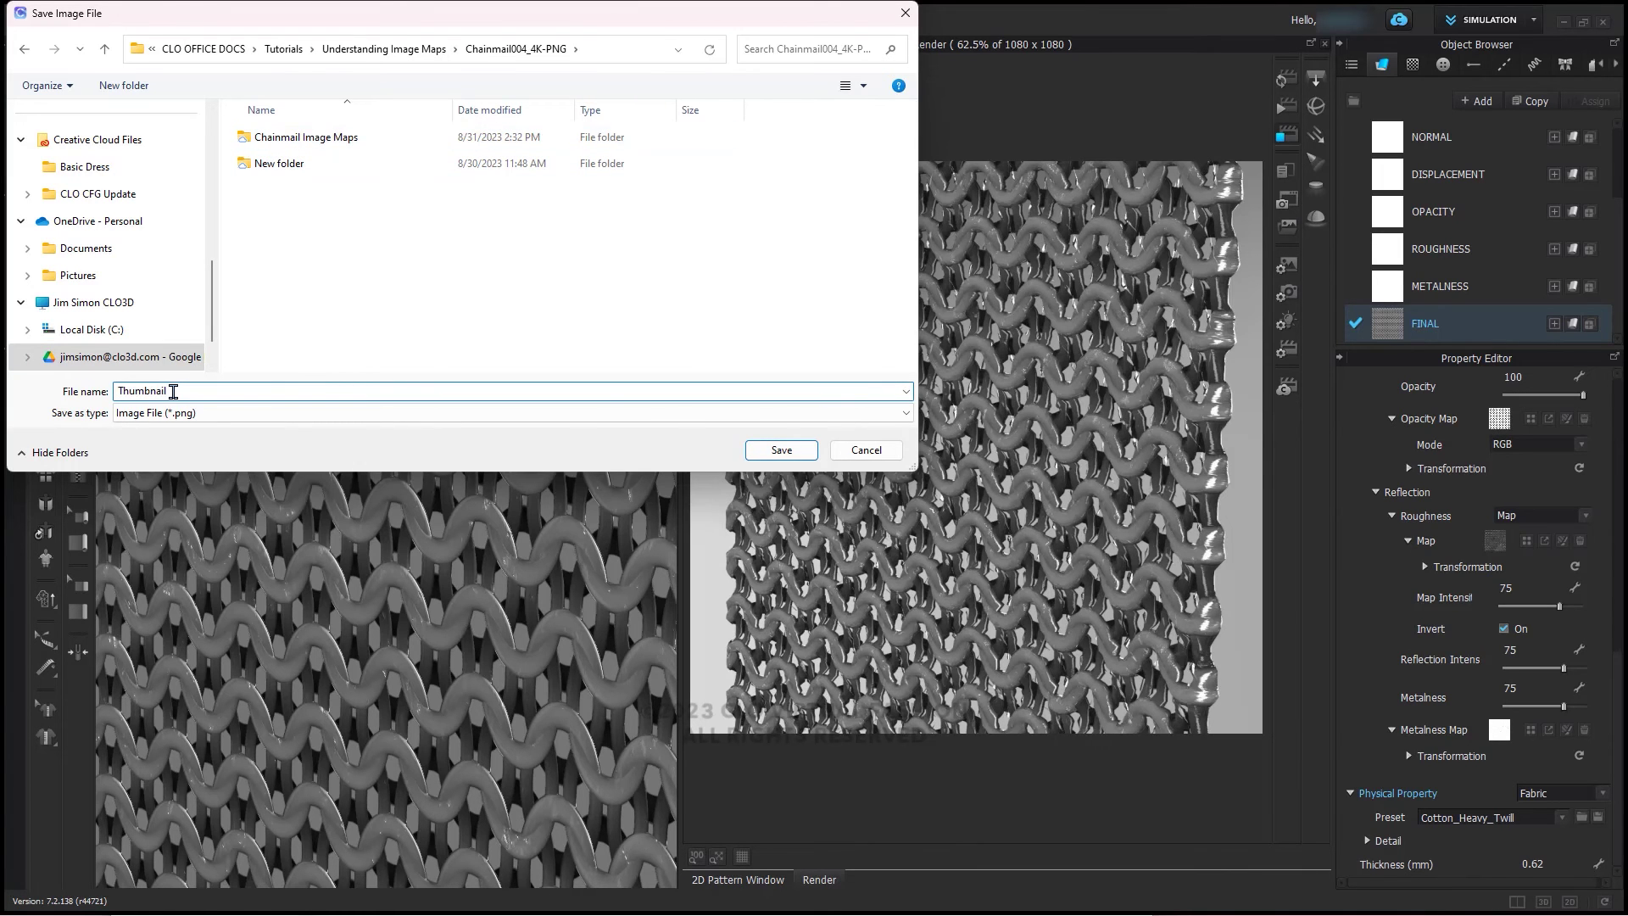
Save the Thumbnail render, rename the FINAL fabric to Chainmail, and start saving it
left_click(781, 449)
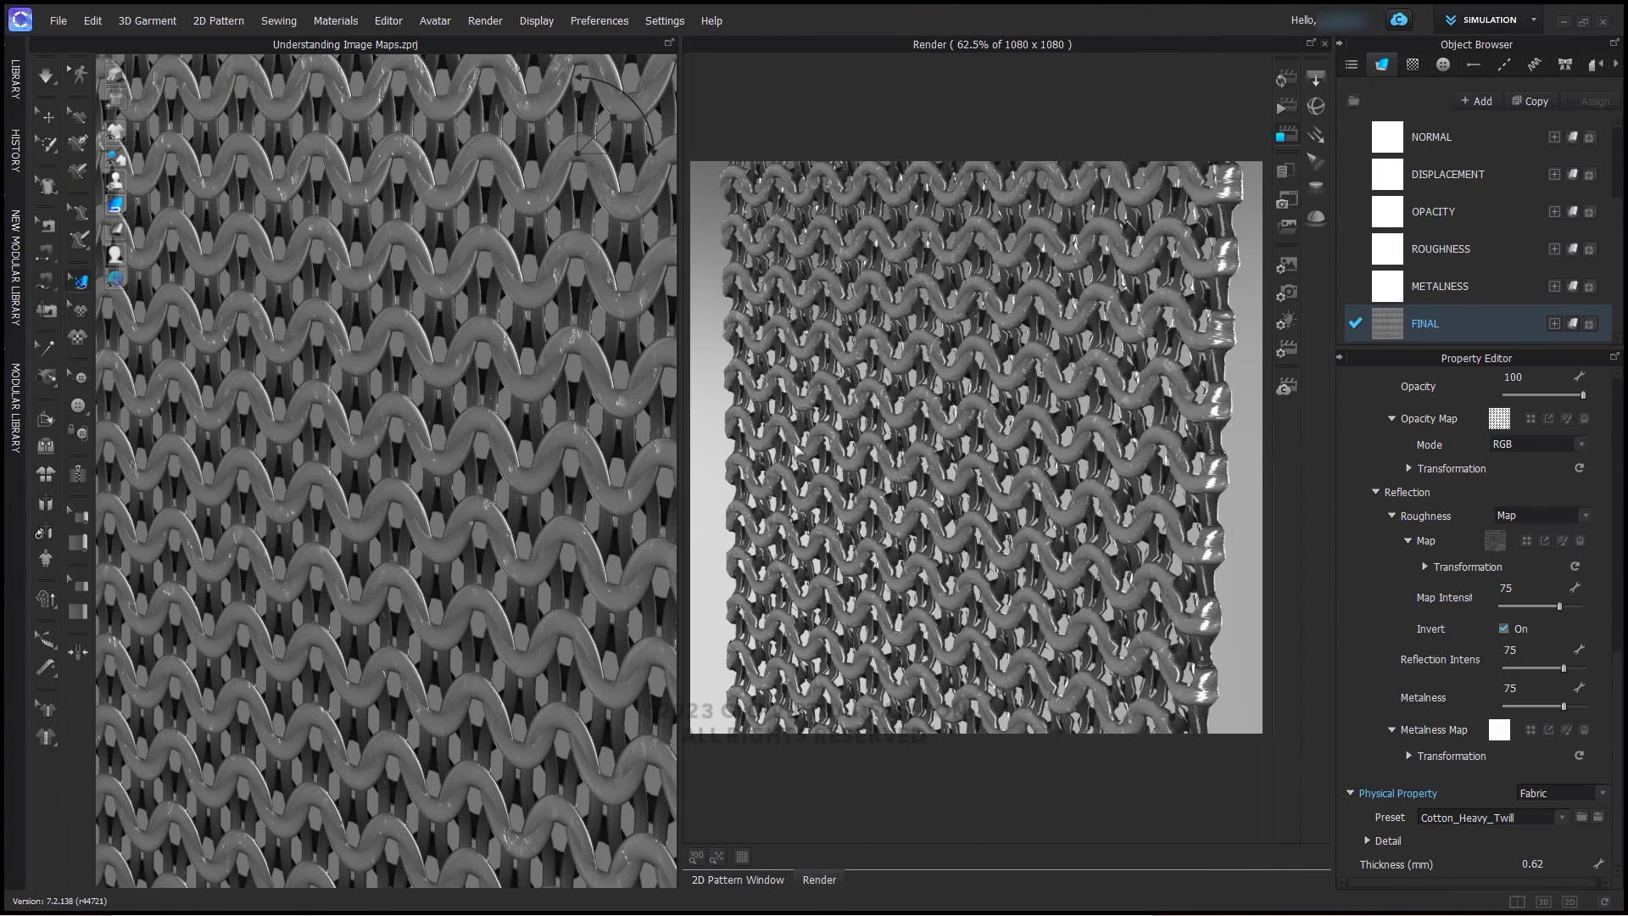
scroll(1514, 450, "up", 10)
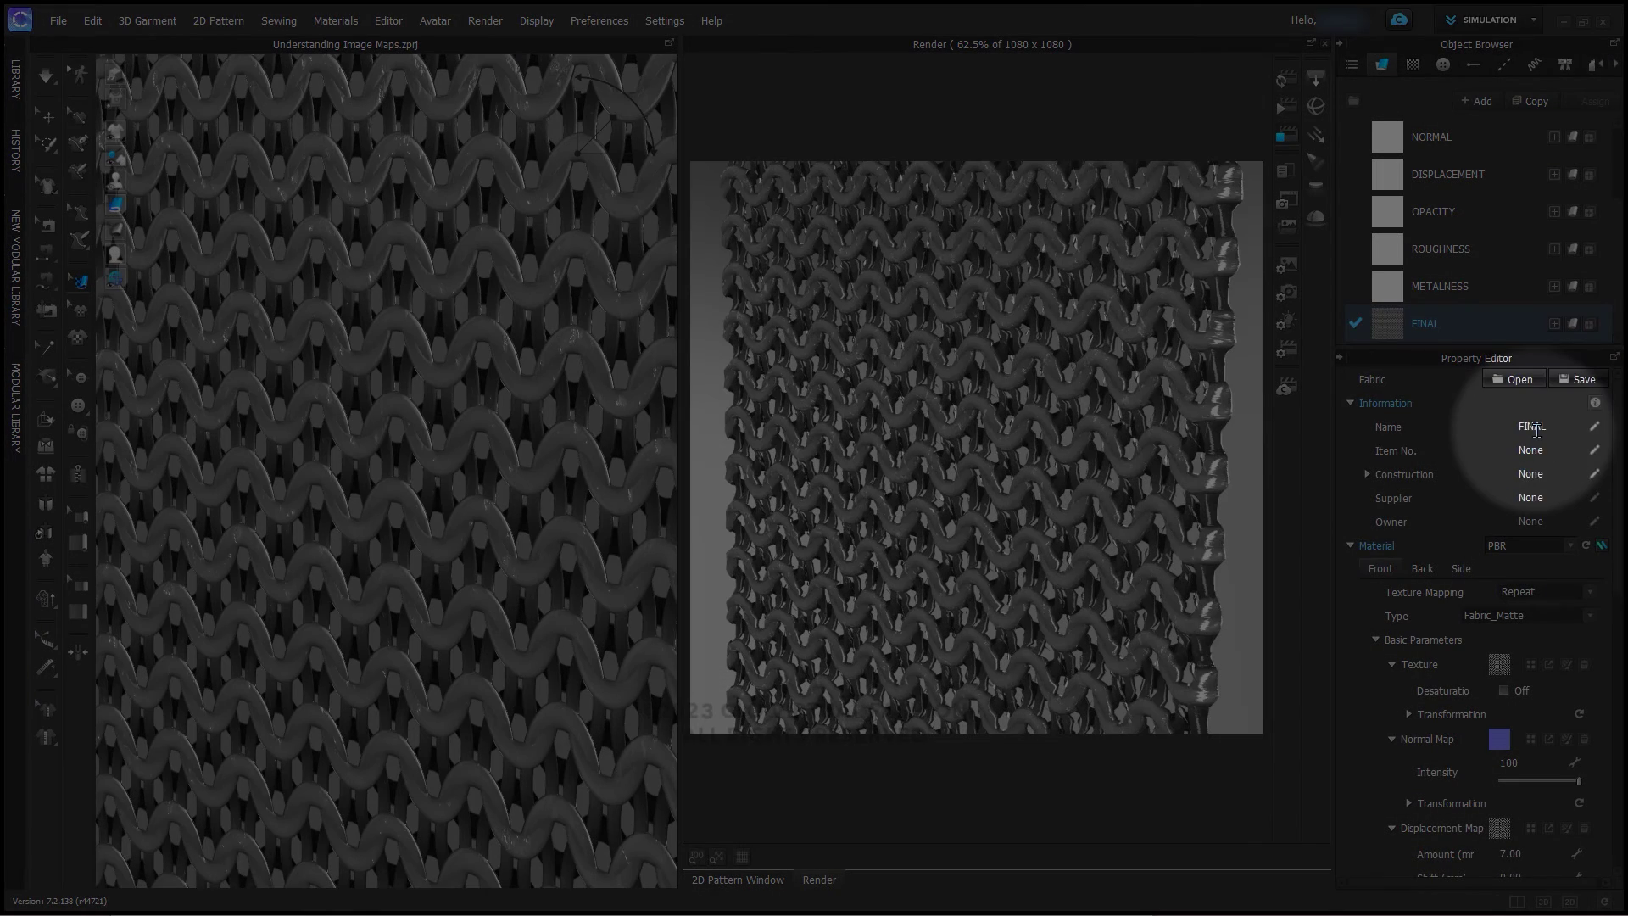
double_click(1537, 427)
type("d")
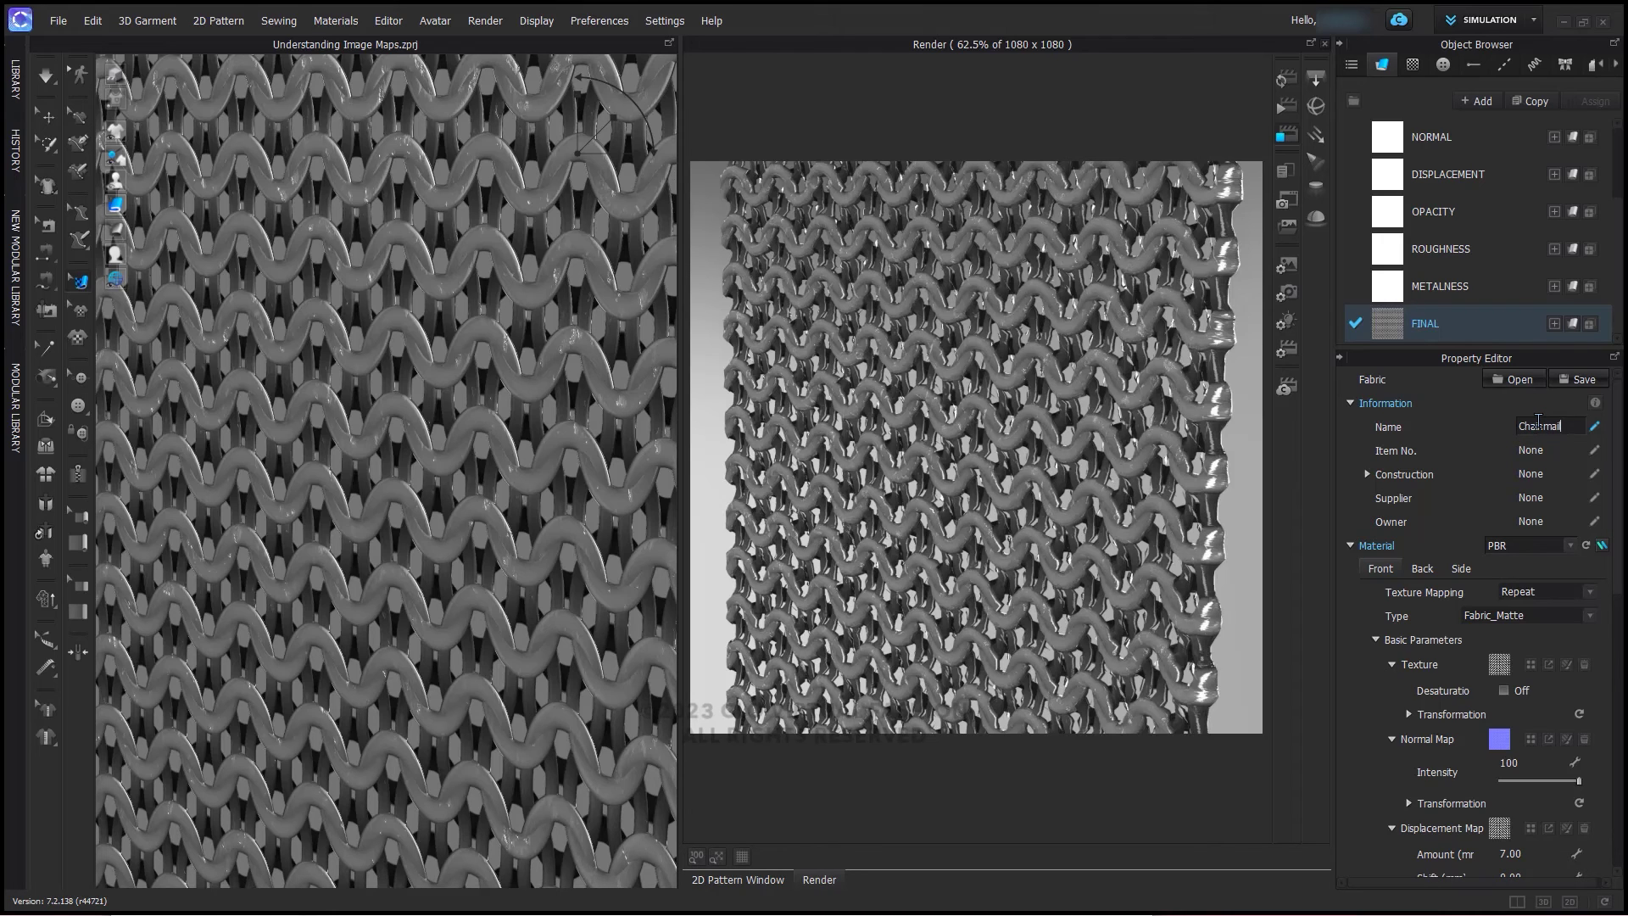
left_click(1577, 379)
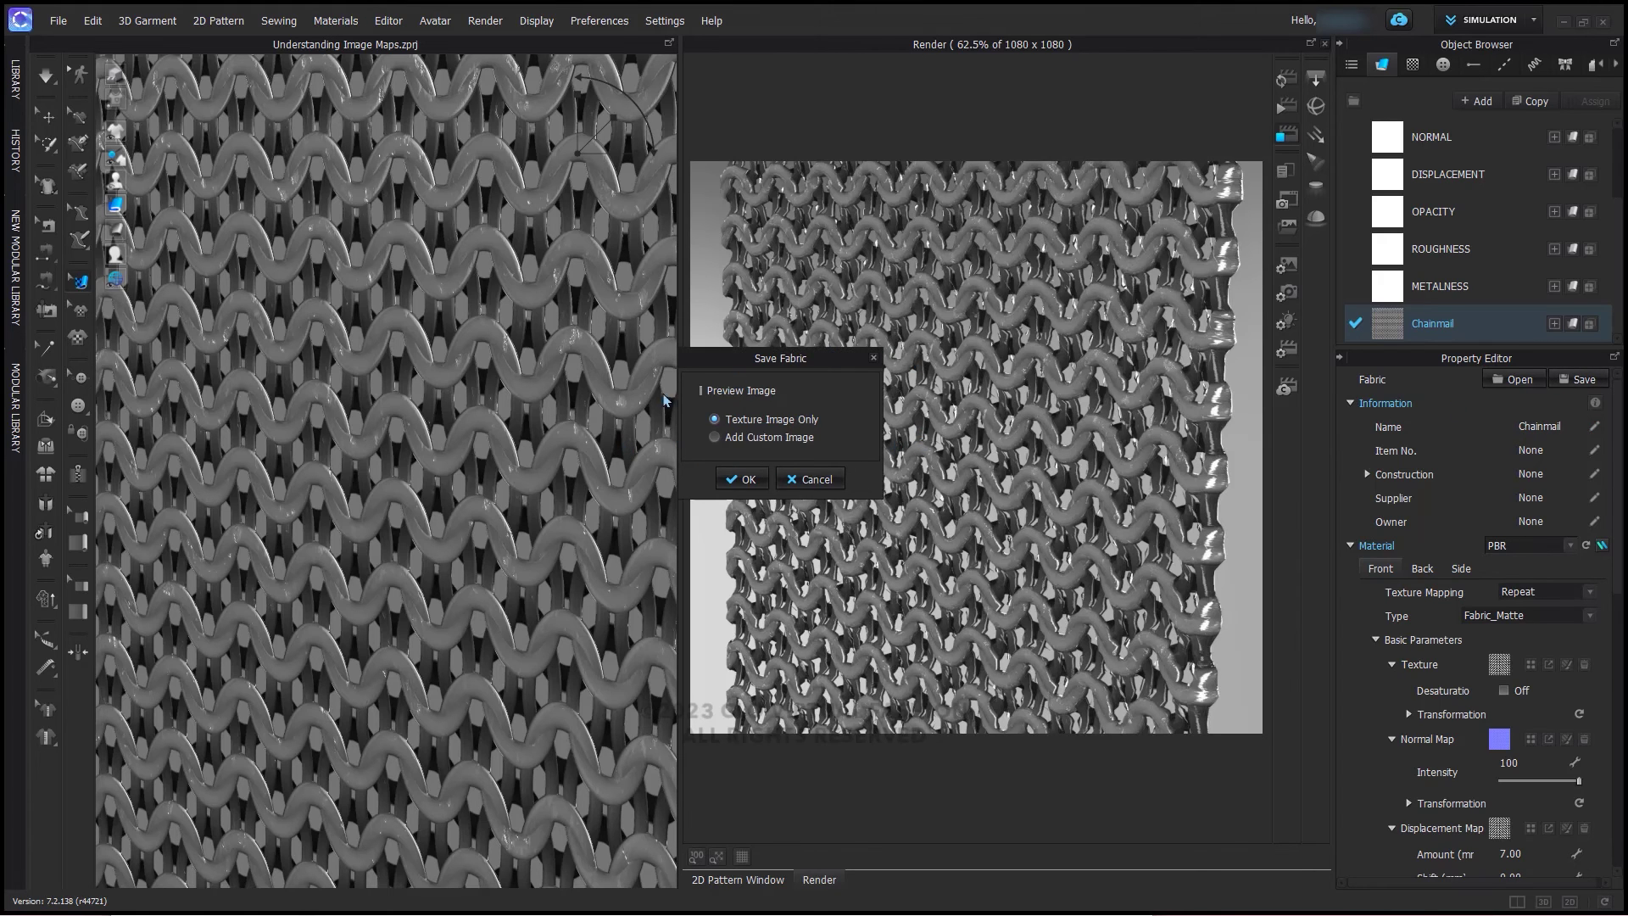
Add the Thumbnail image as the fabric's custom preview image and confirm
left_click(734, 443)
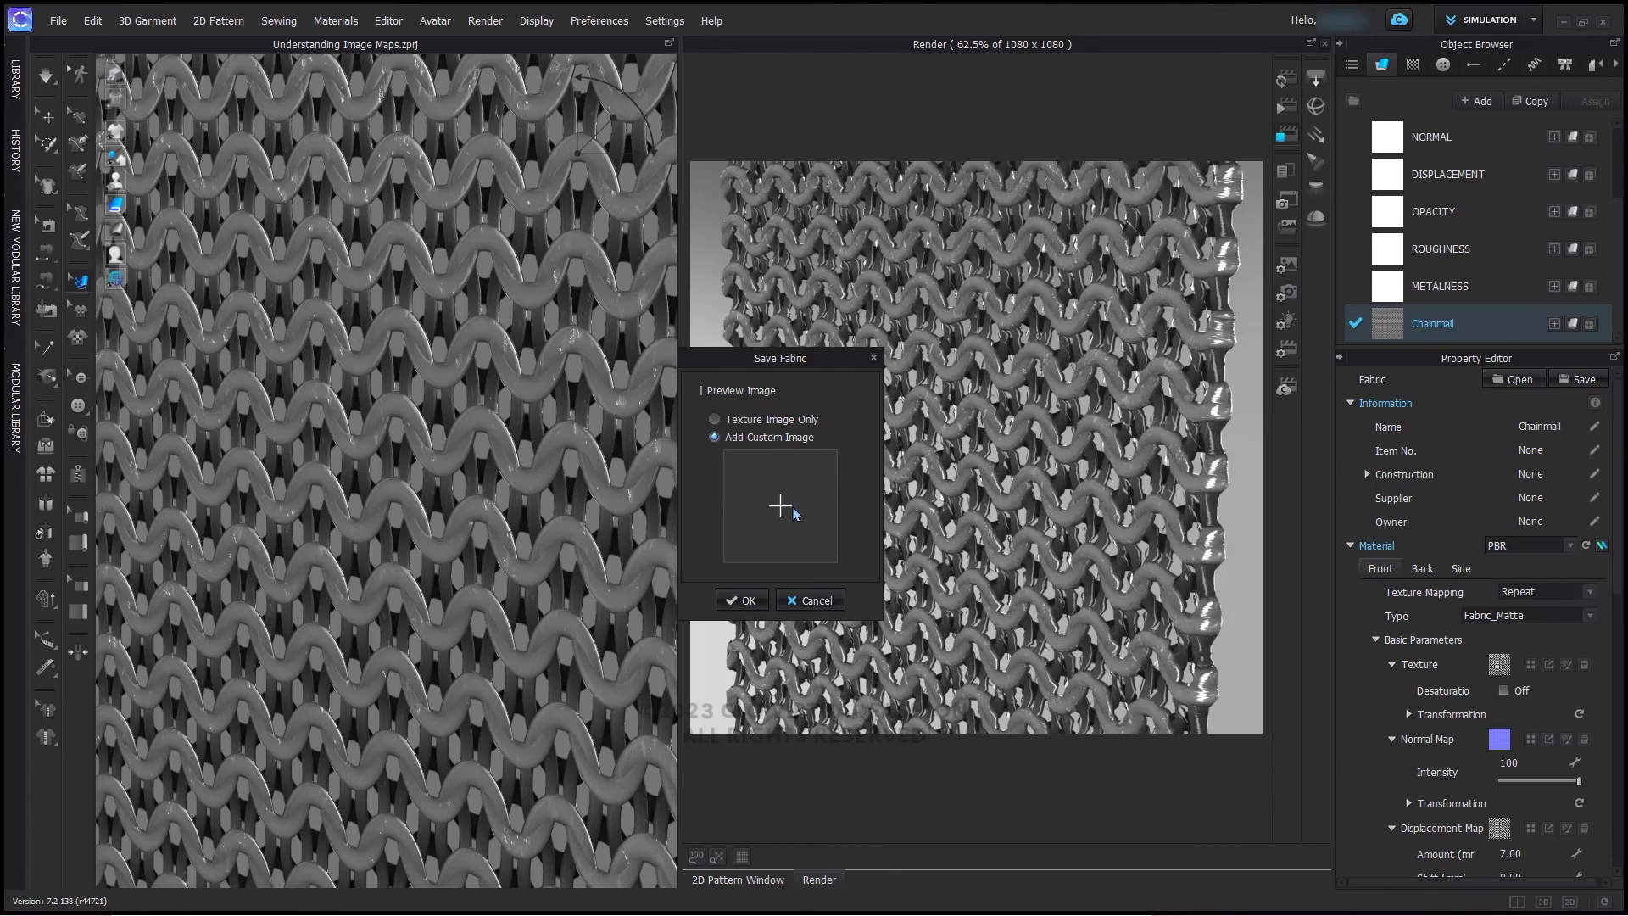
left_click(780, 507)
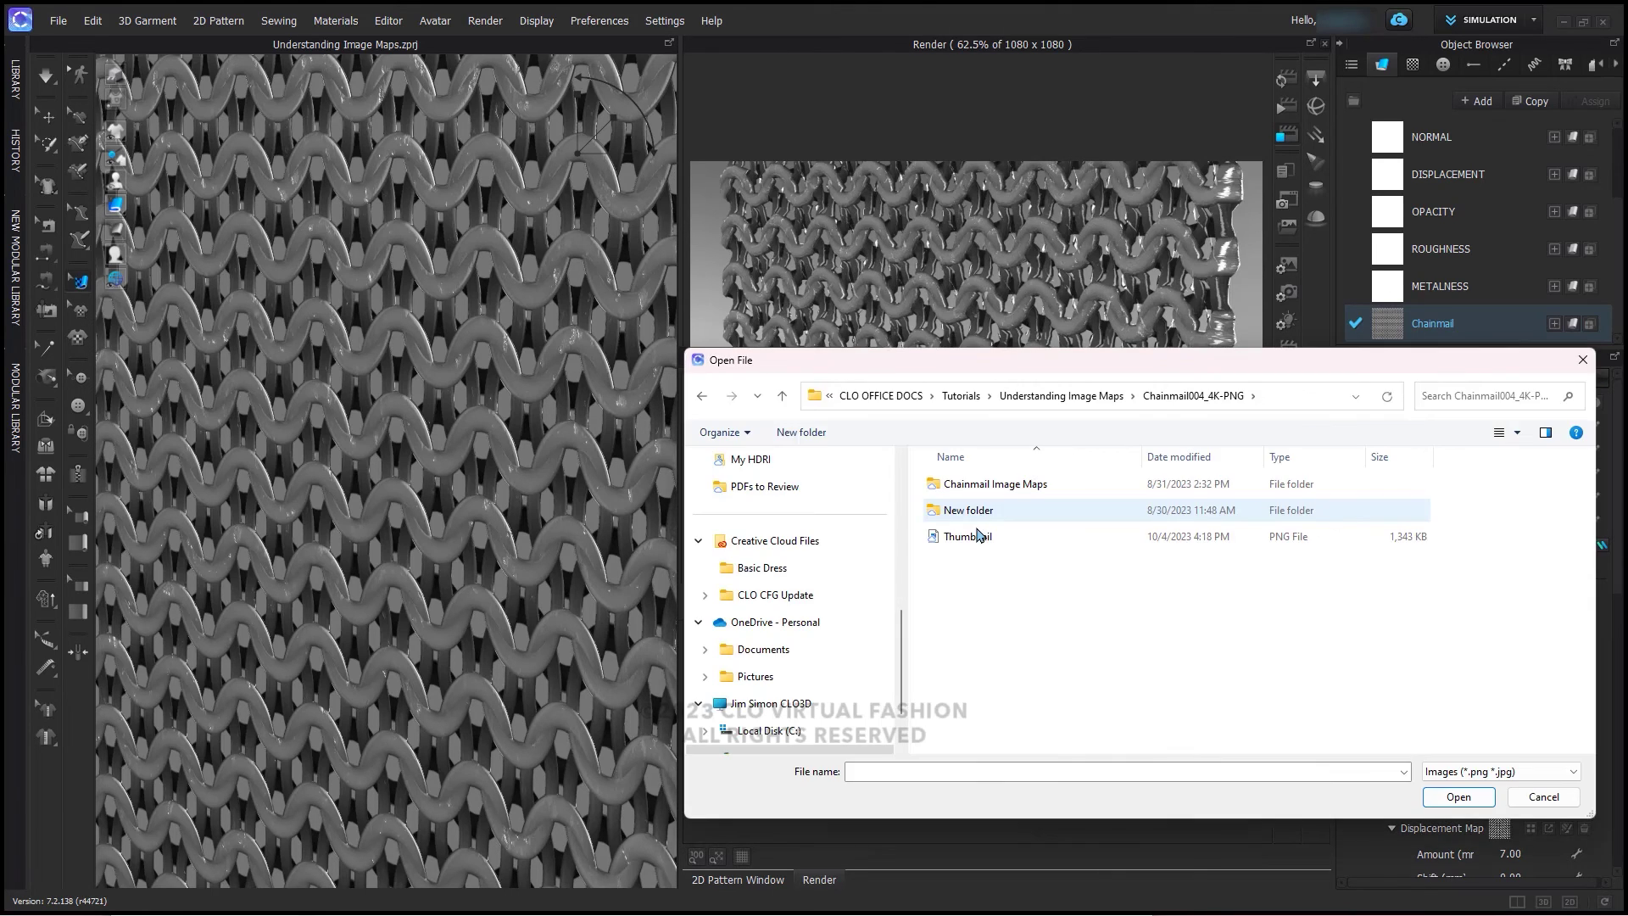
left_click(1516, 433)
left_click(1562, 323)
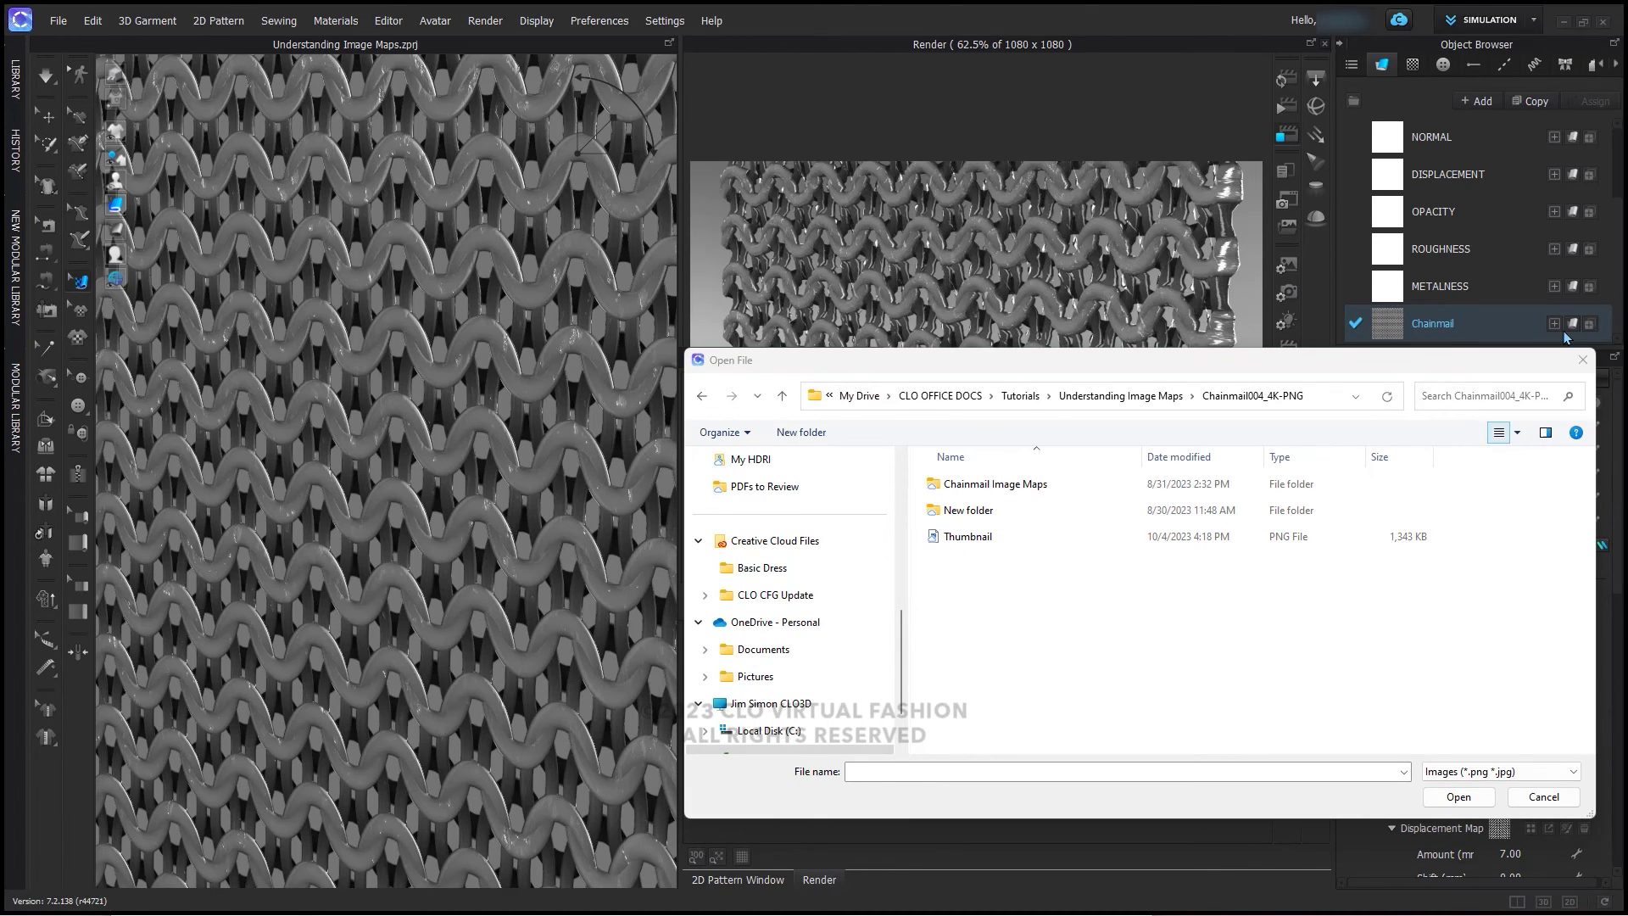
left_click(1176, 509)
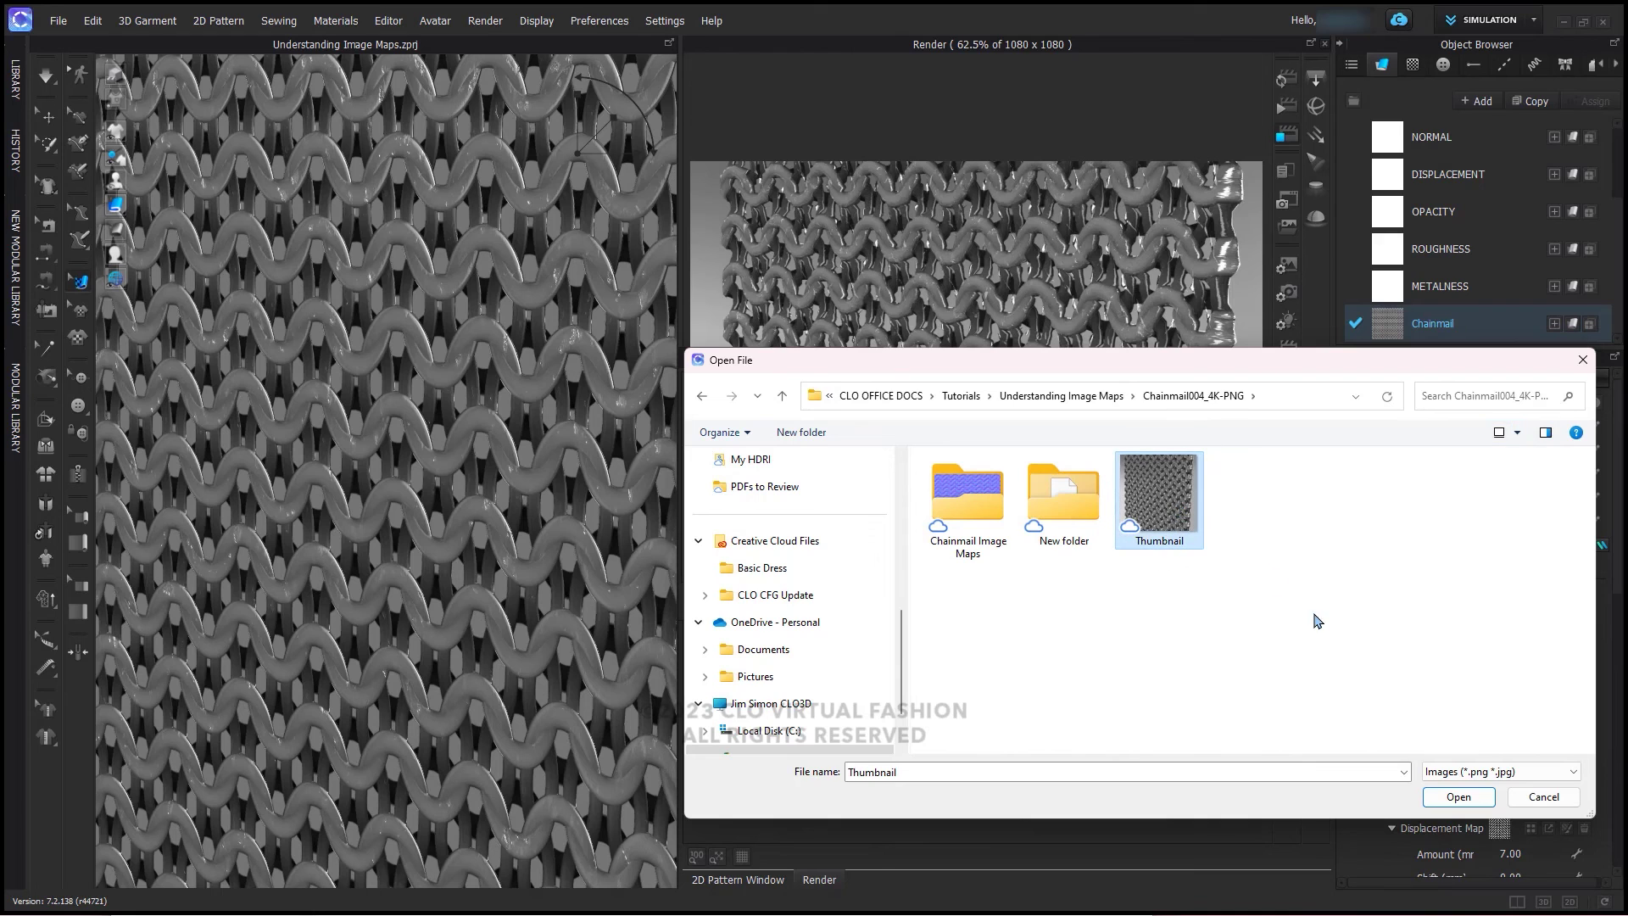
left_click(1457, 798)
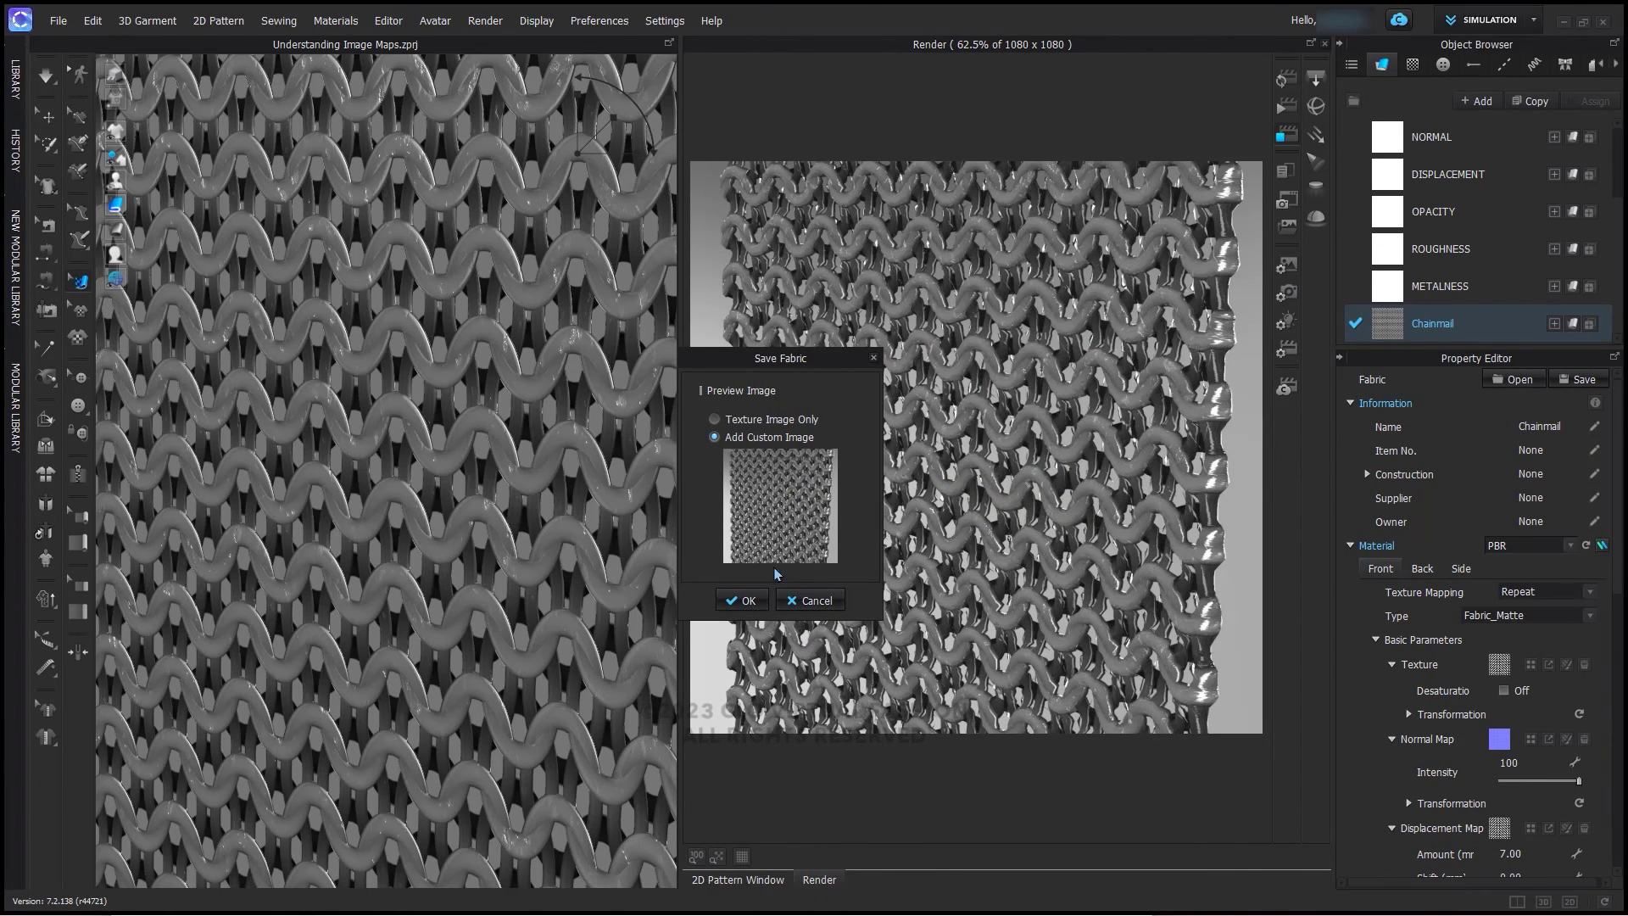
left_click(746, 600)
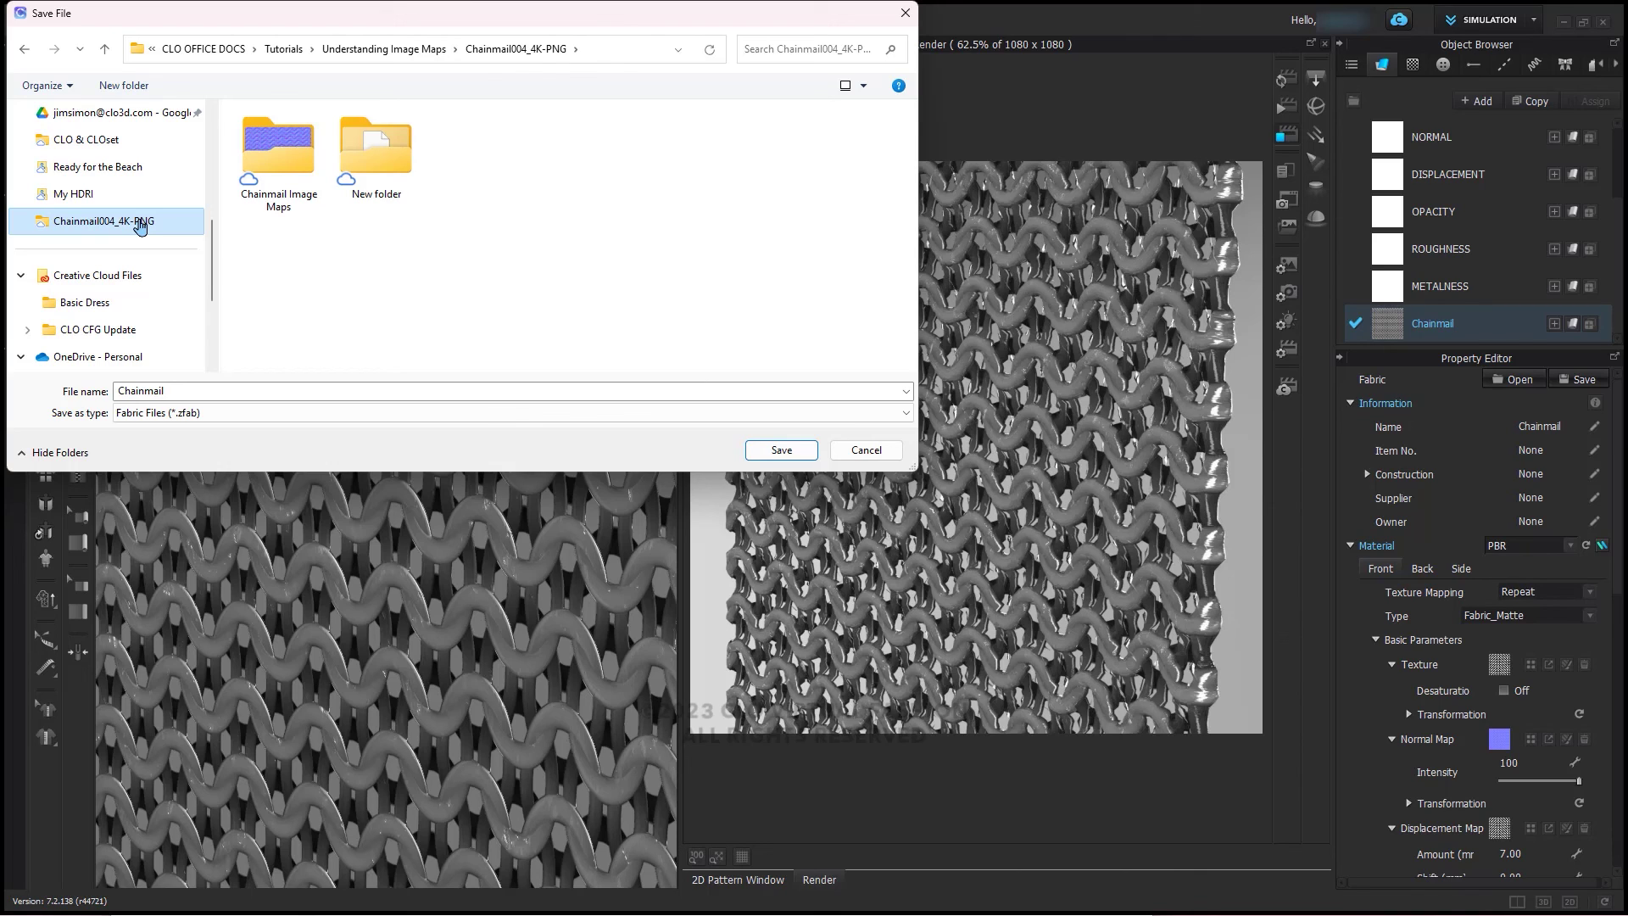
Save the fabric as Chainmail.zfab in the Chainmail004_4K-PNG folder
left_click(172, 396)
left_click(782, 450)
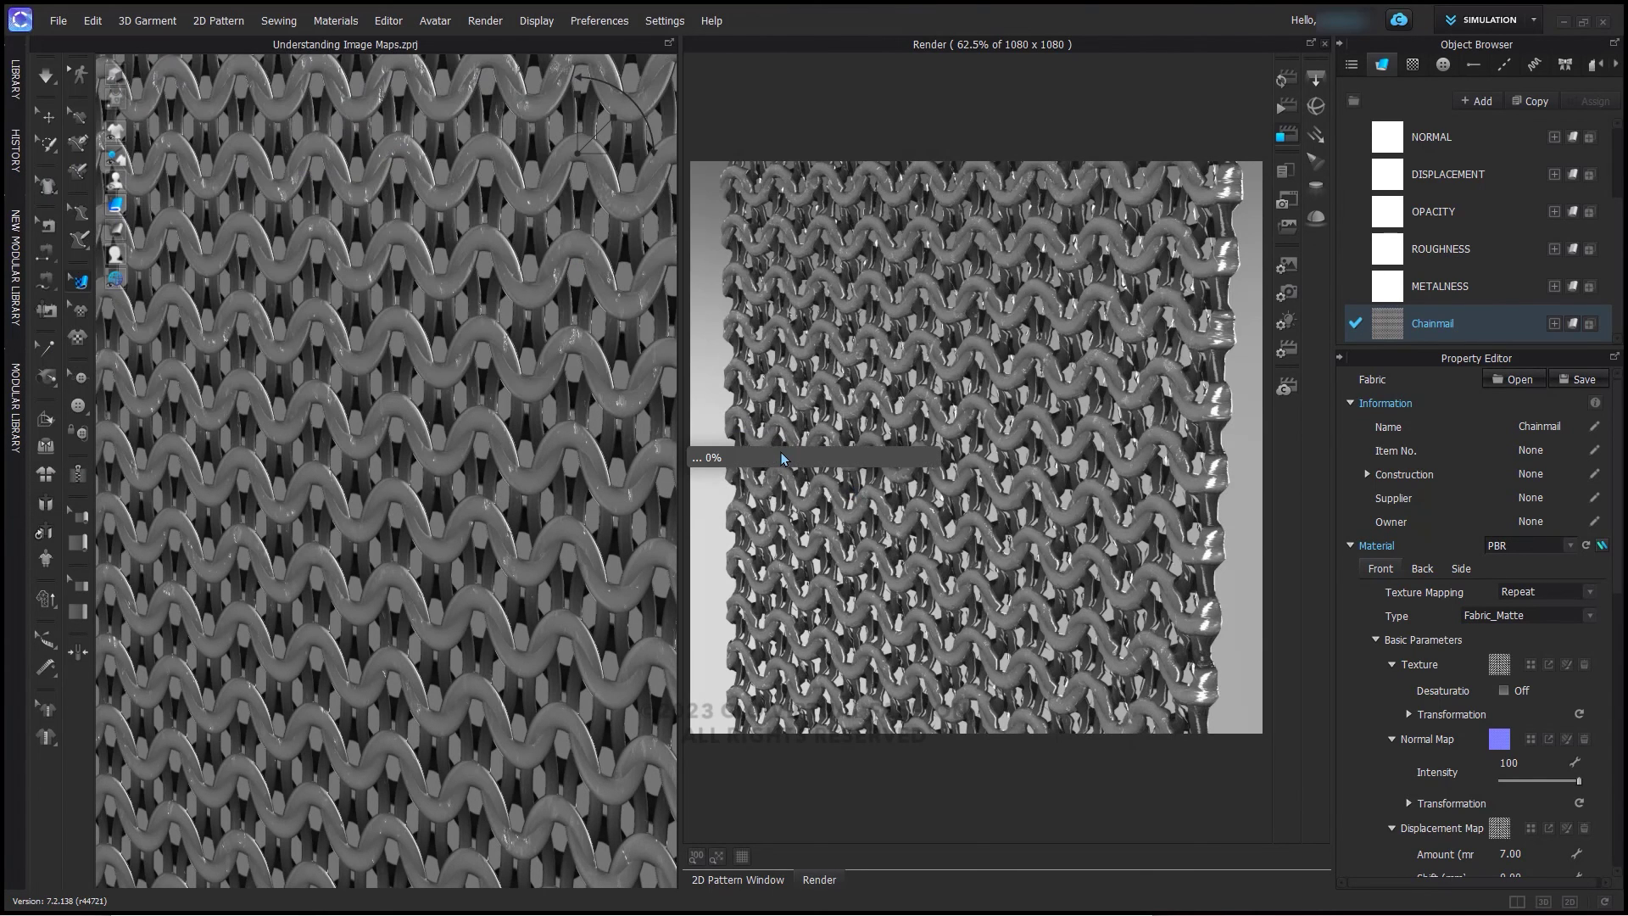